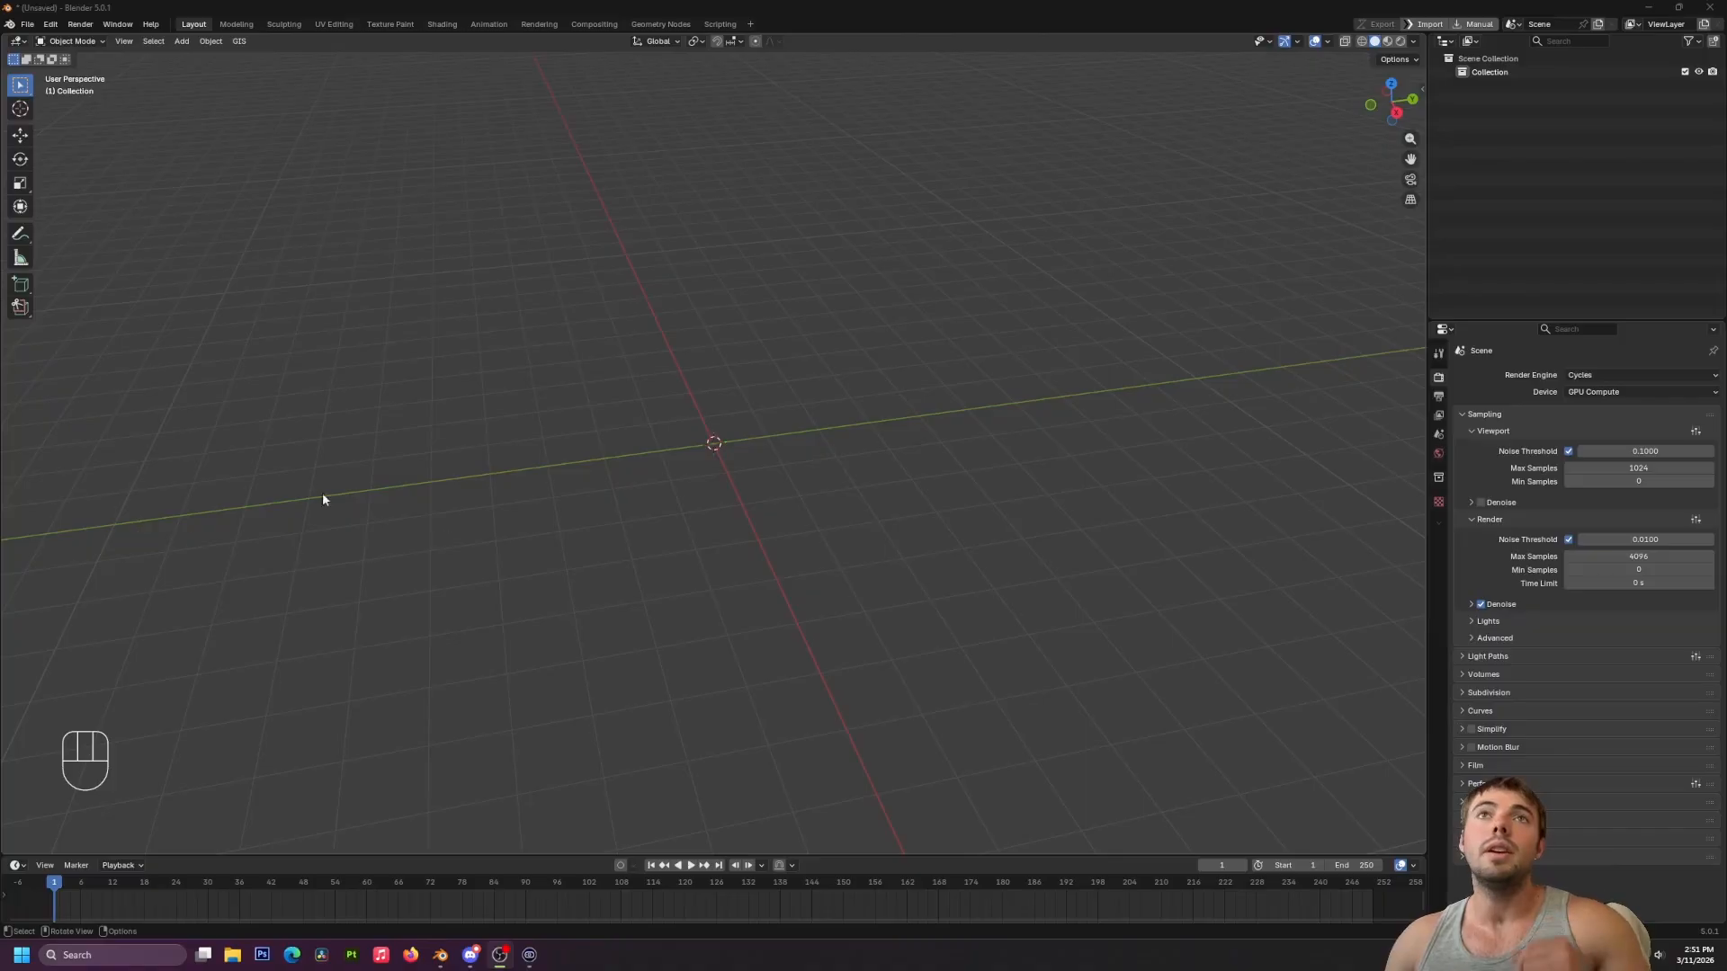
Import IMG_3421.png from the "photos for texture" folder as an image mesh plane.
key(shift+a)
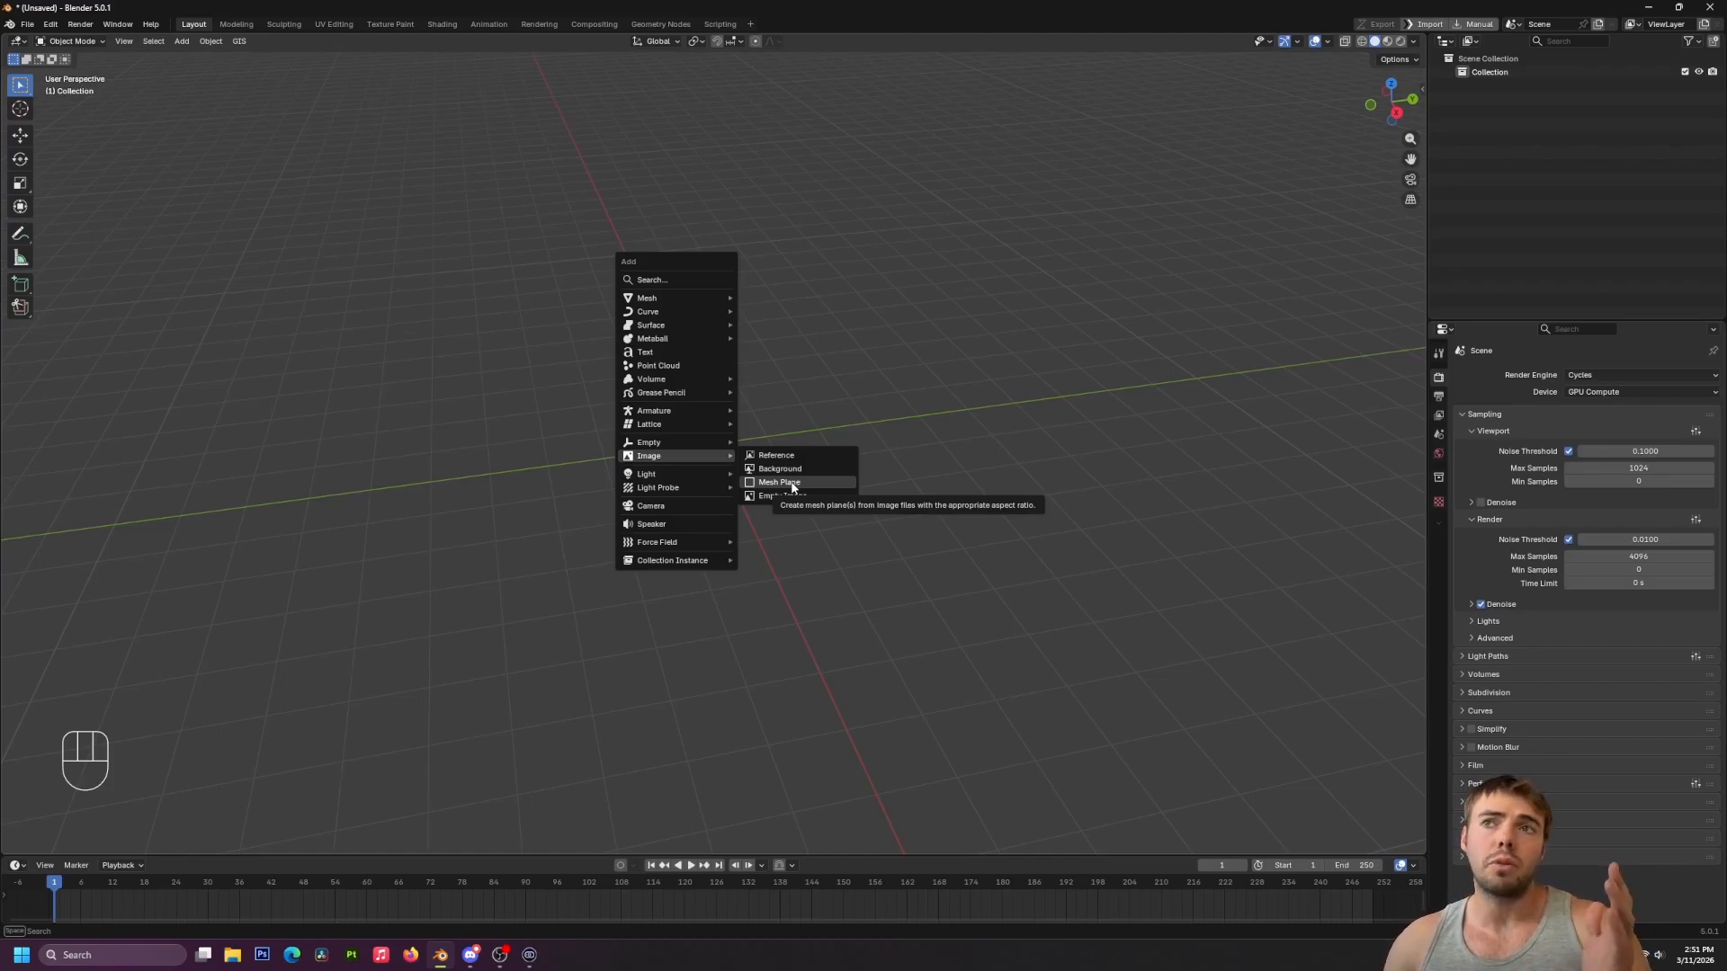
click(779, 483)
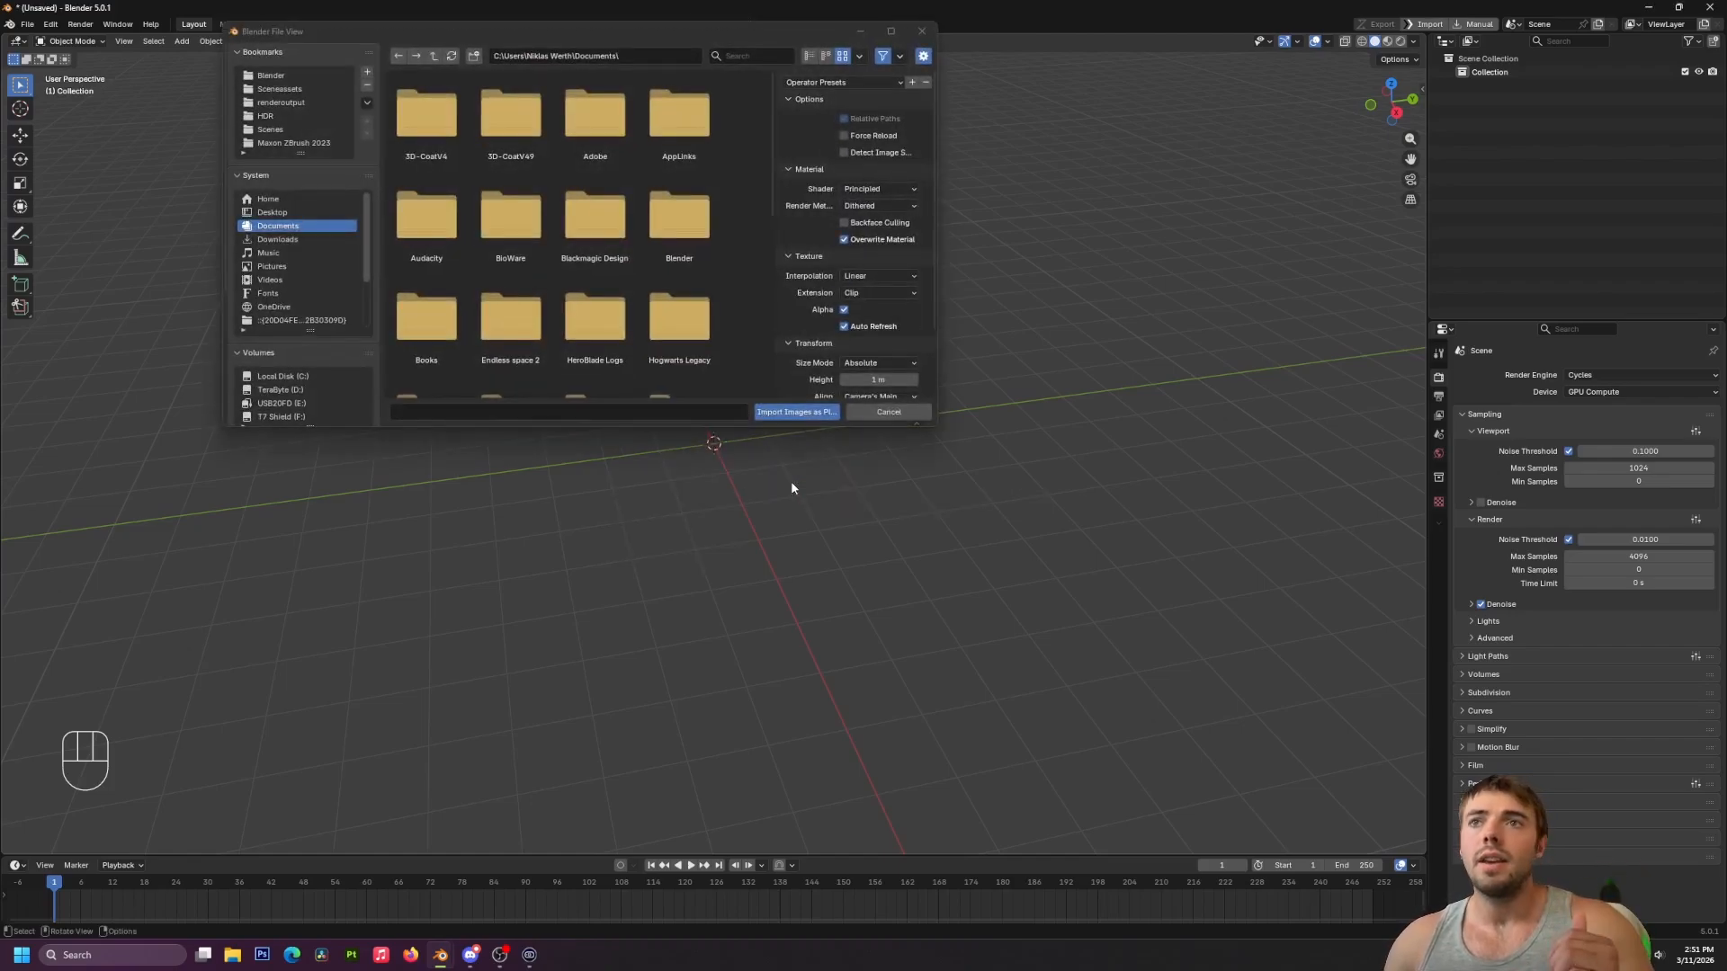
scroll(322, 289, down, 3)
click(320, 307)
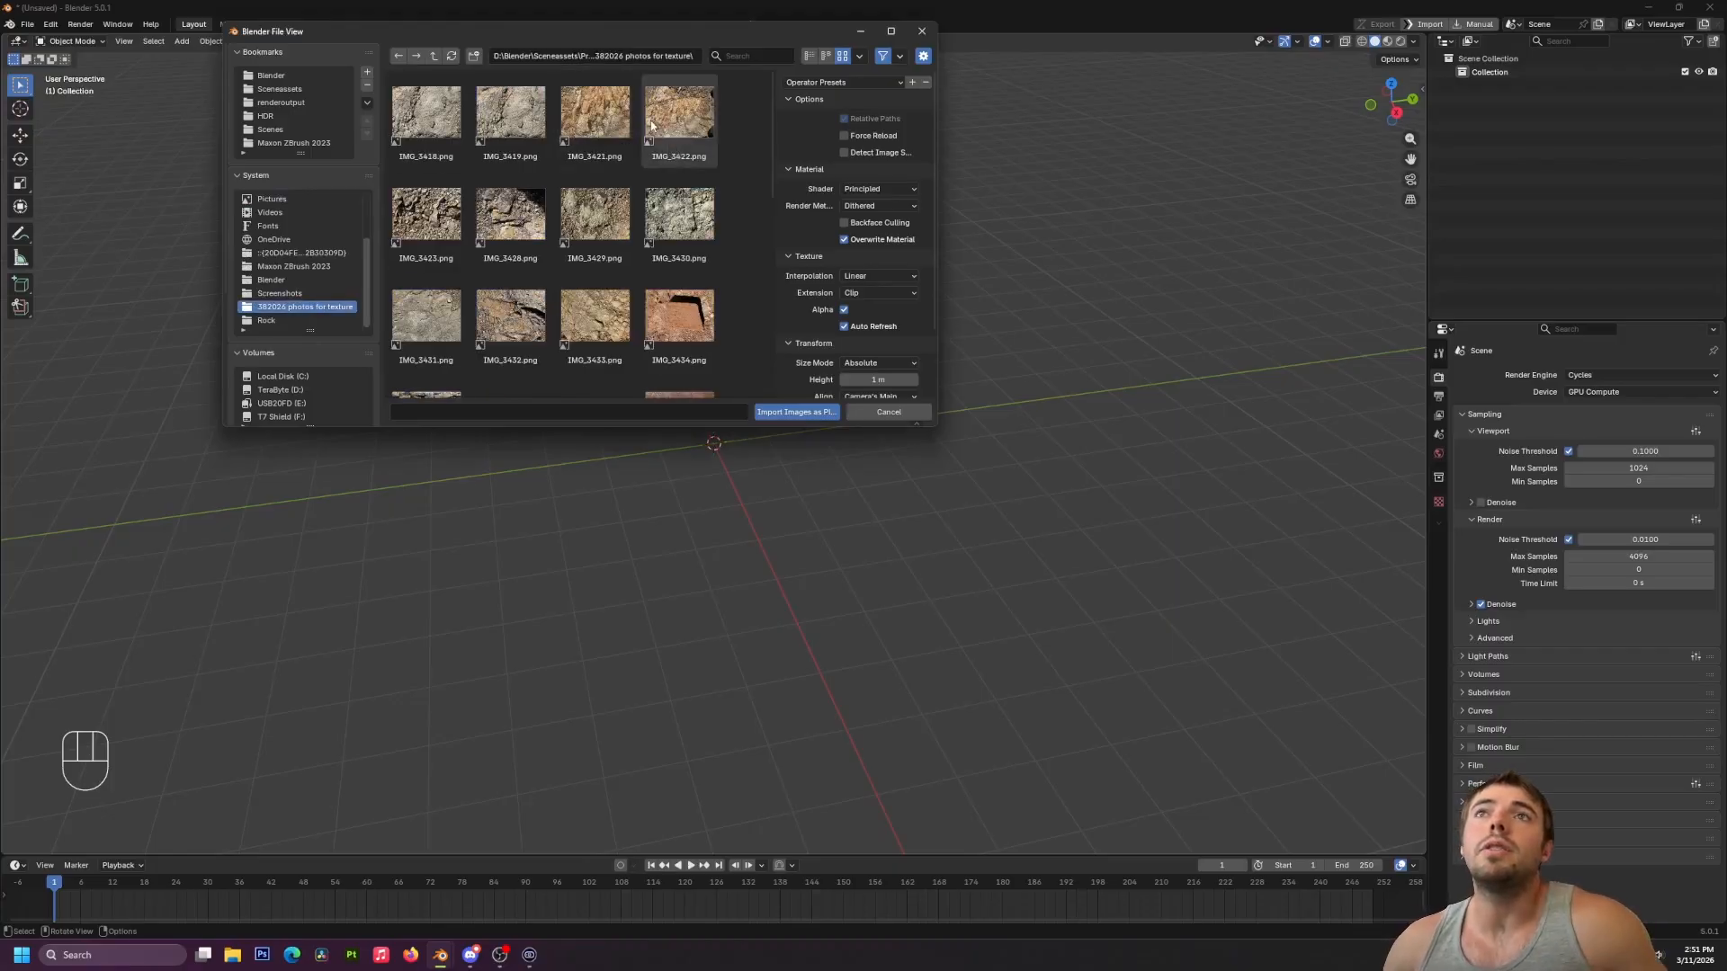
double_click(587, 111)
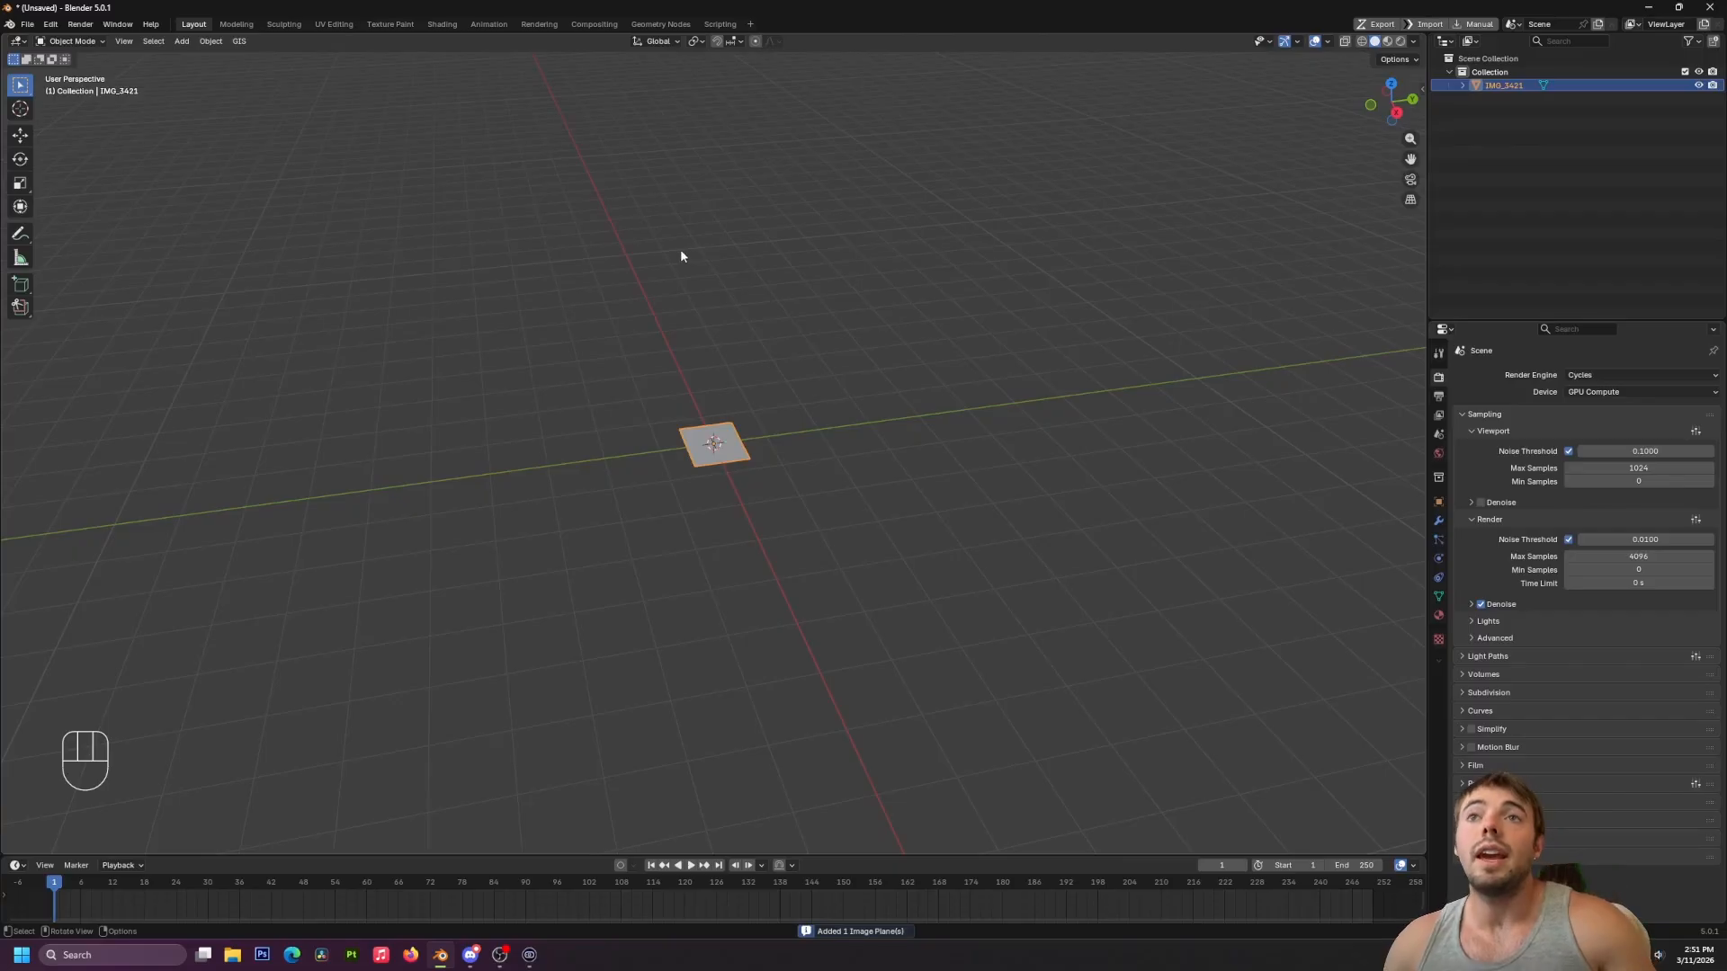
middle_drag(608, 339, 727, 342)
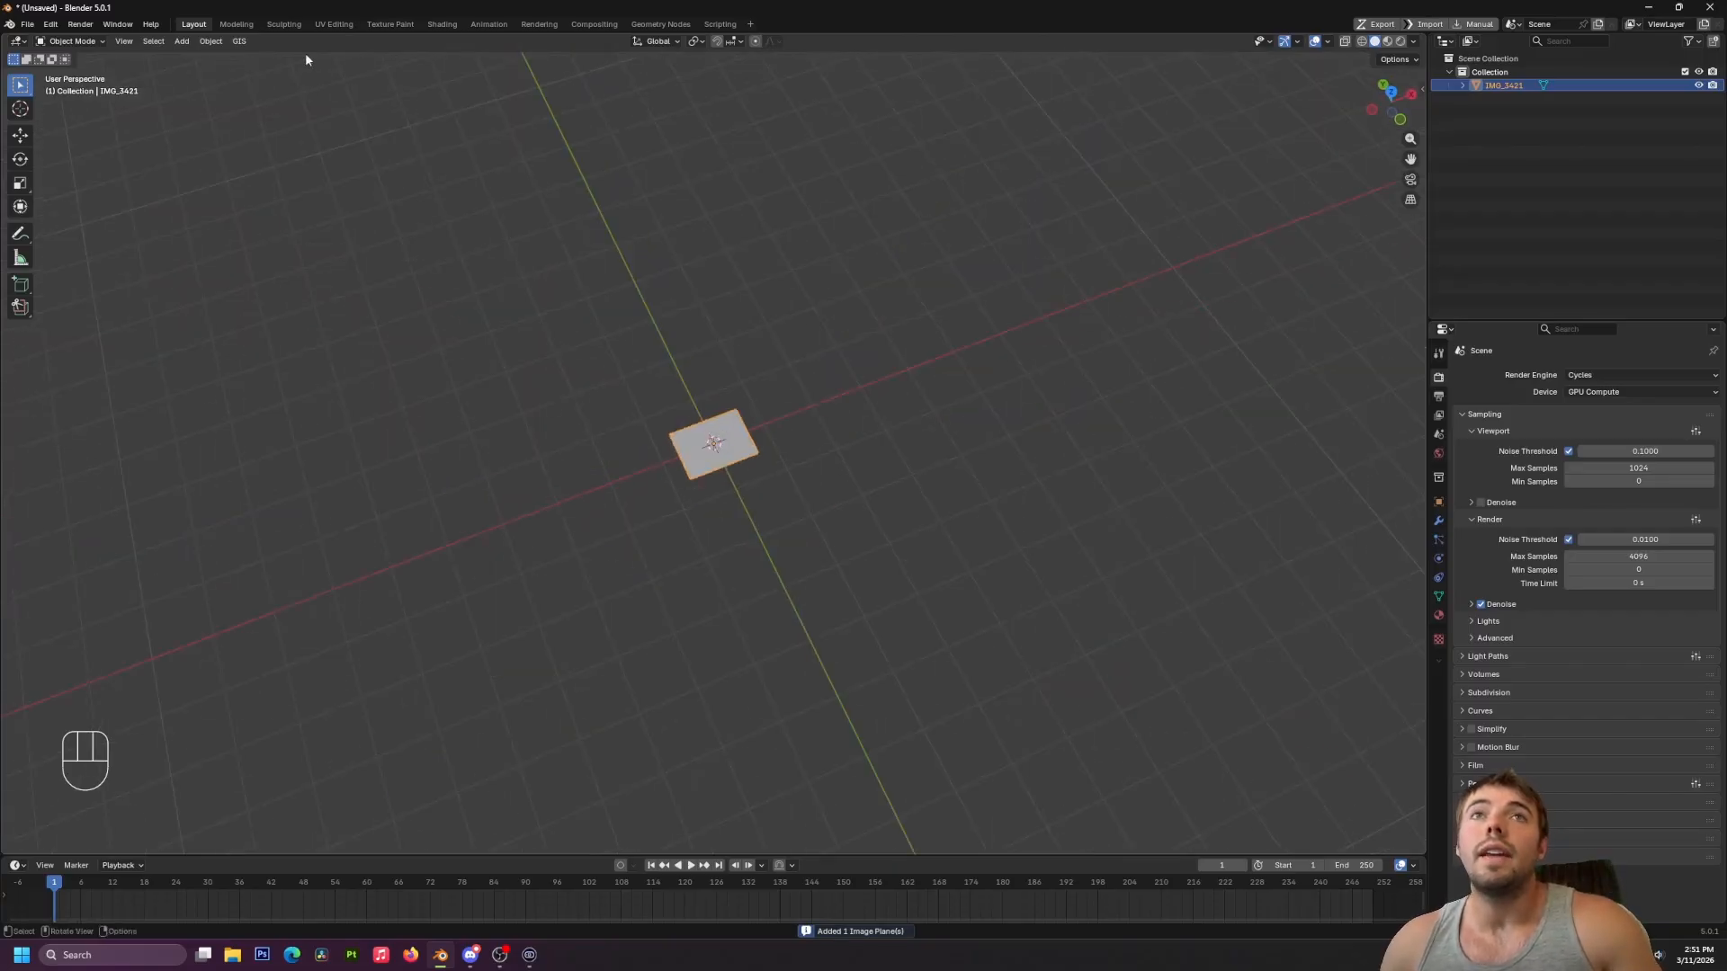
Open the Texture Paint workspace and enable the Screencast Keys overlay in the 3D view.
click(390, 25)
key(n)
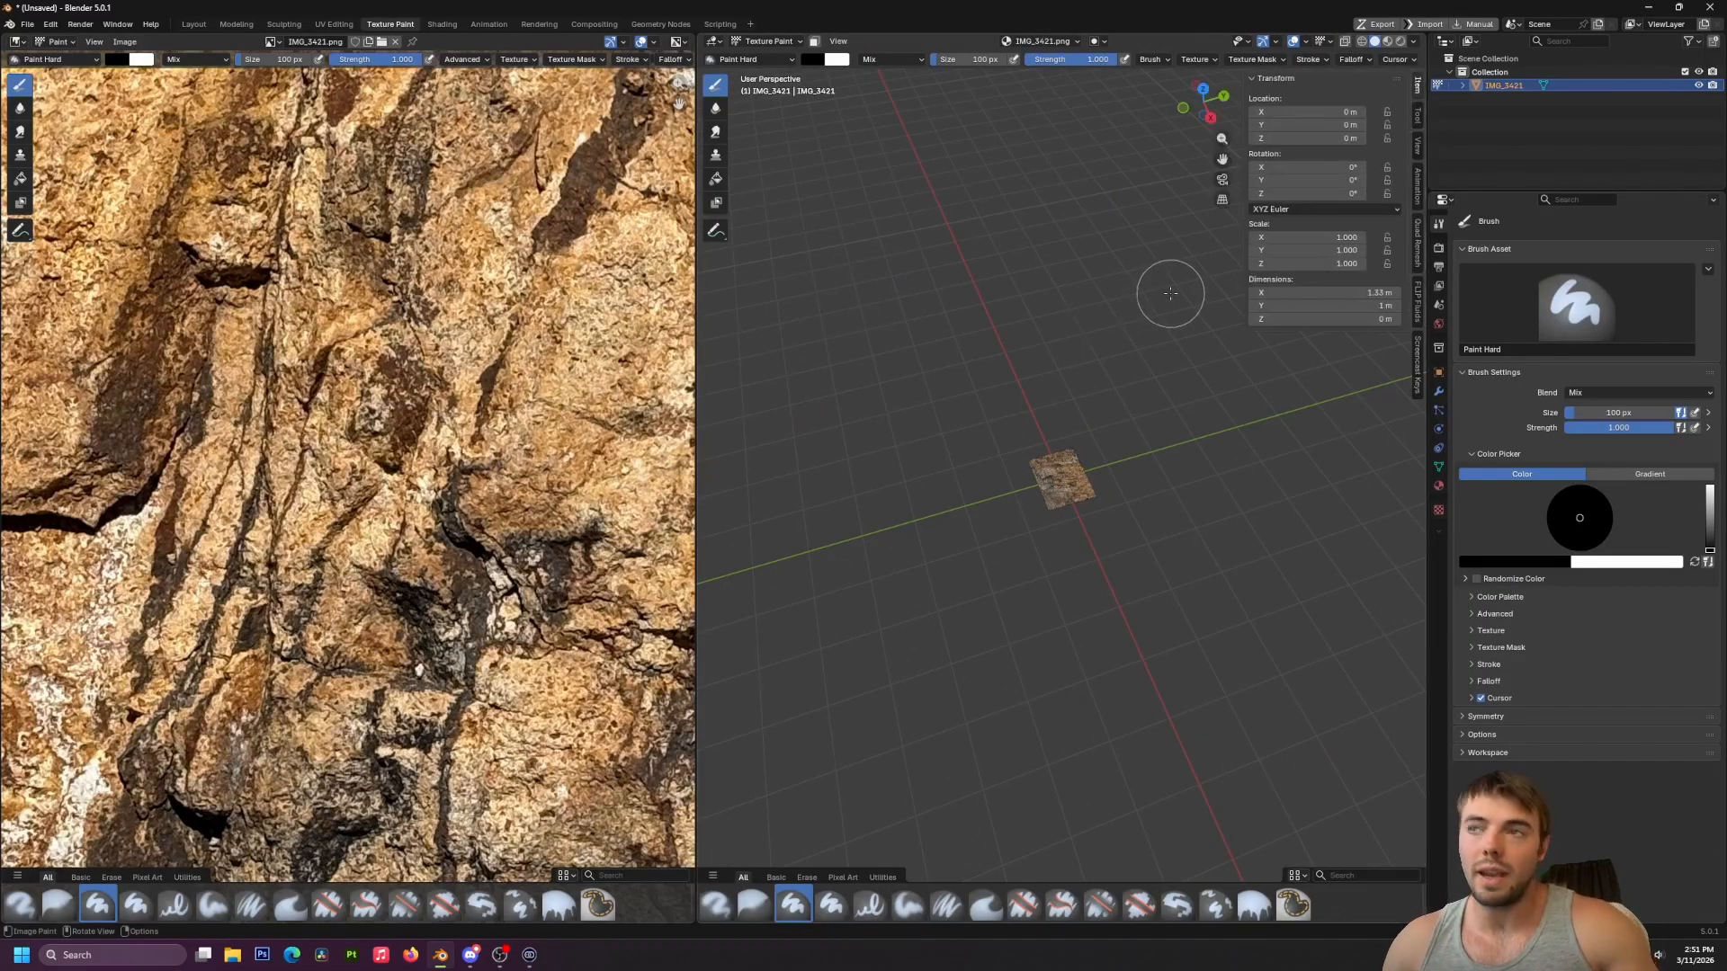
click(1419, 342)
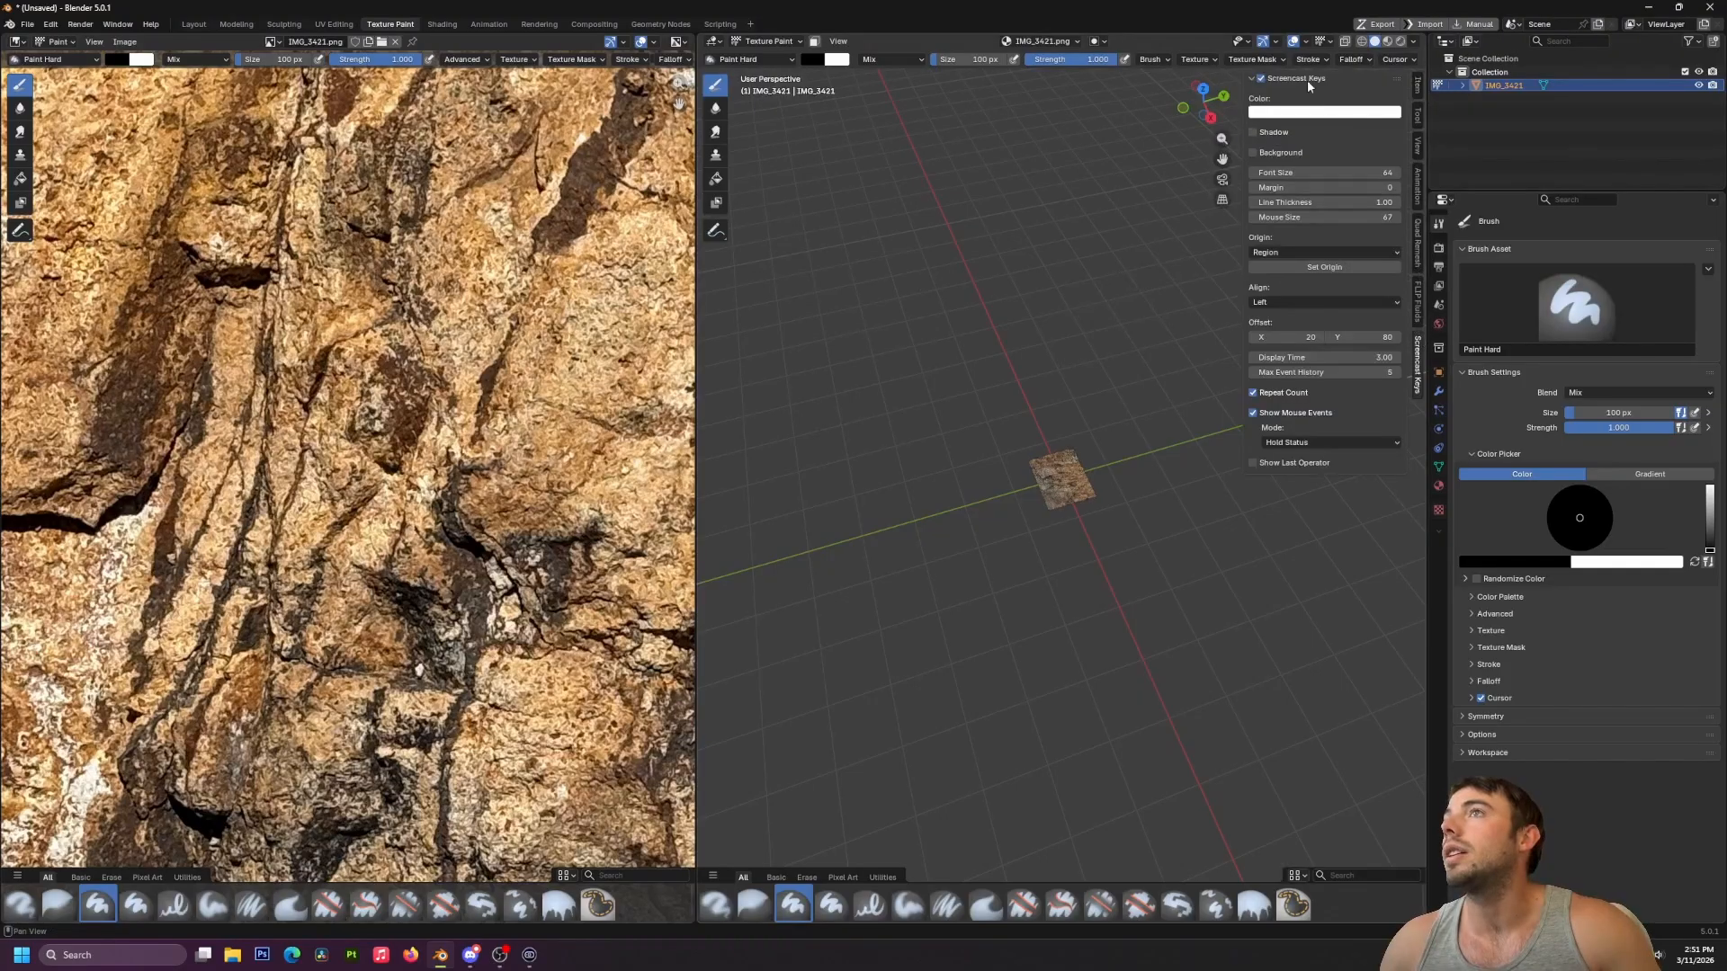
click(1262, 79)
key(n)
middle_drag(1033, 240, 804, 356)
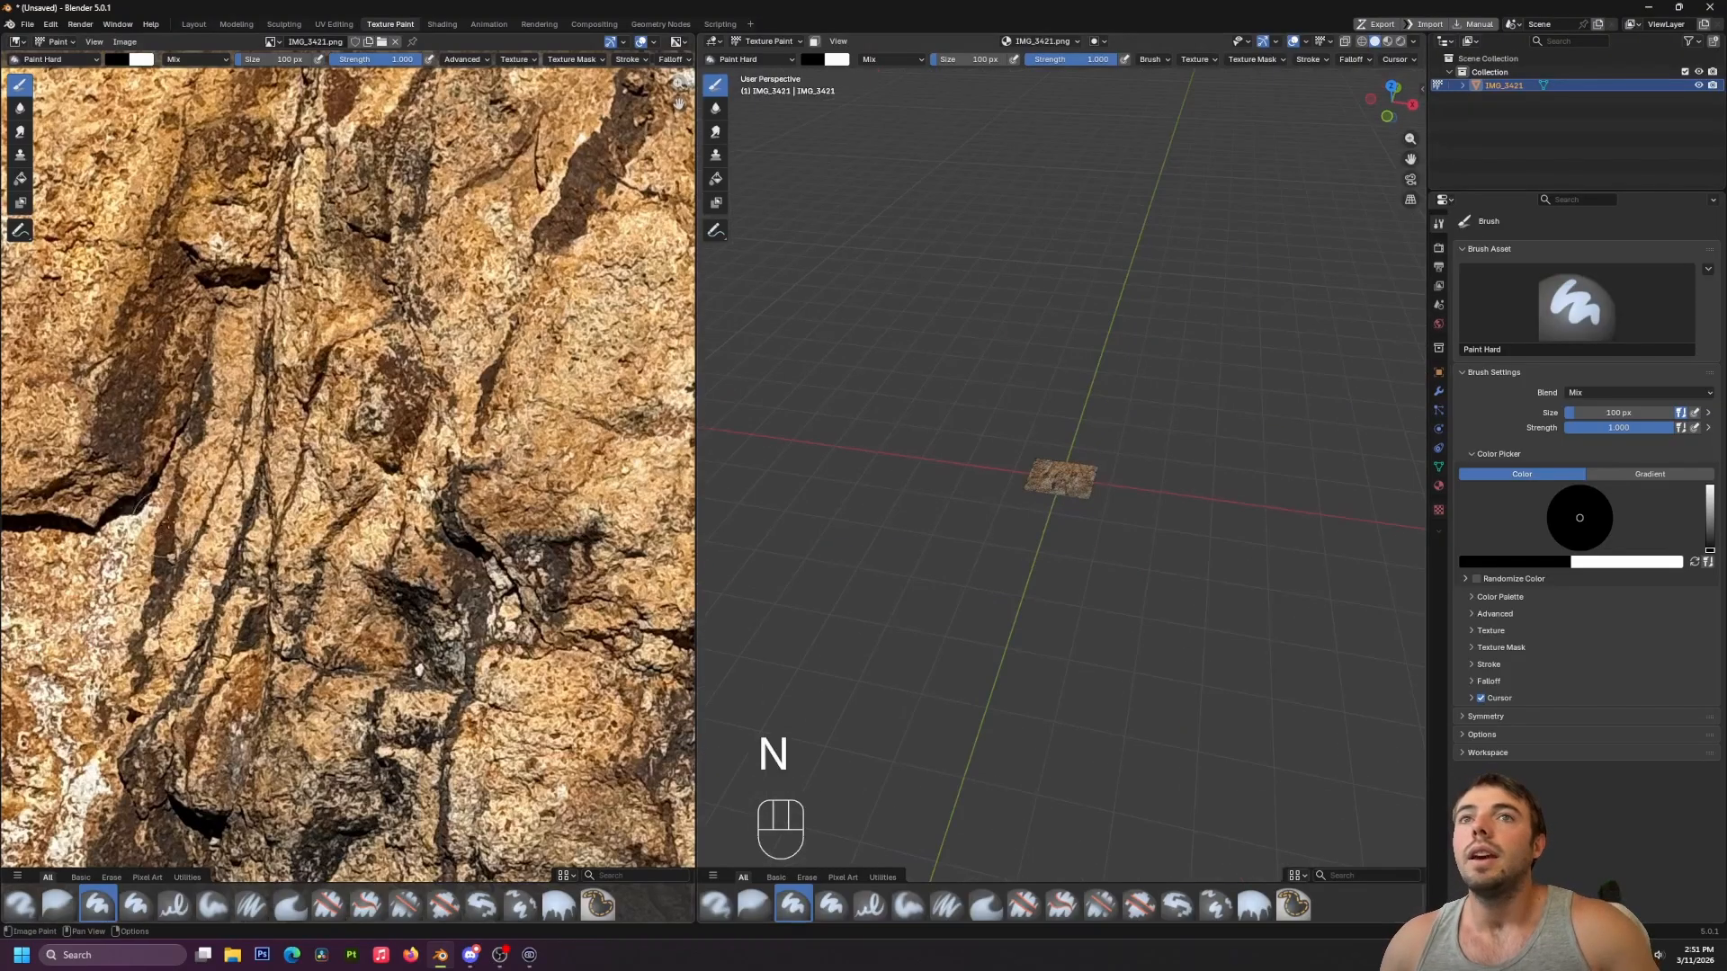
Put the plane in Edit Mode and open UV Editing, showing its full UV layout beside a Material Preview top view.
key(Tab)
scroll(1119, 442, up, 5)
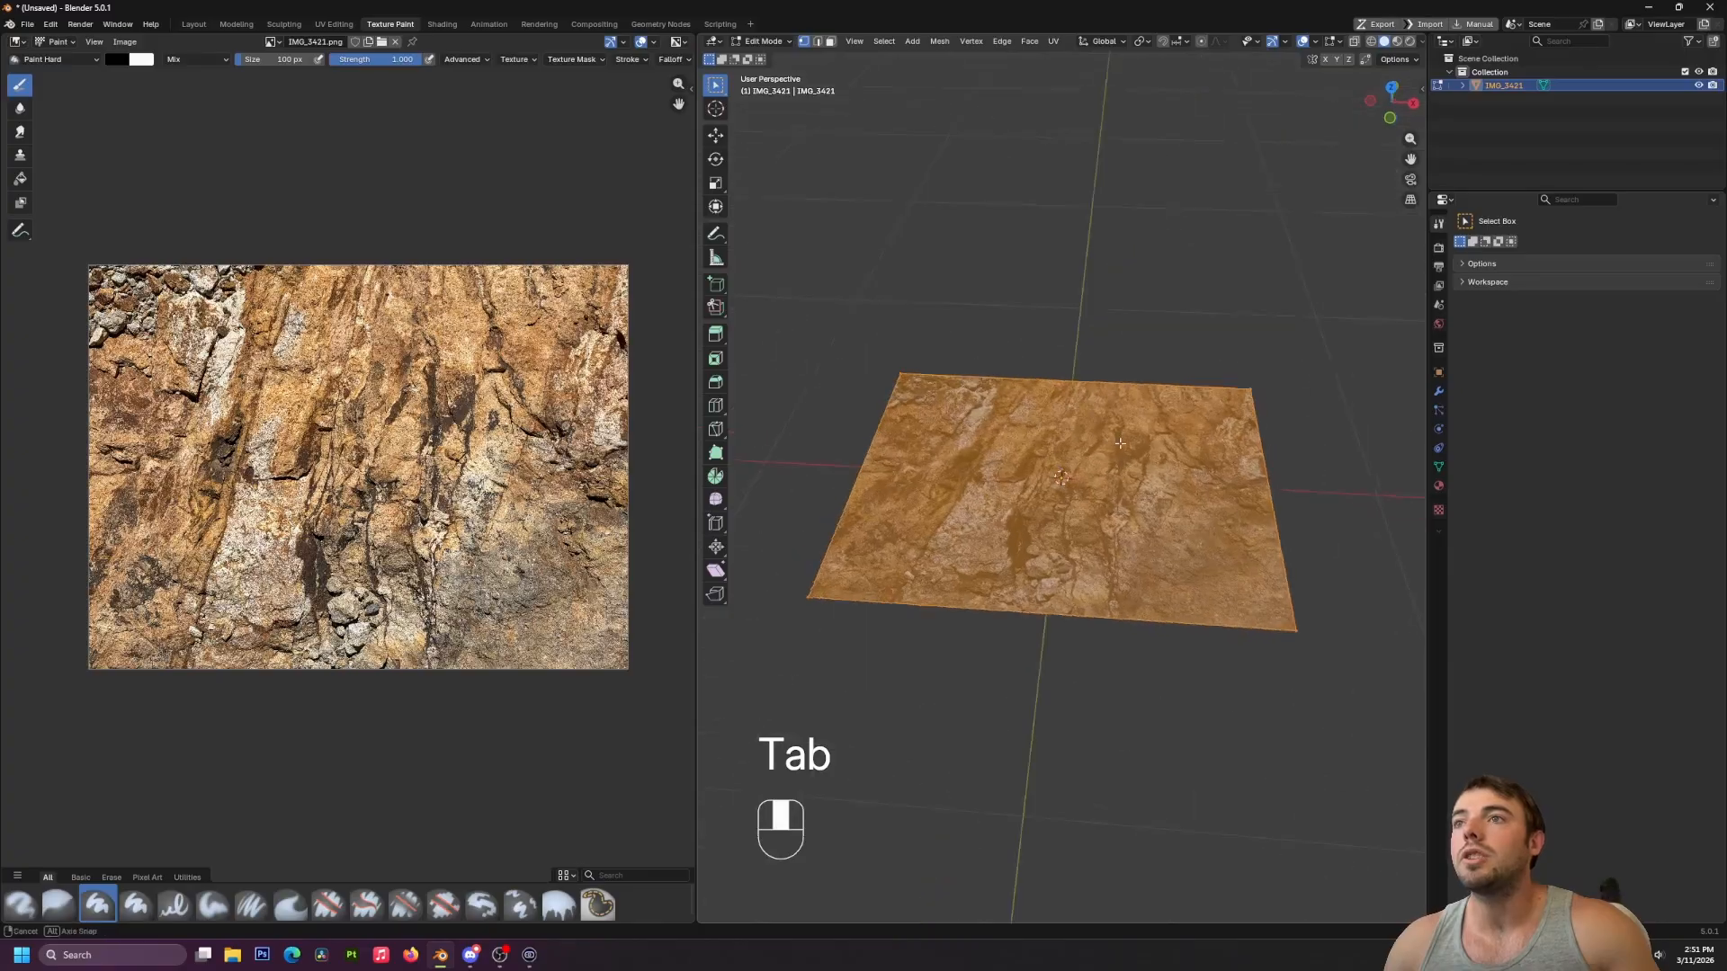
middle_drag(1120, 443, 1062, 450)
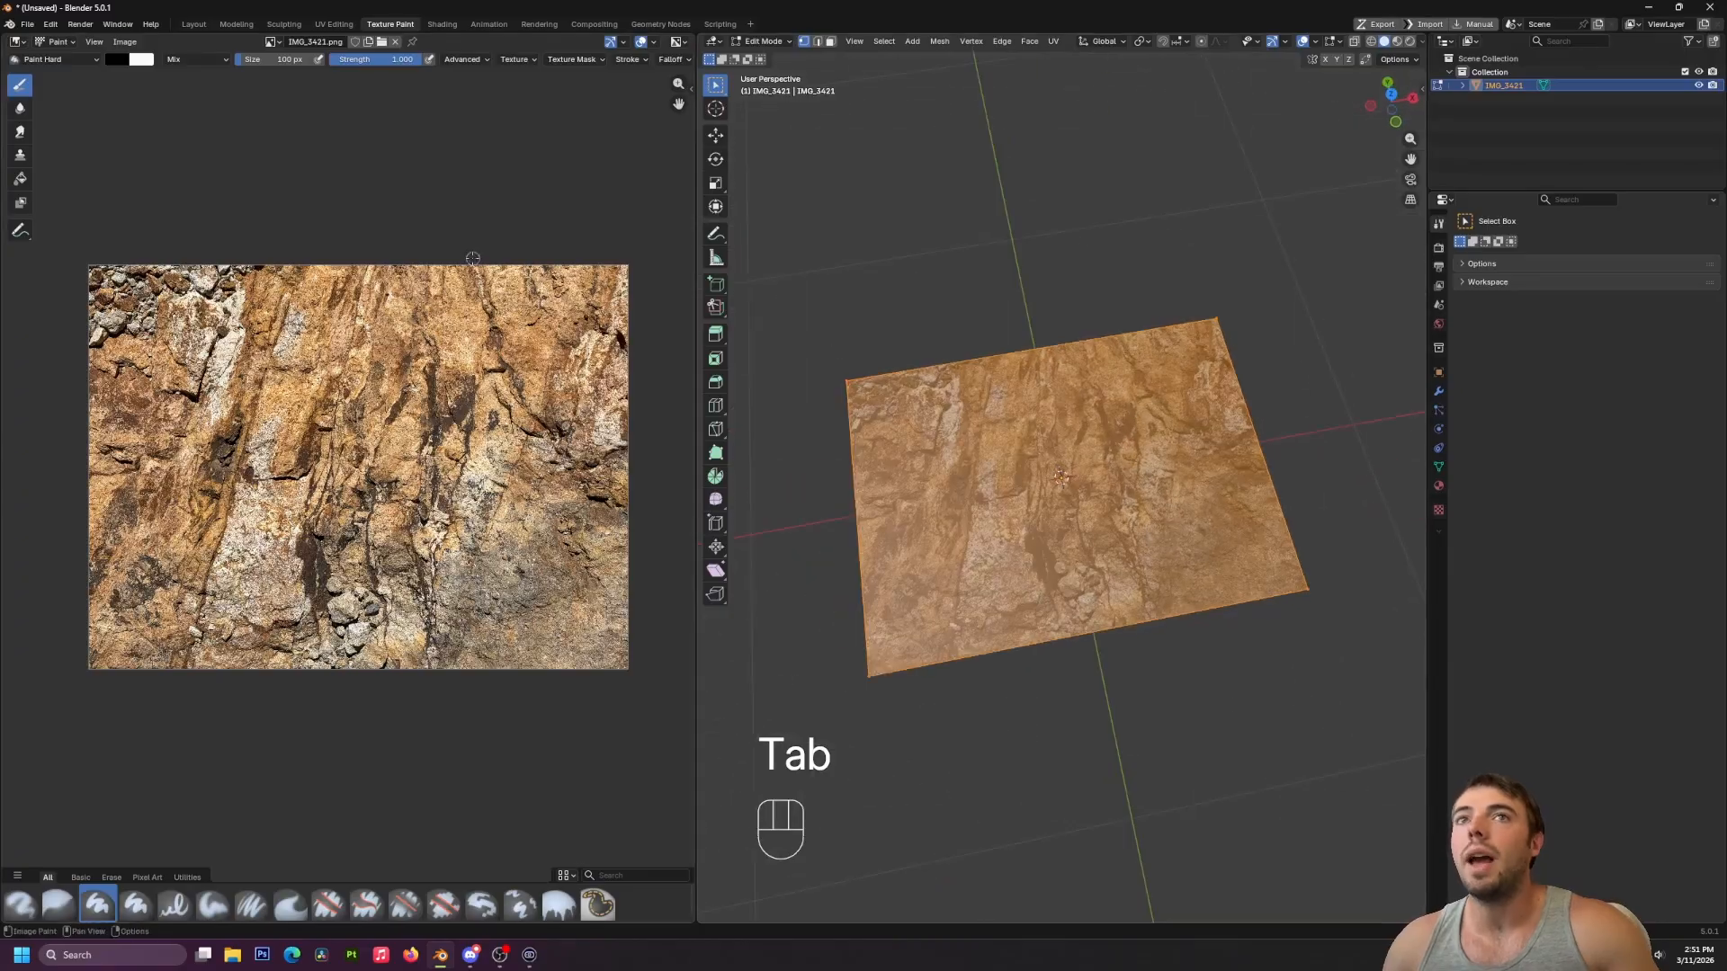
click(324, 25)
key(z)
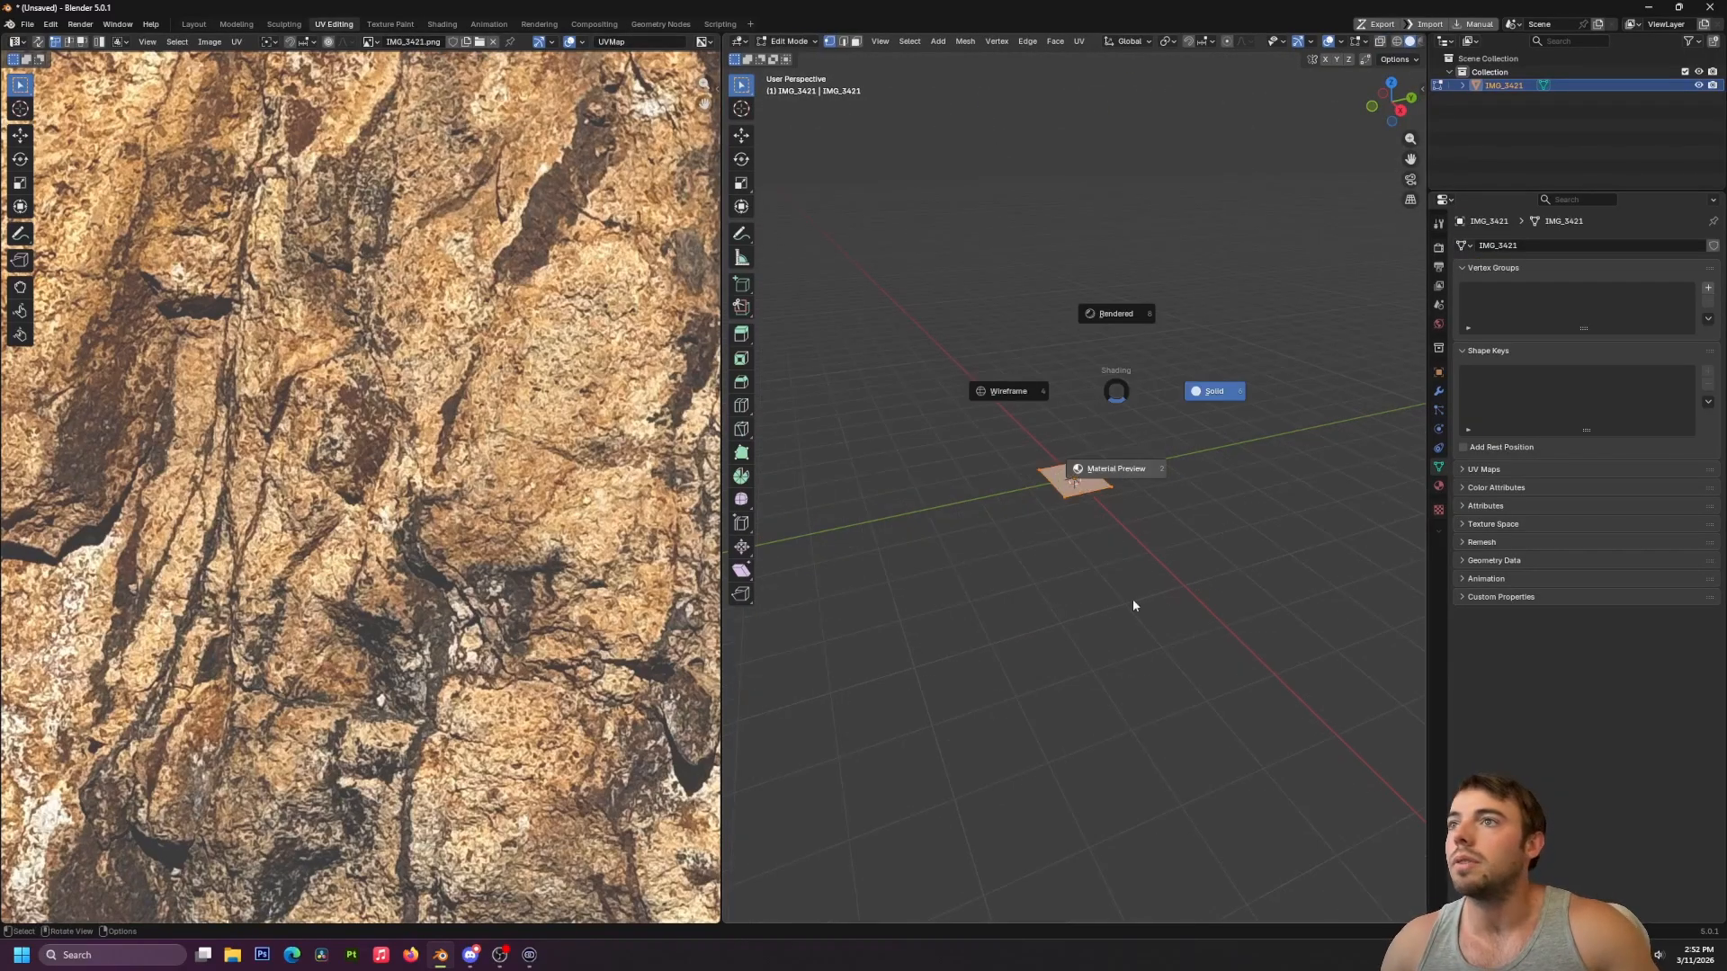
click(1134, 606)
key(KP_7)
key(Home)
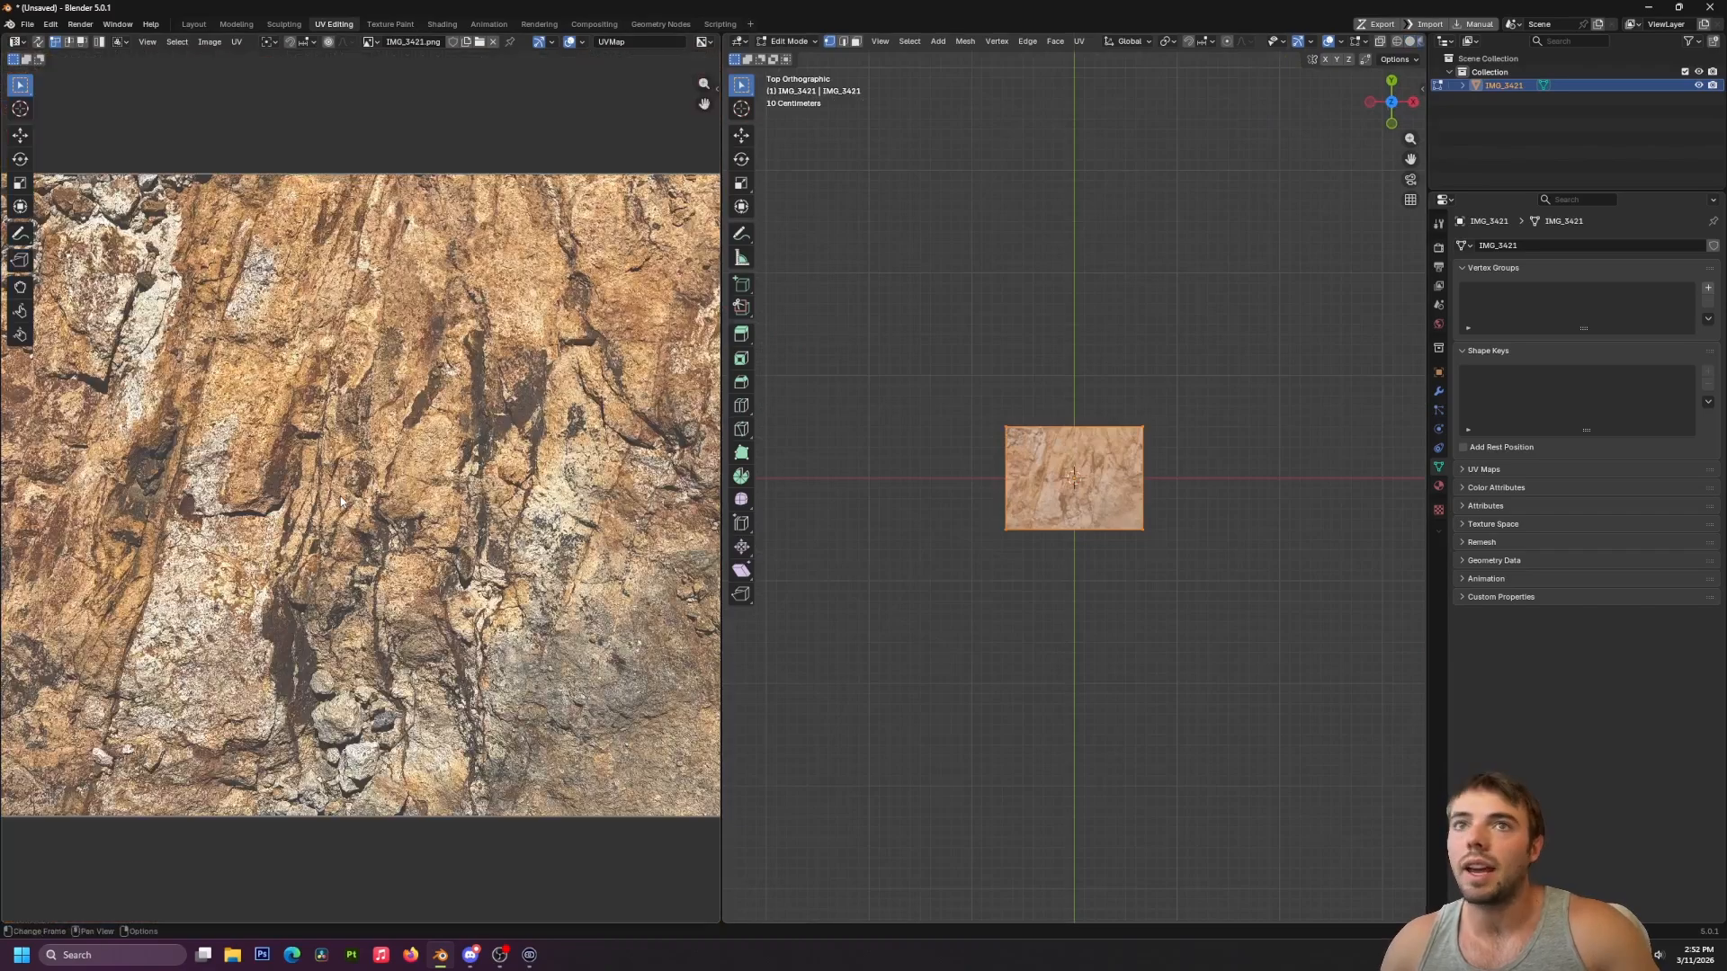
scroll(340, 502, down, 6)
scroll(455, 494, up, 3)
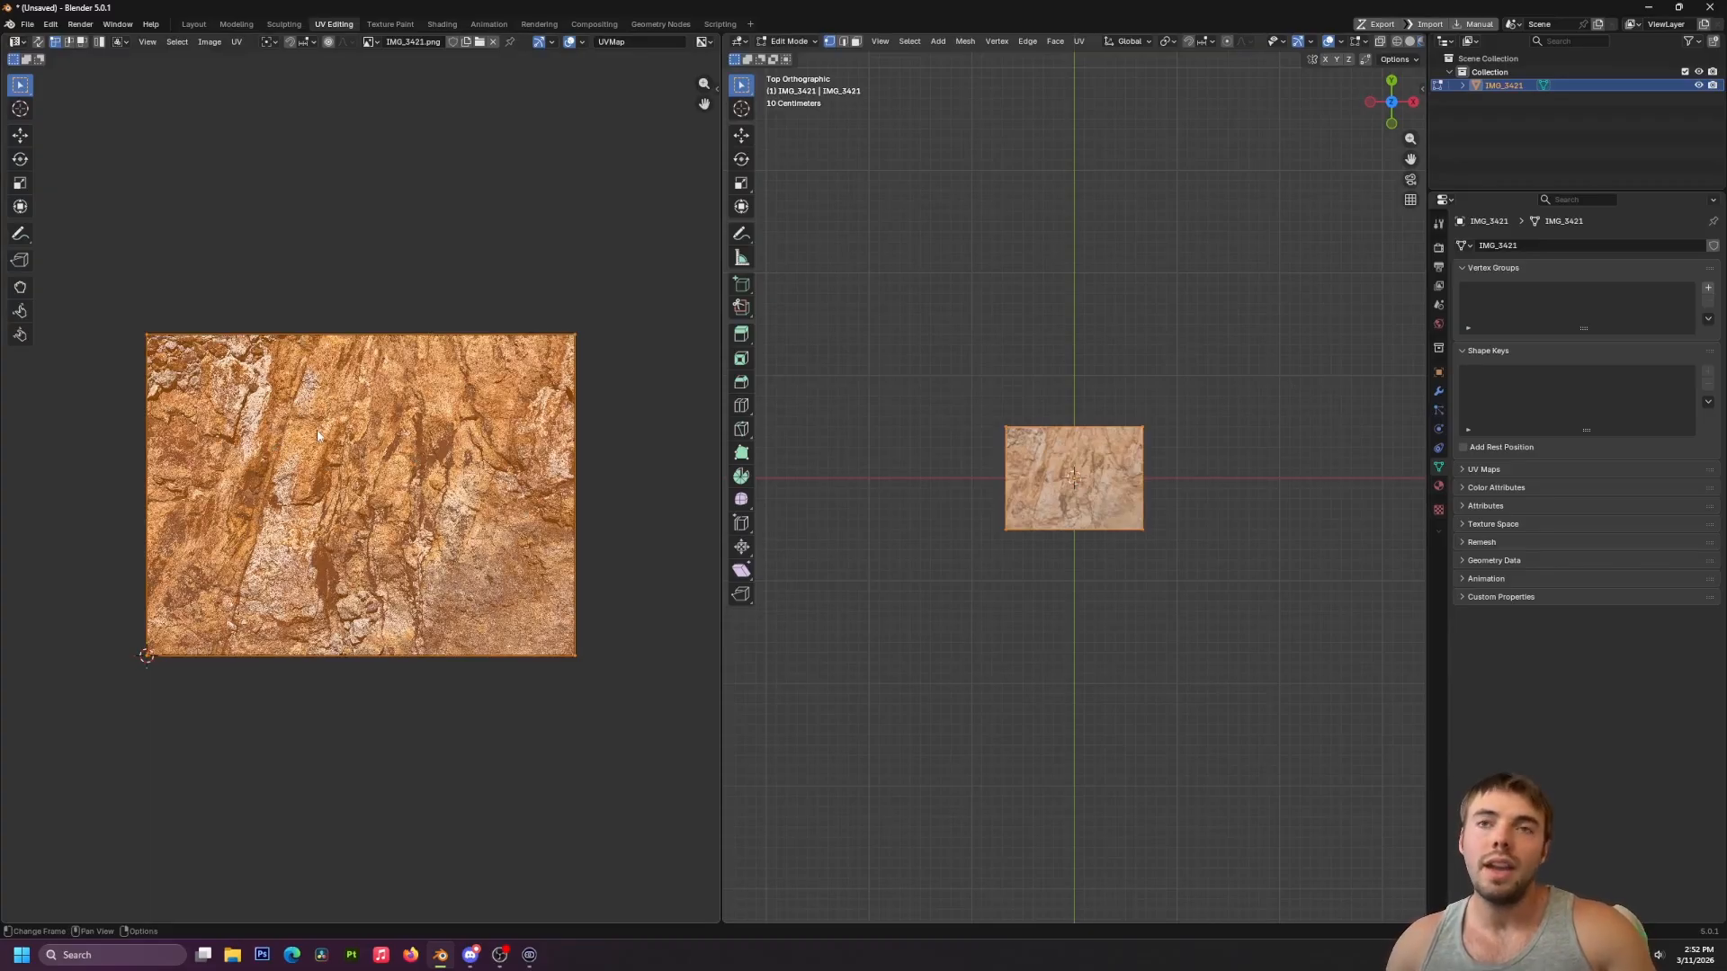
Move the plane's UVs by 0.5 along Y and 0.5 along X.
key(g)
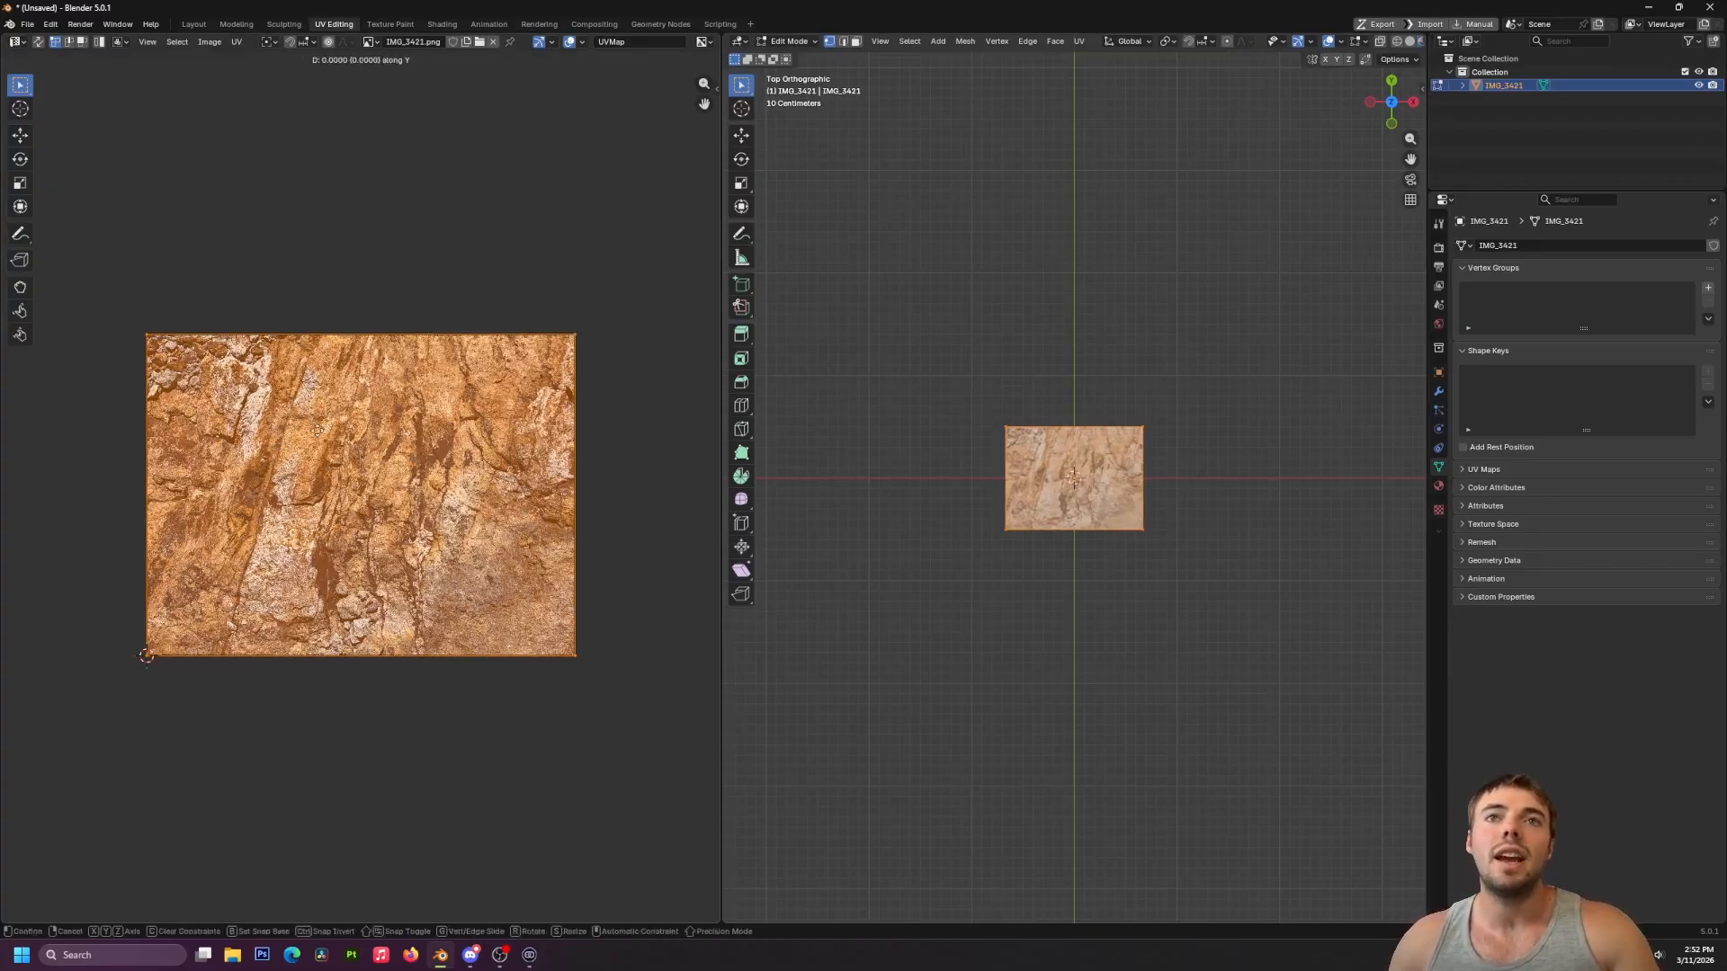
text(y0.5)
key(Return)
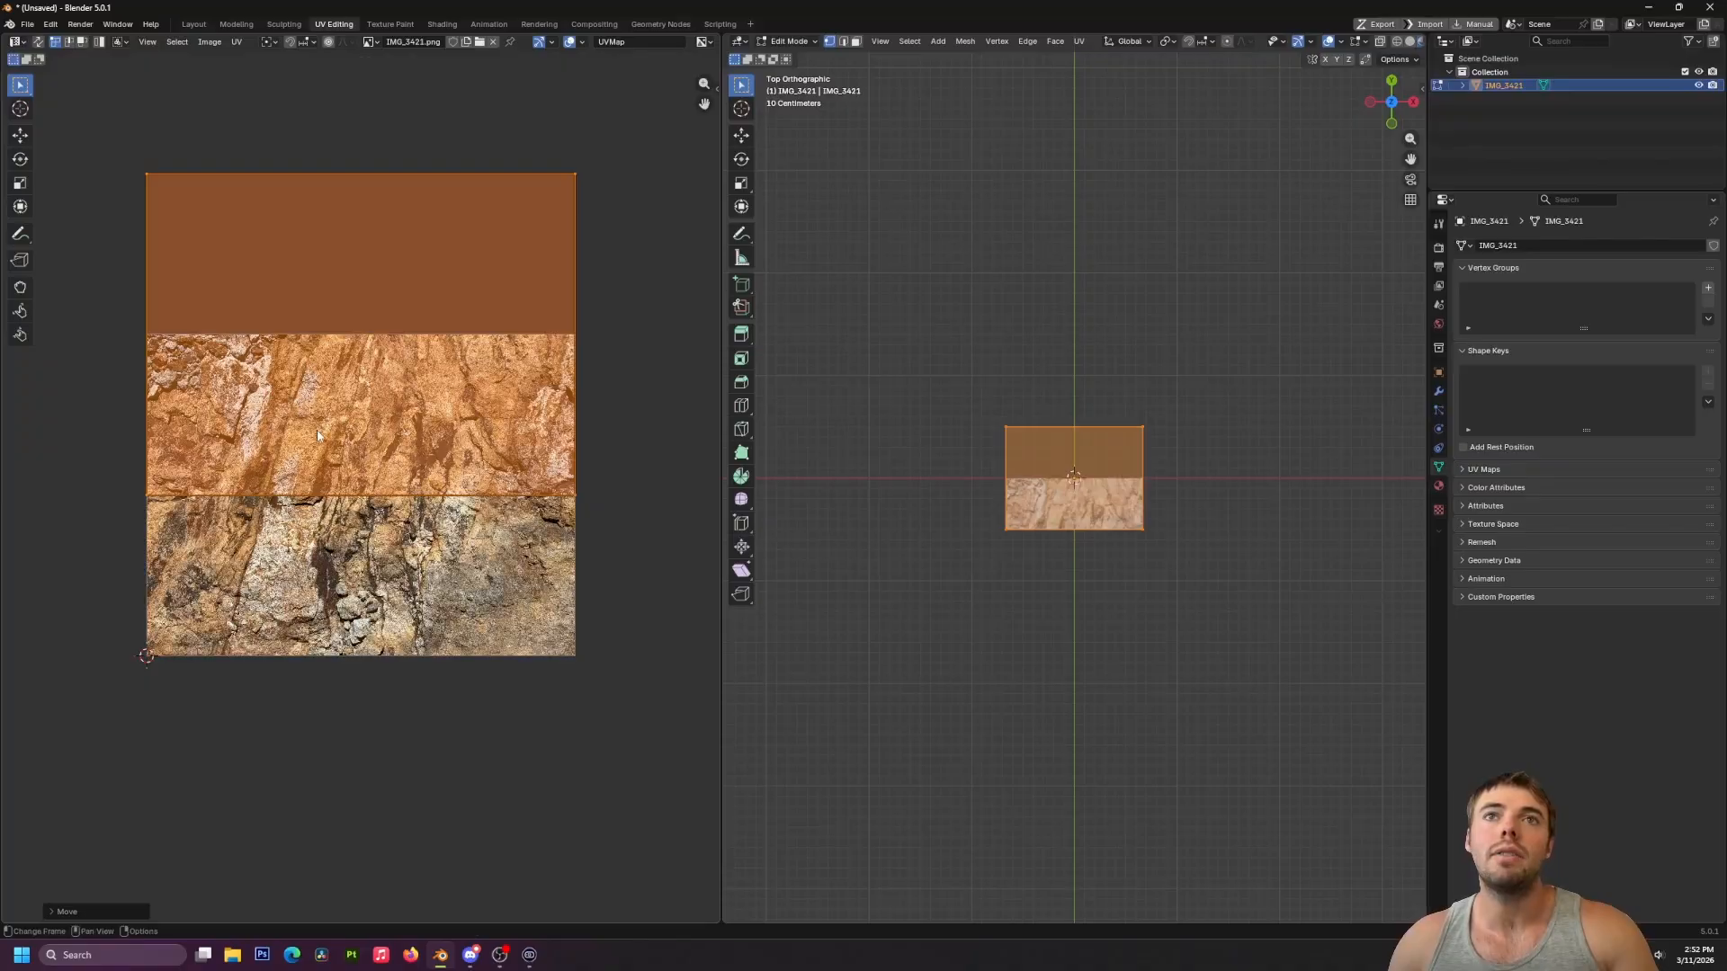
text(gx0.5)
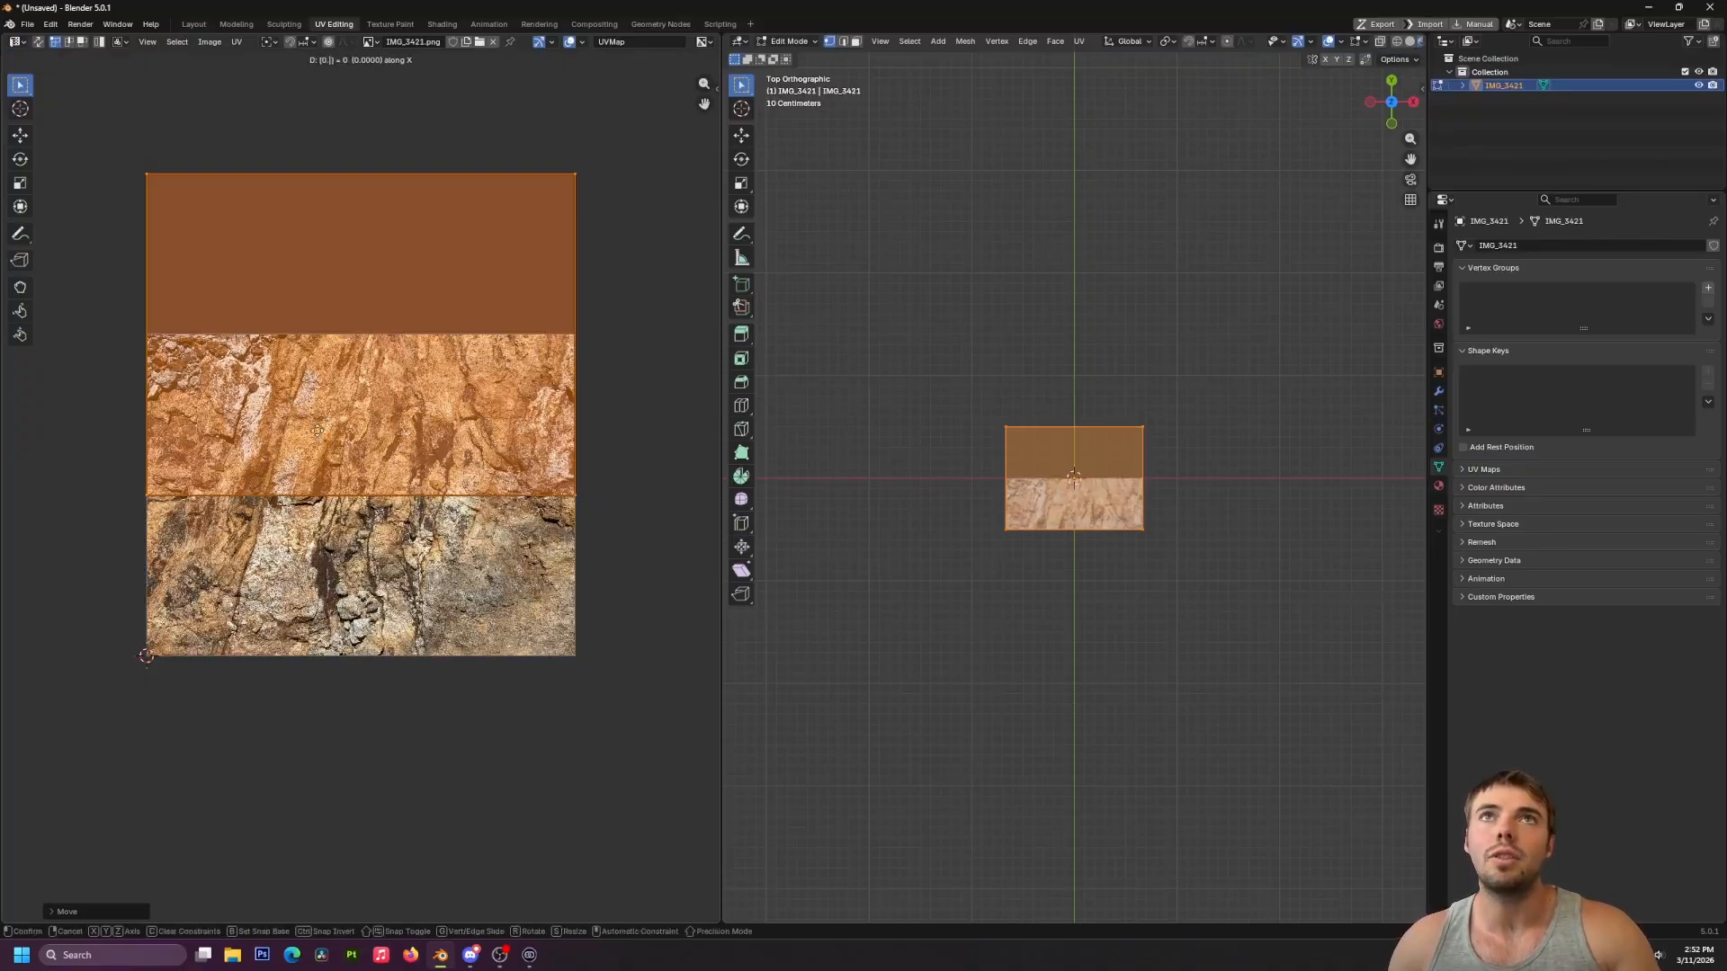
key(Return)
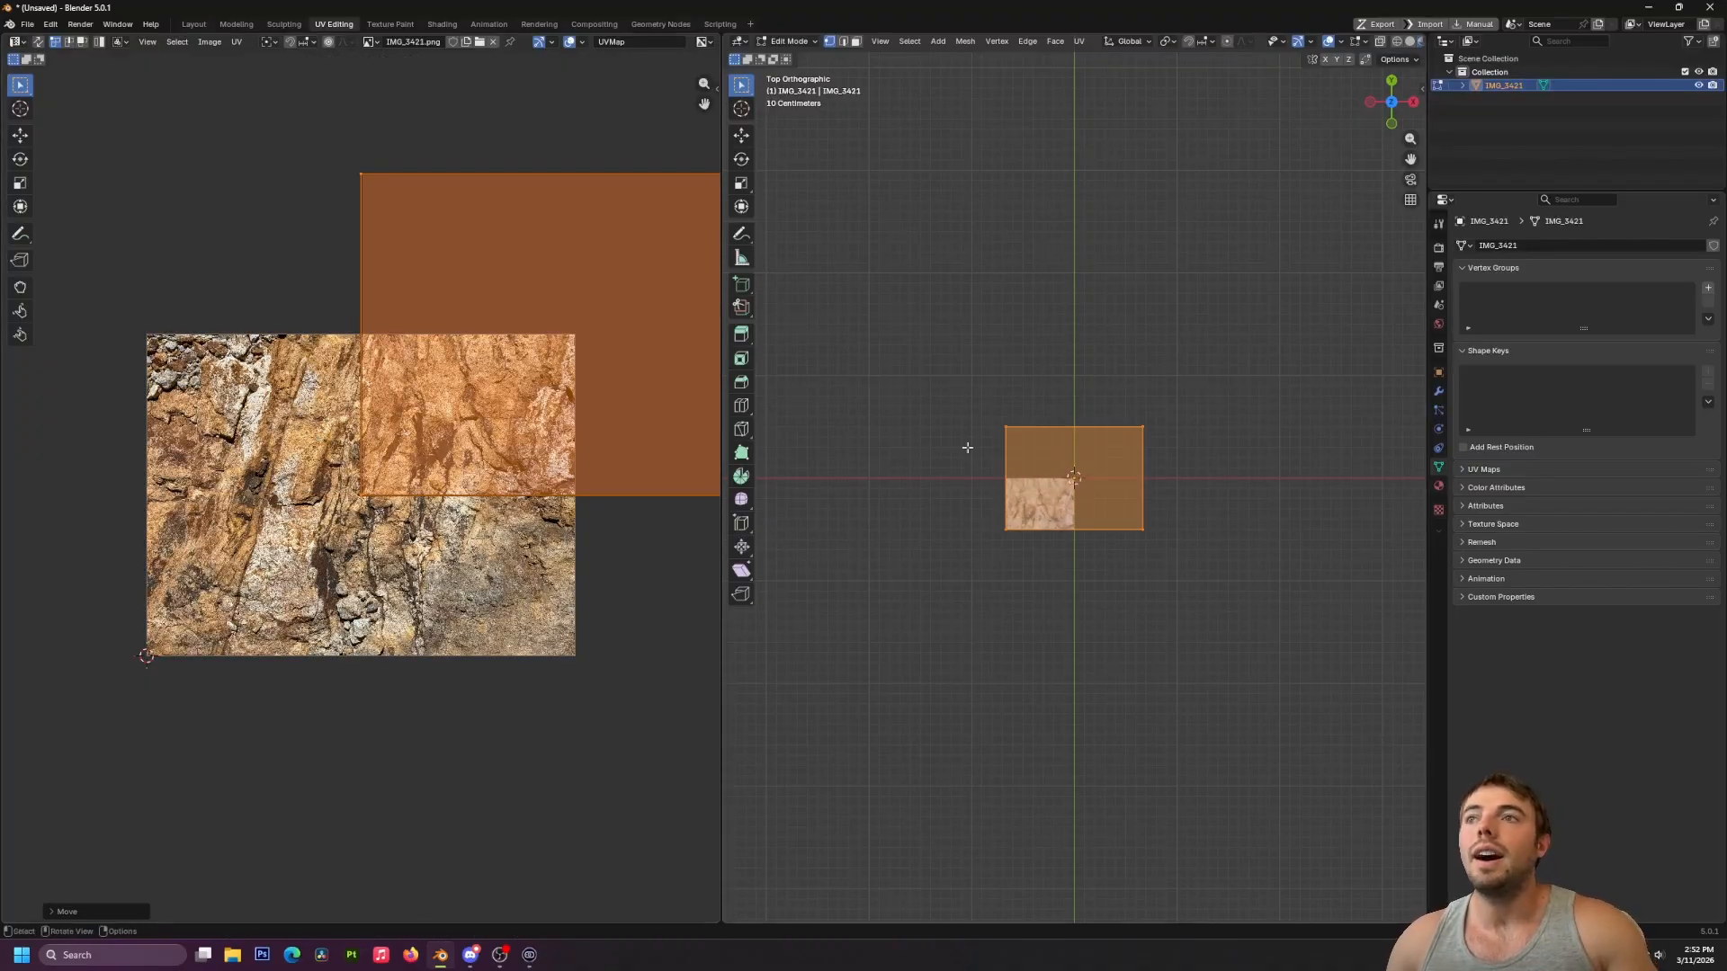
Put the plane in Texture Paint mode and set its image texture node's extension to Repeat in the Shading workspace.
scroll(971, 445, up, 9)
key(ctrl+Tab)
scroll(909, 308, down, 2)
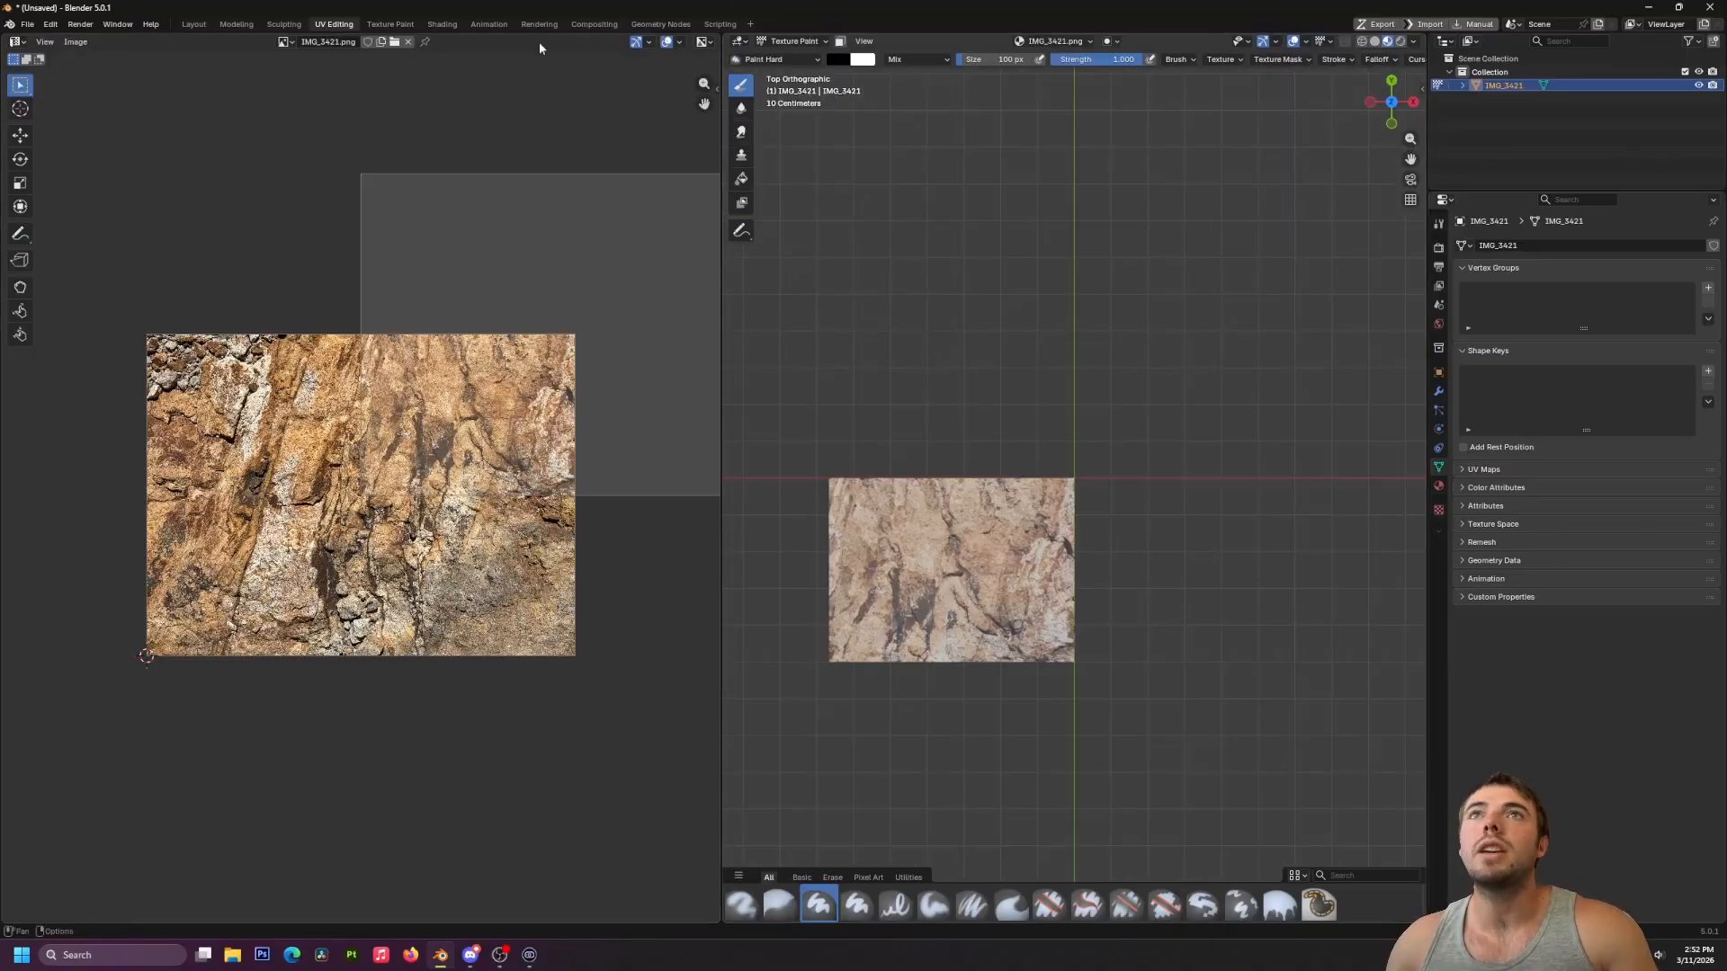
click(442, 24)
middle_drag(619, 680, 802, 481)
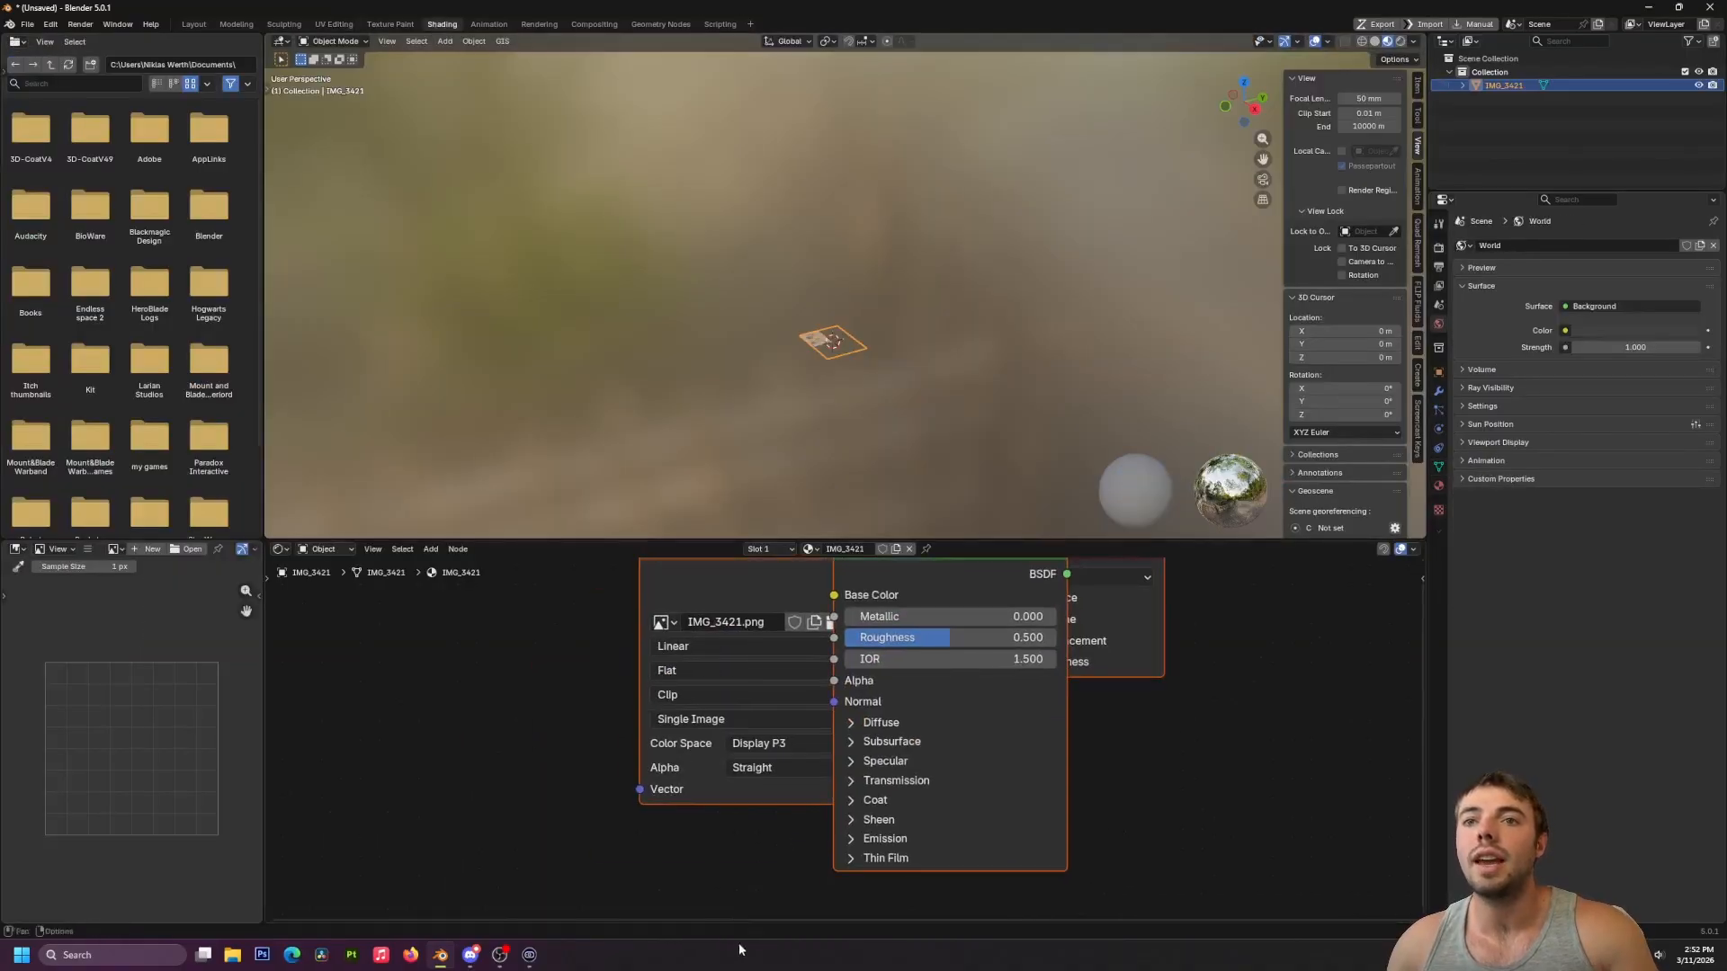
click(715, 695)
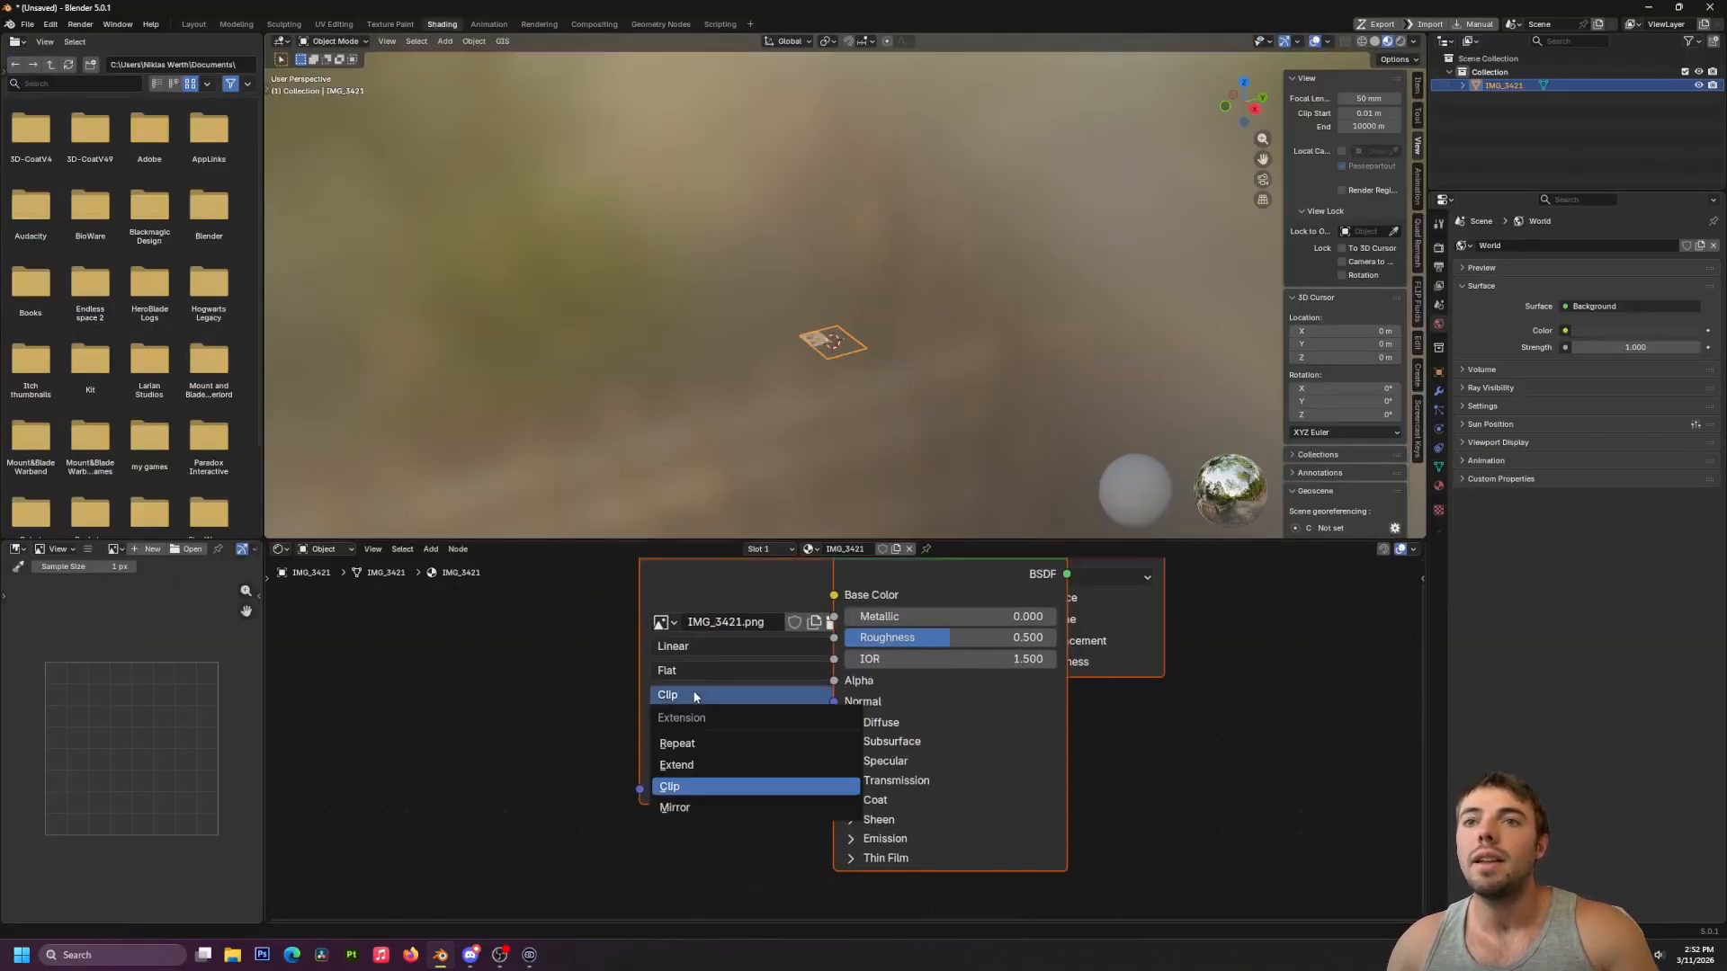
click(676, 745)
Move the image texture node away from the shader node and disconnect its Alpha output from the shader's Alpha input.
click(724, 595)
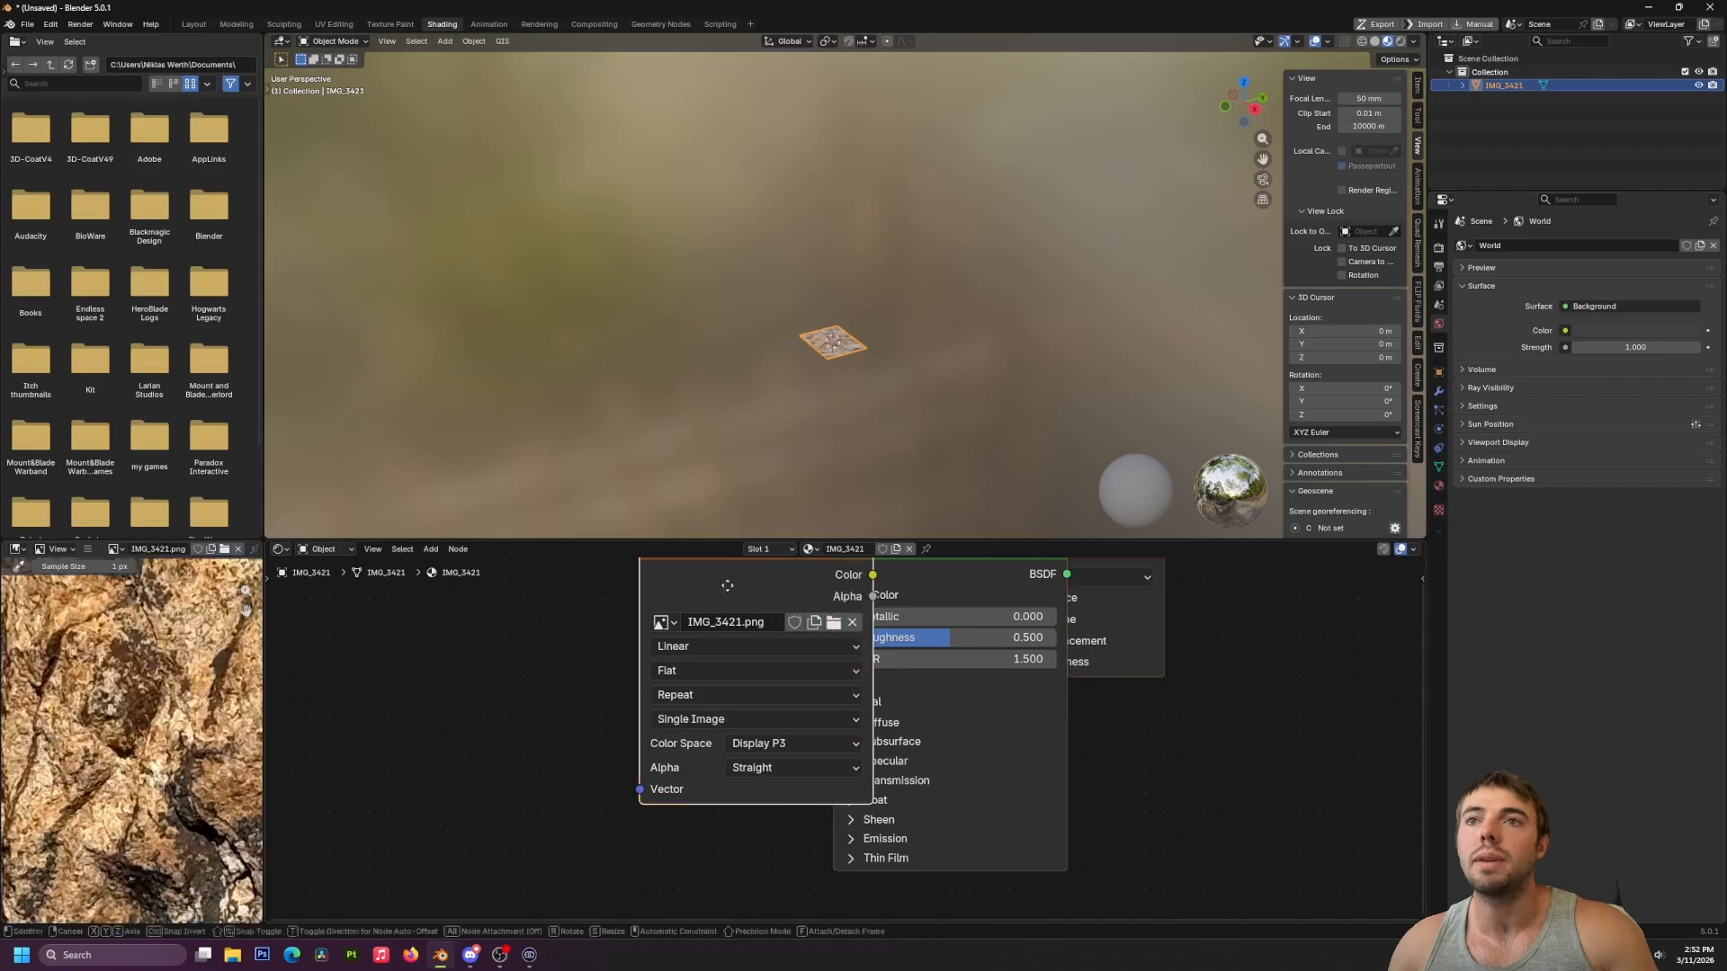
drag(724, 595, 320, 620)
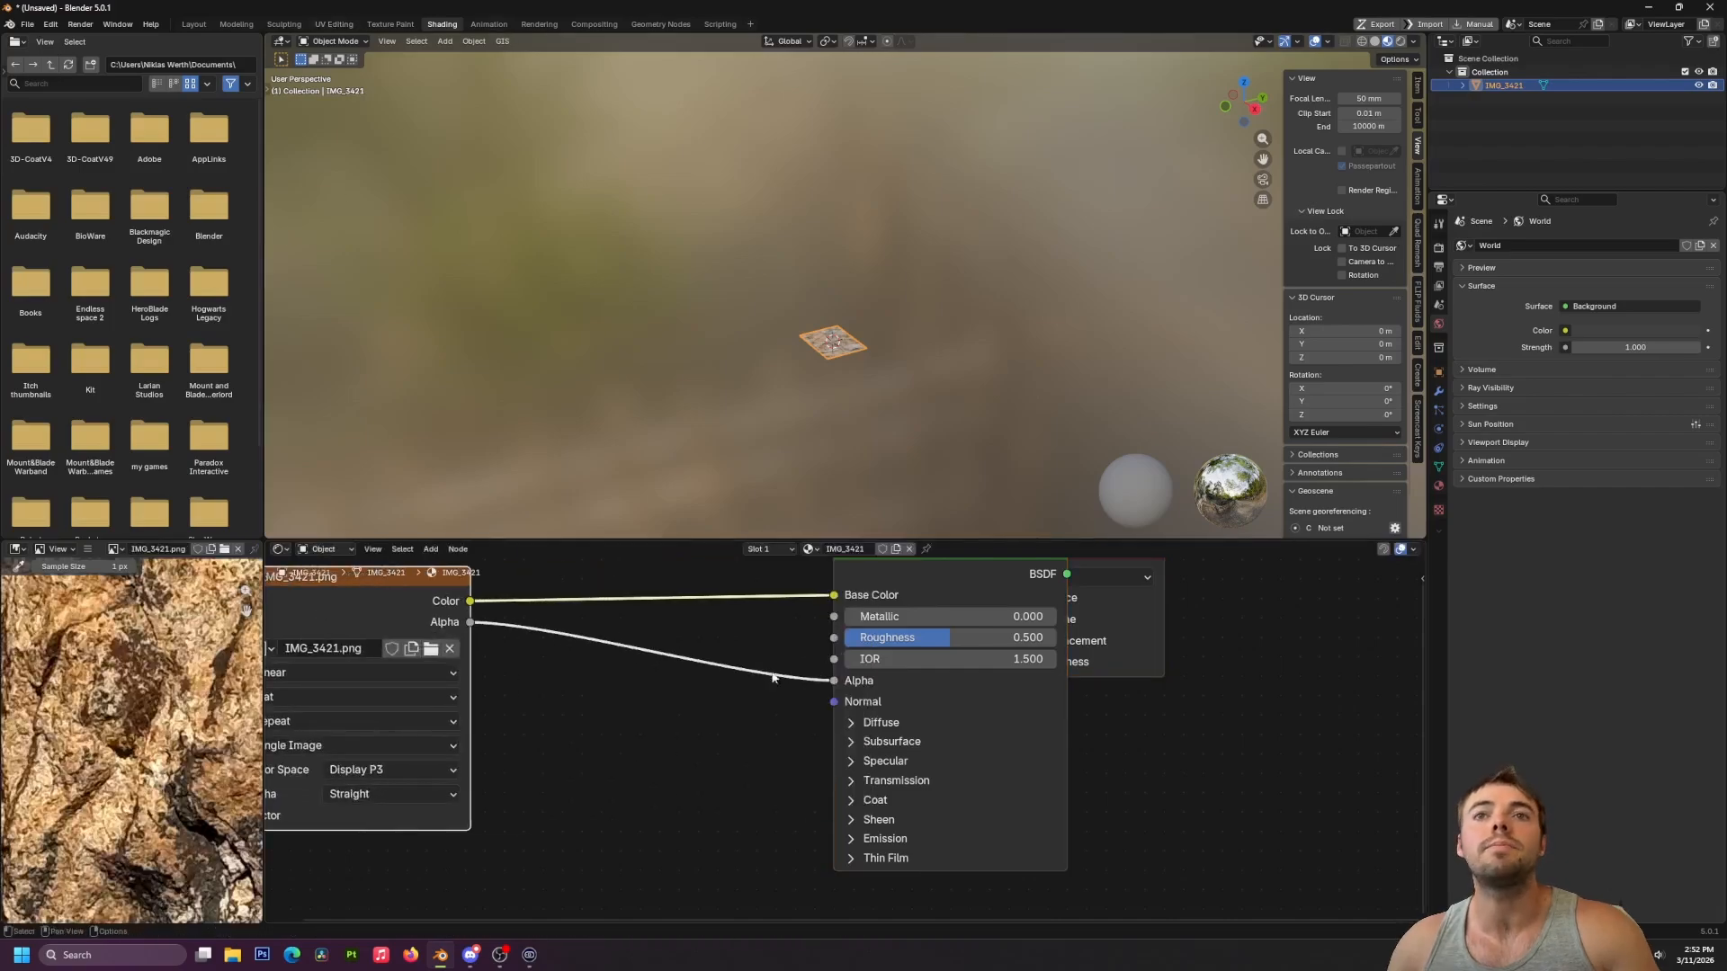
drag(835, 682, 719, 670)
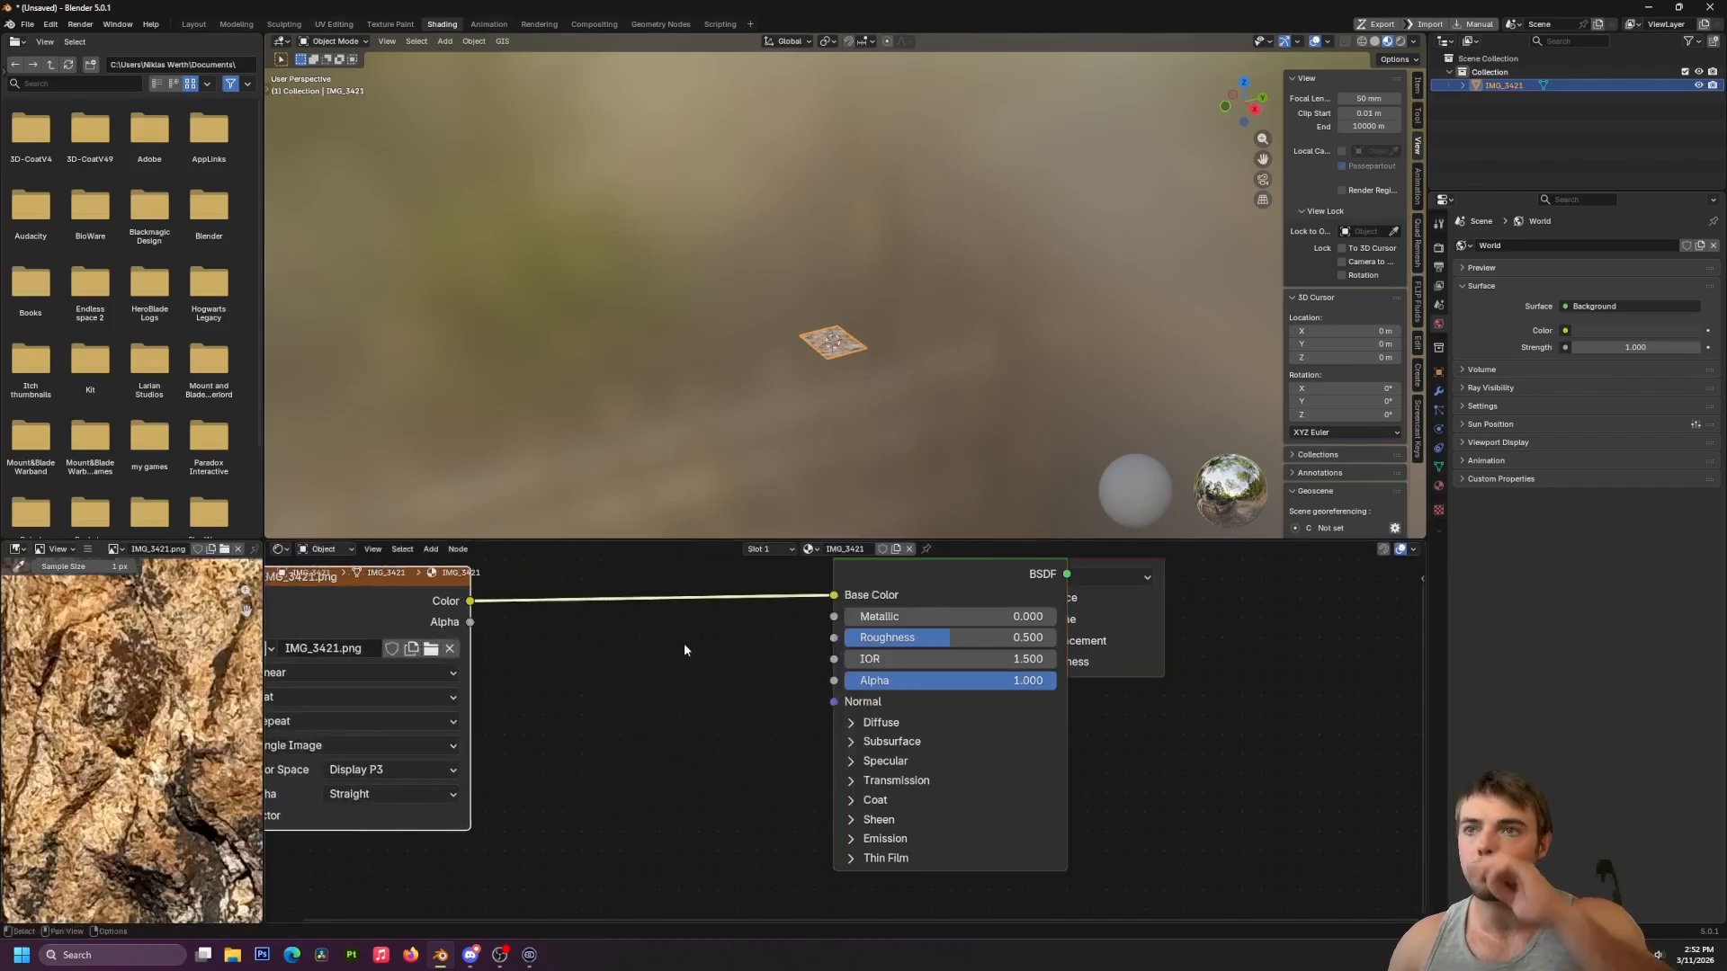
Return to the Texture Paint workspace, choose the Clone brush and view the plane straight from the top.
click(388, 24)
middle_drag(982, 367, 815, 177)
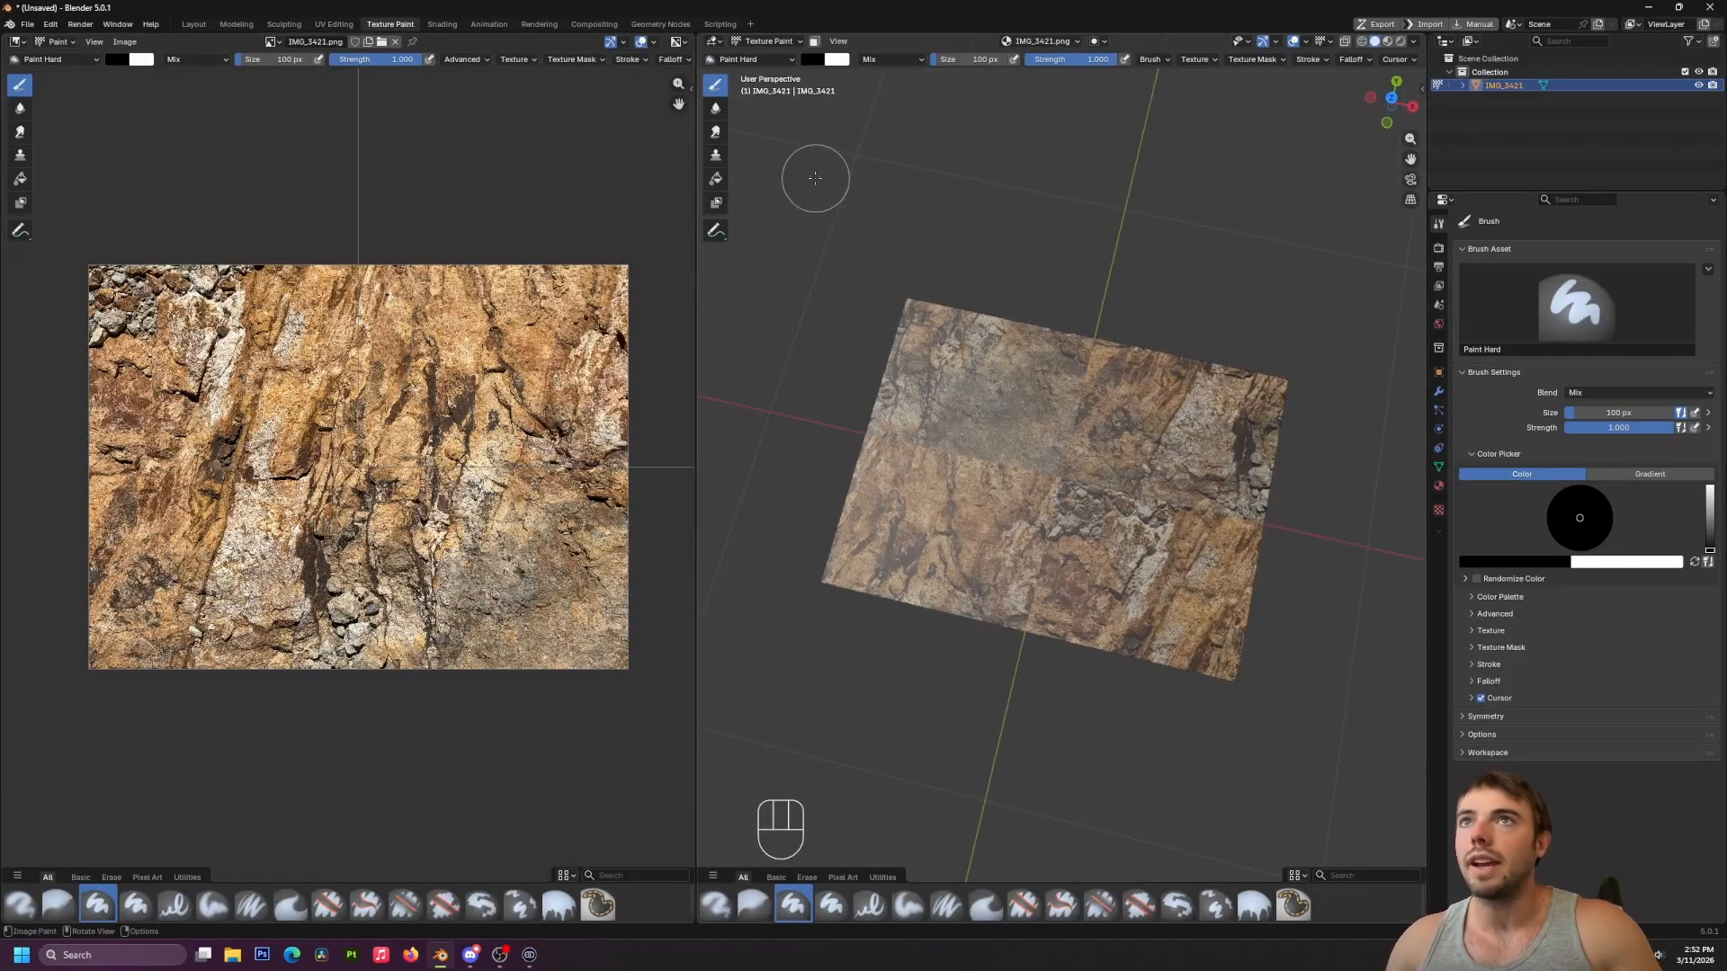
click(716, 156)
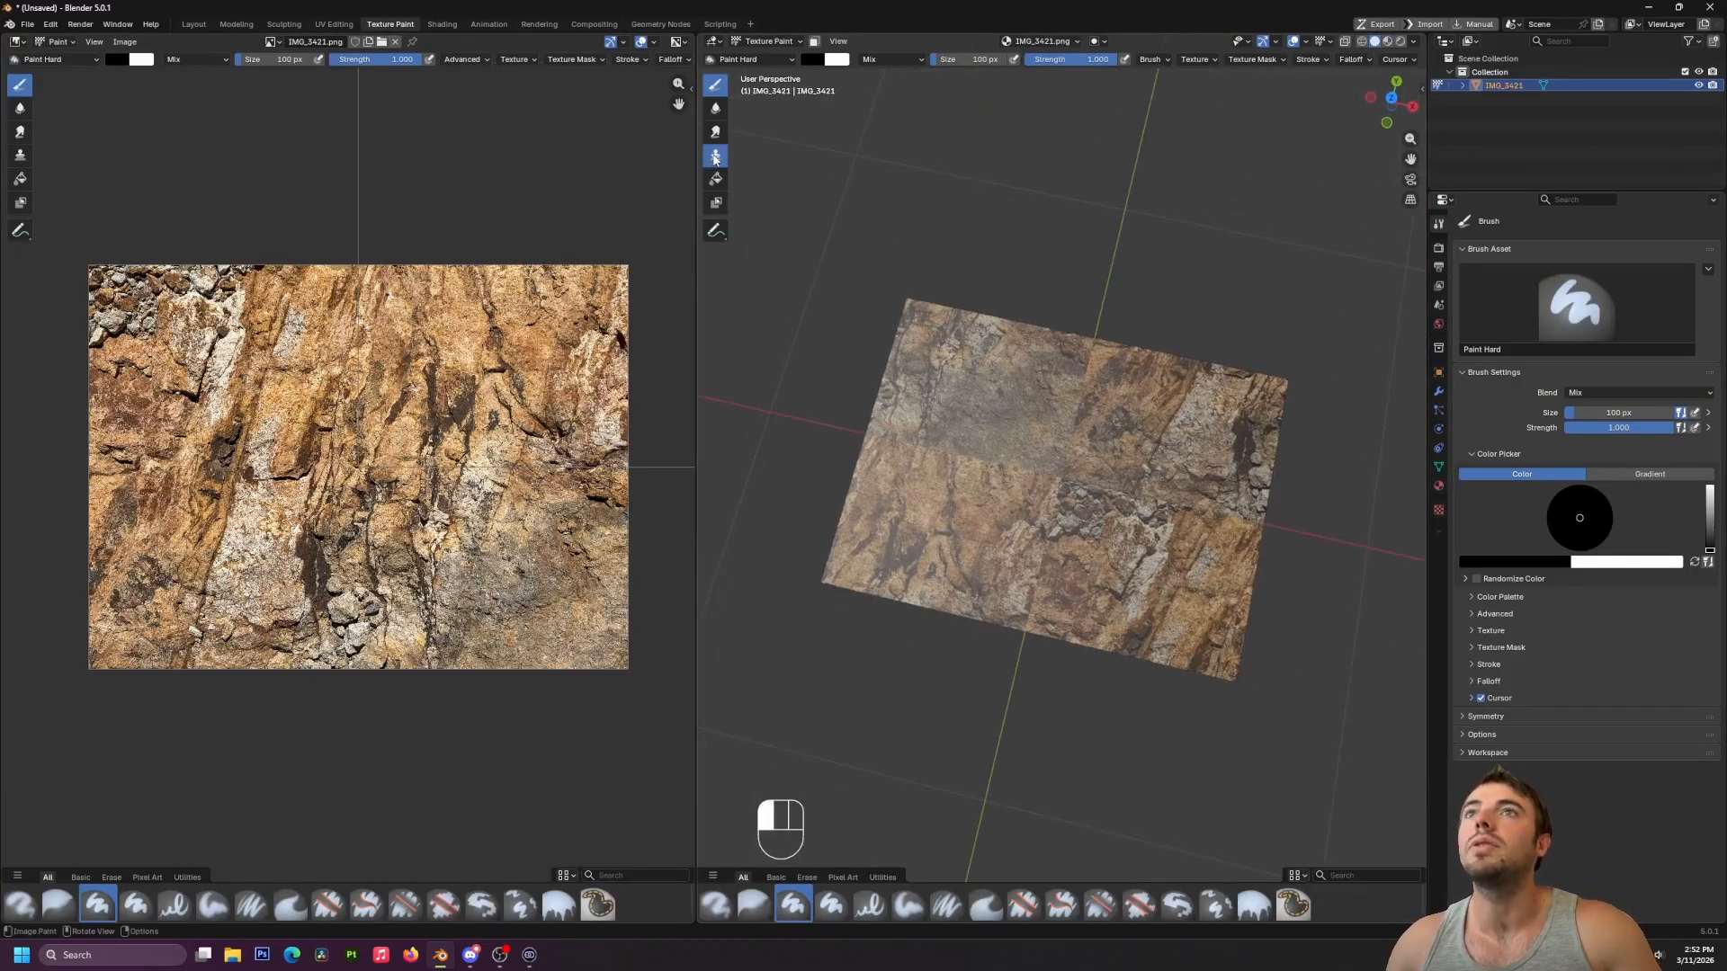
key(grave)
click(762, 741)
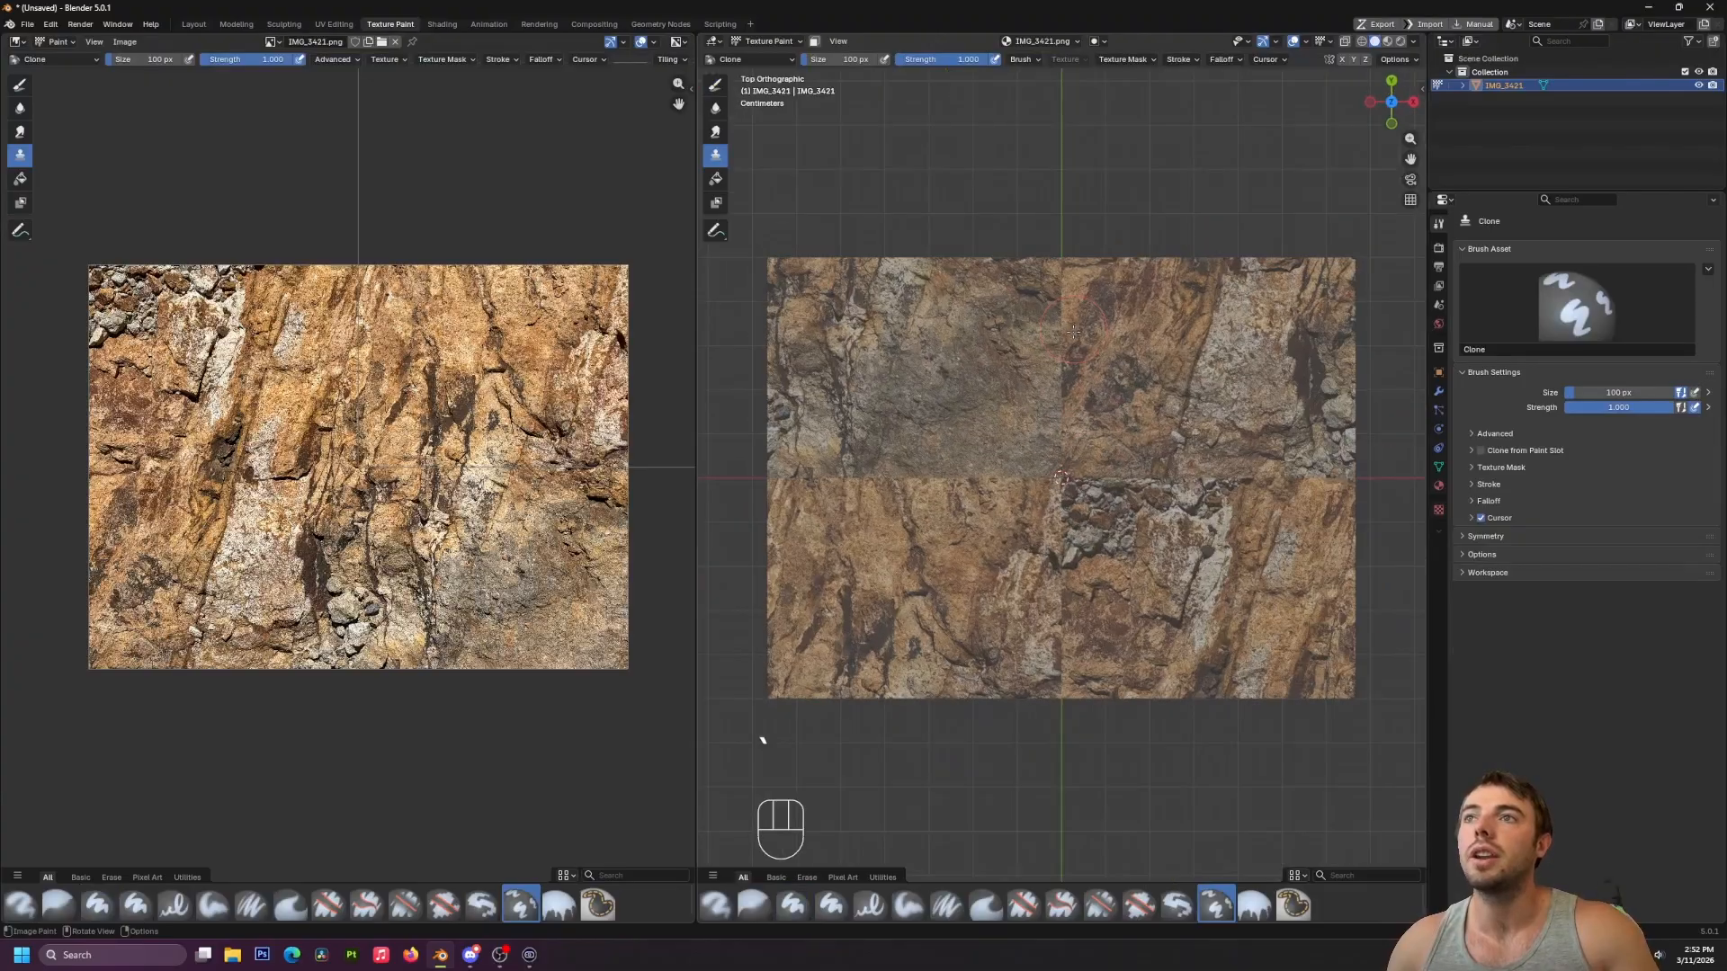
scroll(1123, 441, down, 2)
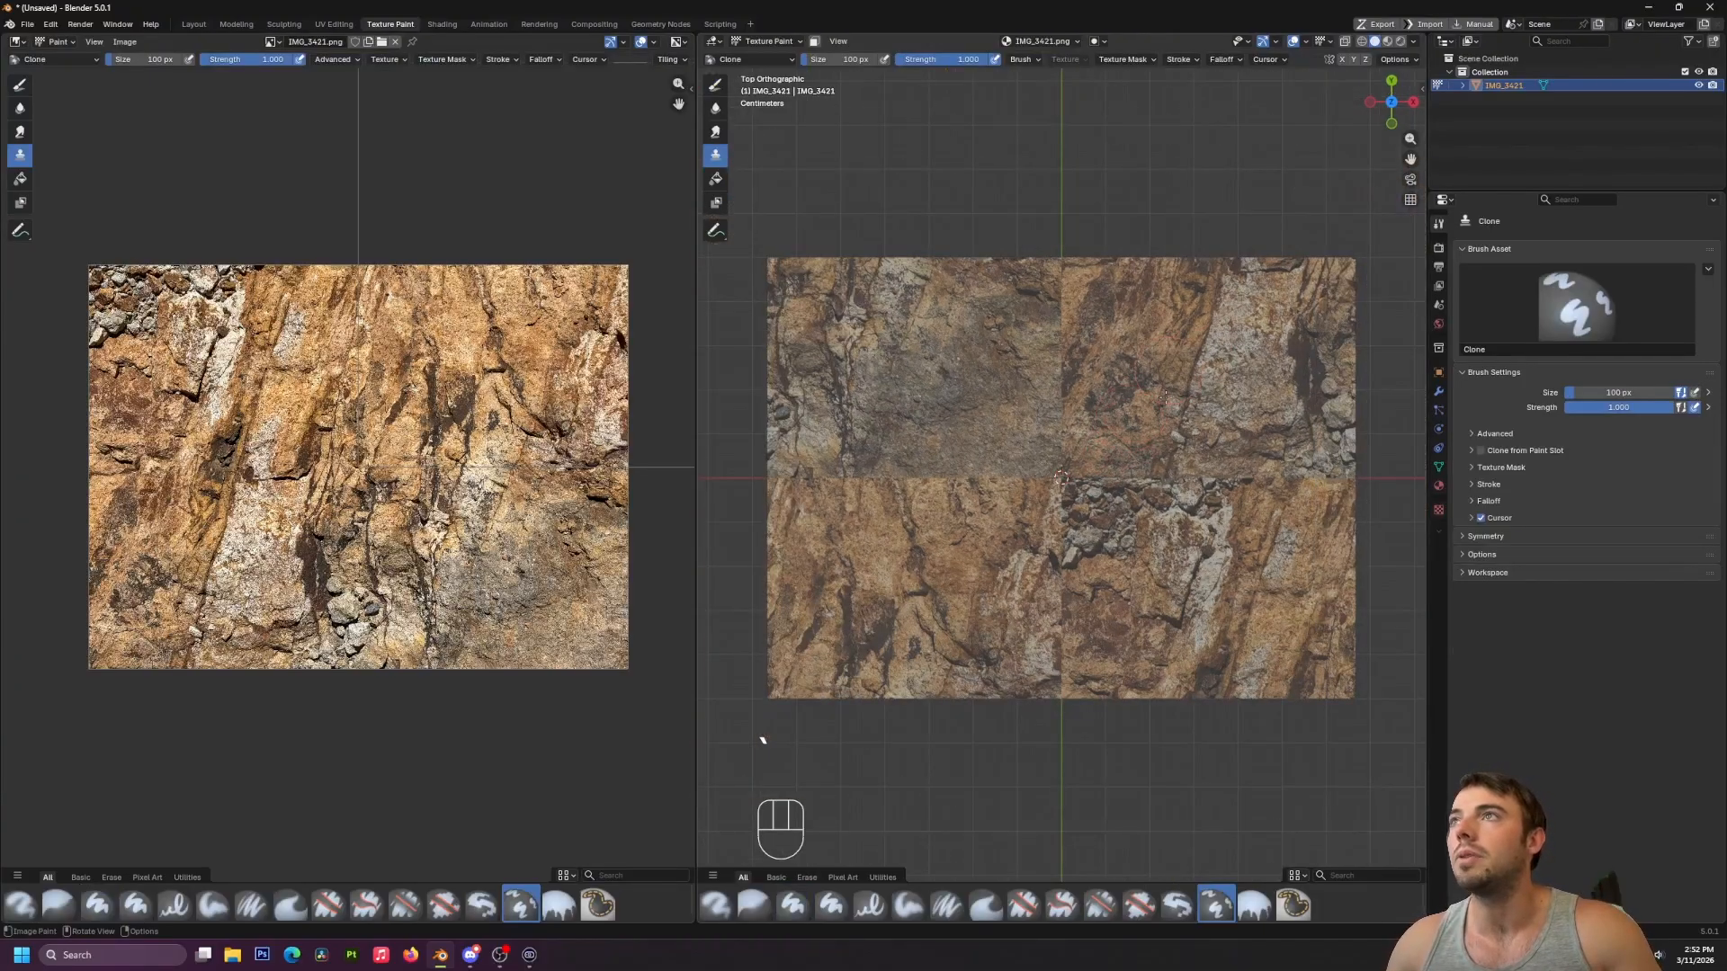
Try Material Preview shading on the rock plane and return the 3D view to Solid shading.
key(z)
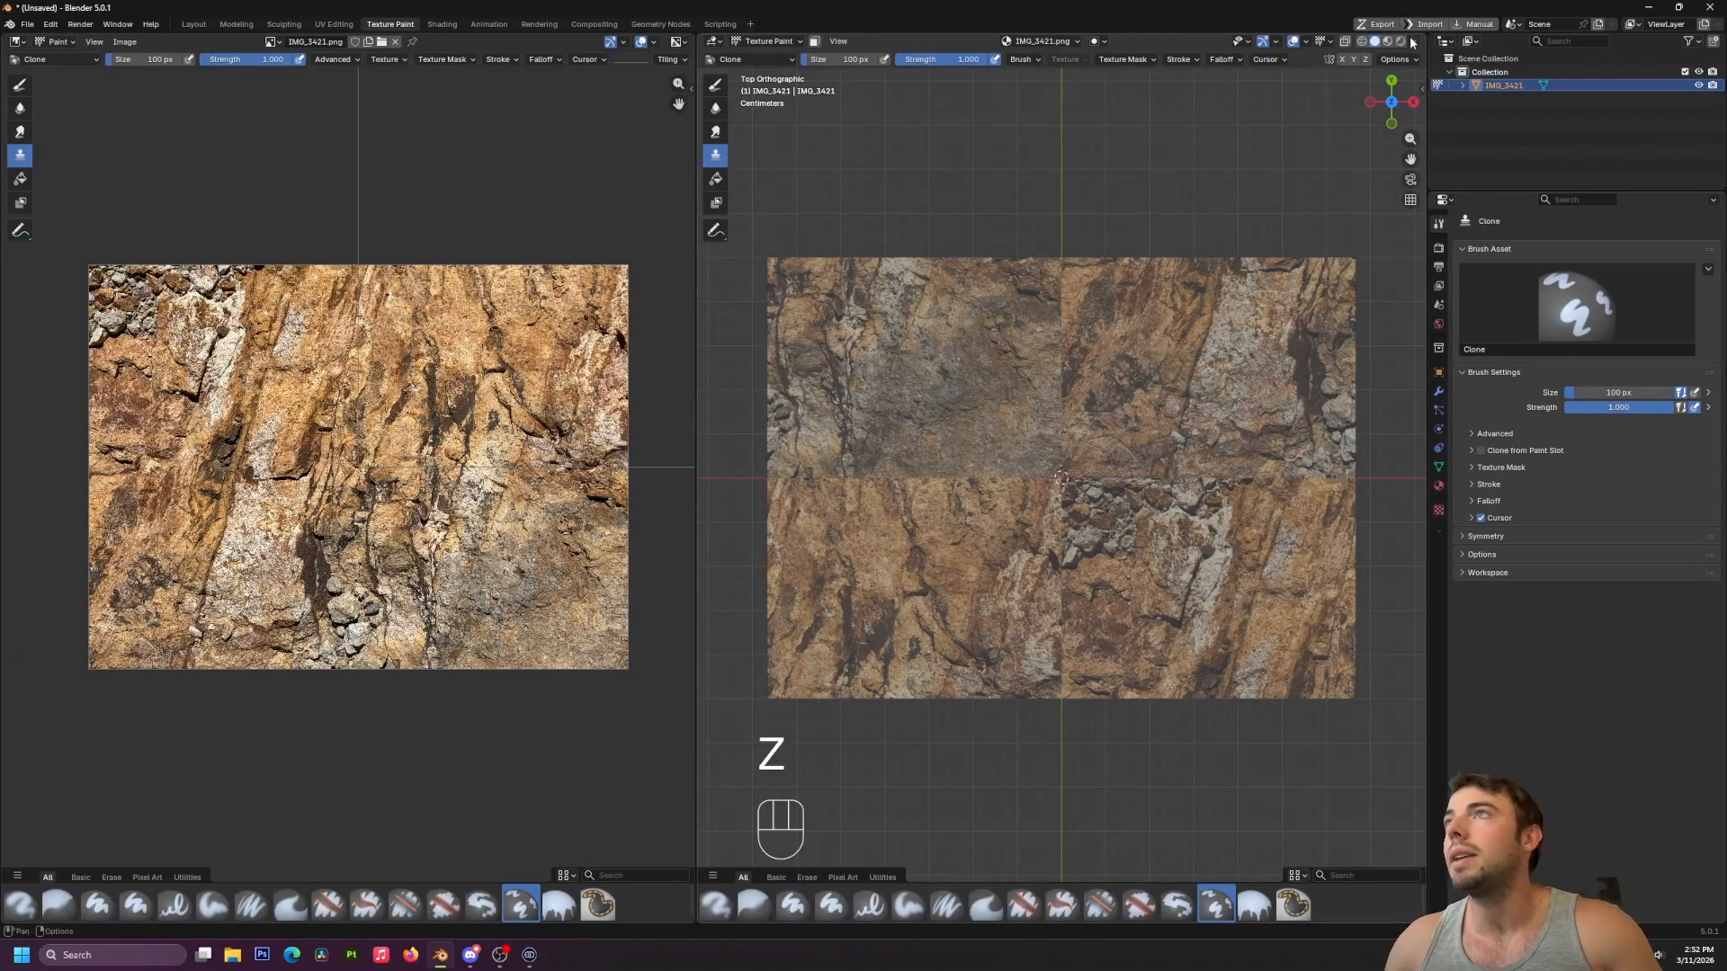
click(1414, 41)
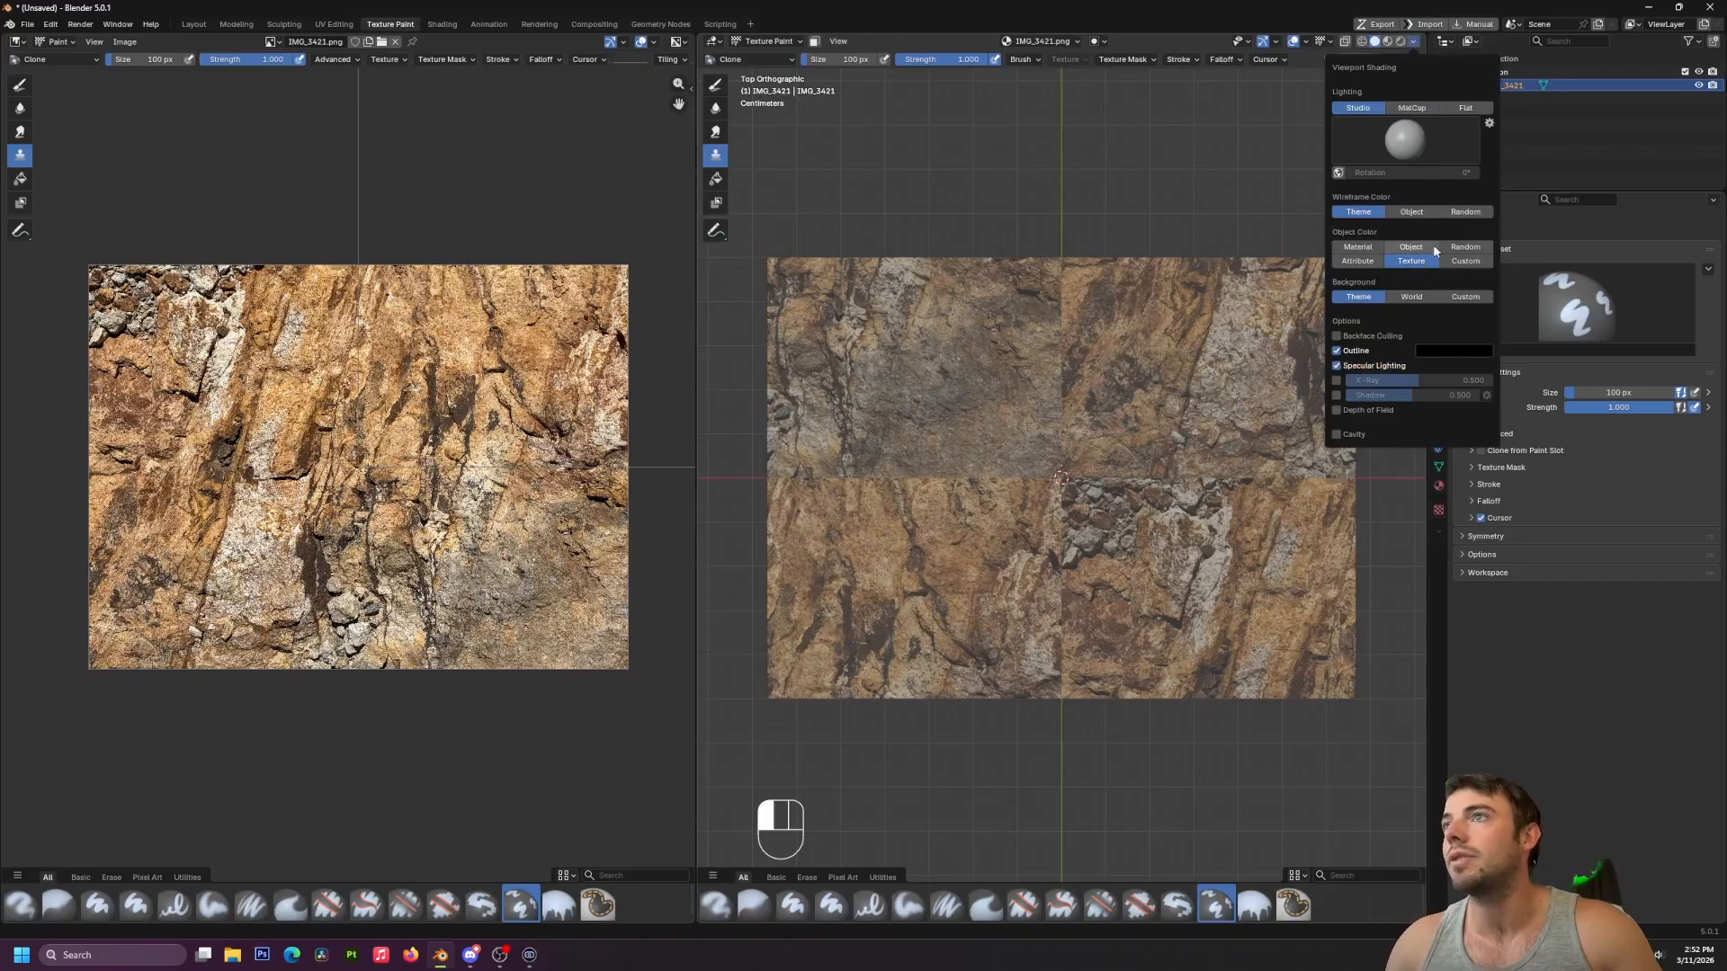
key(z)
click(1157, 306)
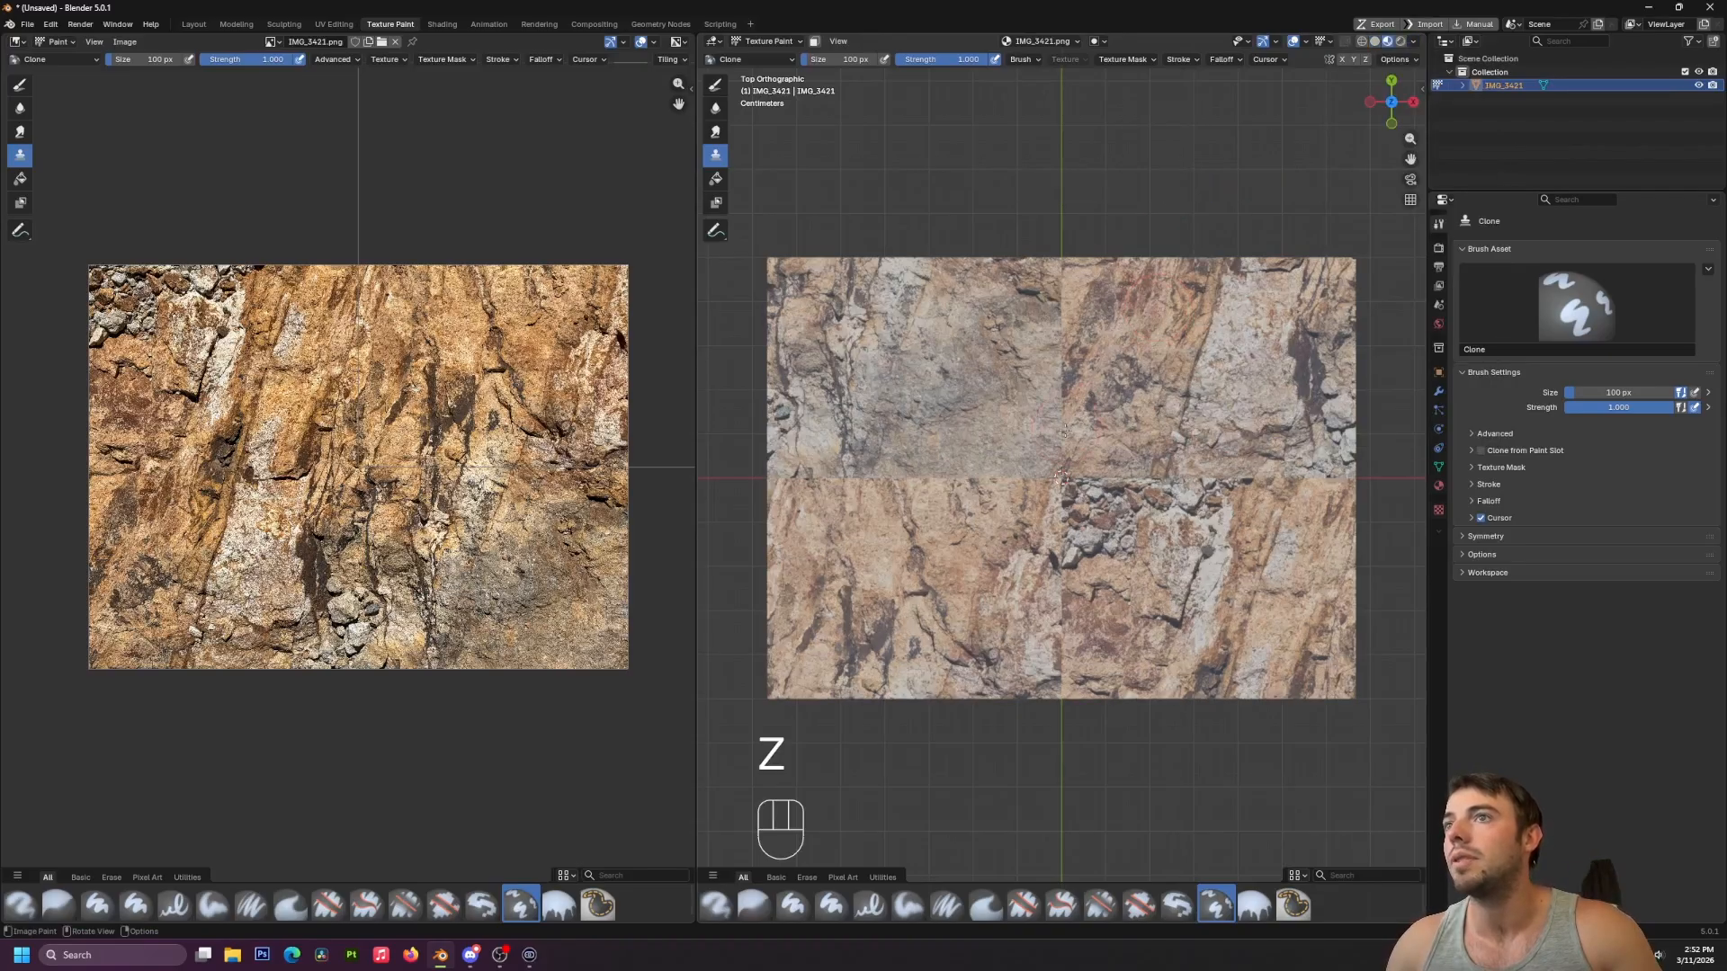
key(z)
click(1289, 363)
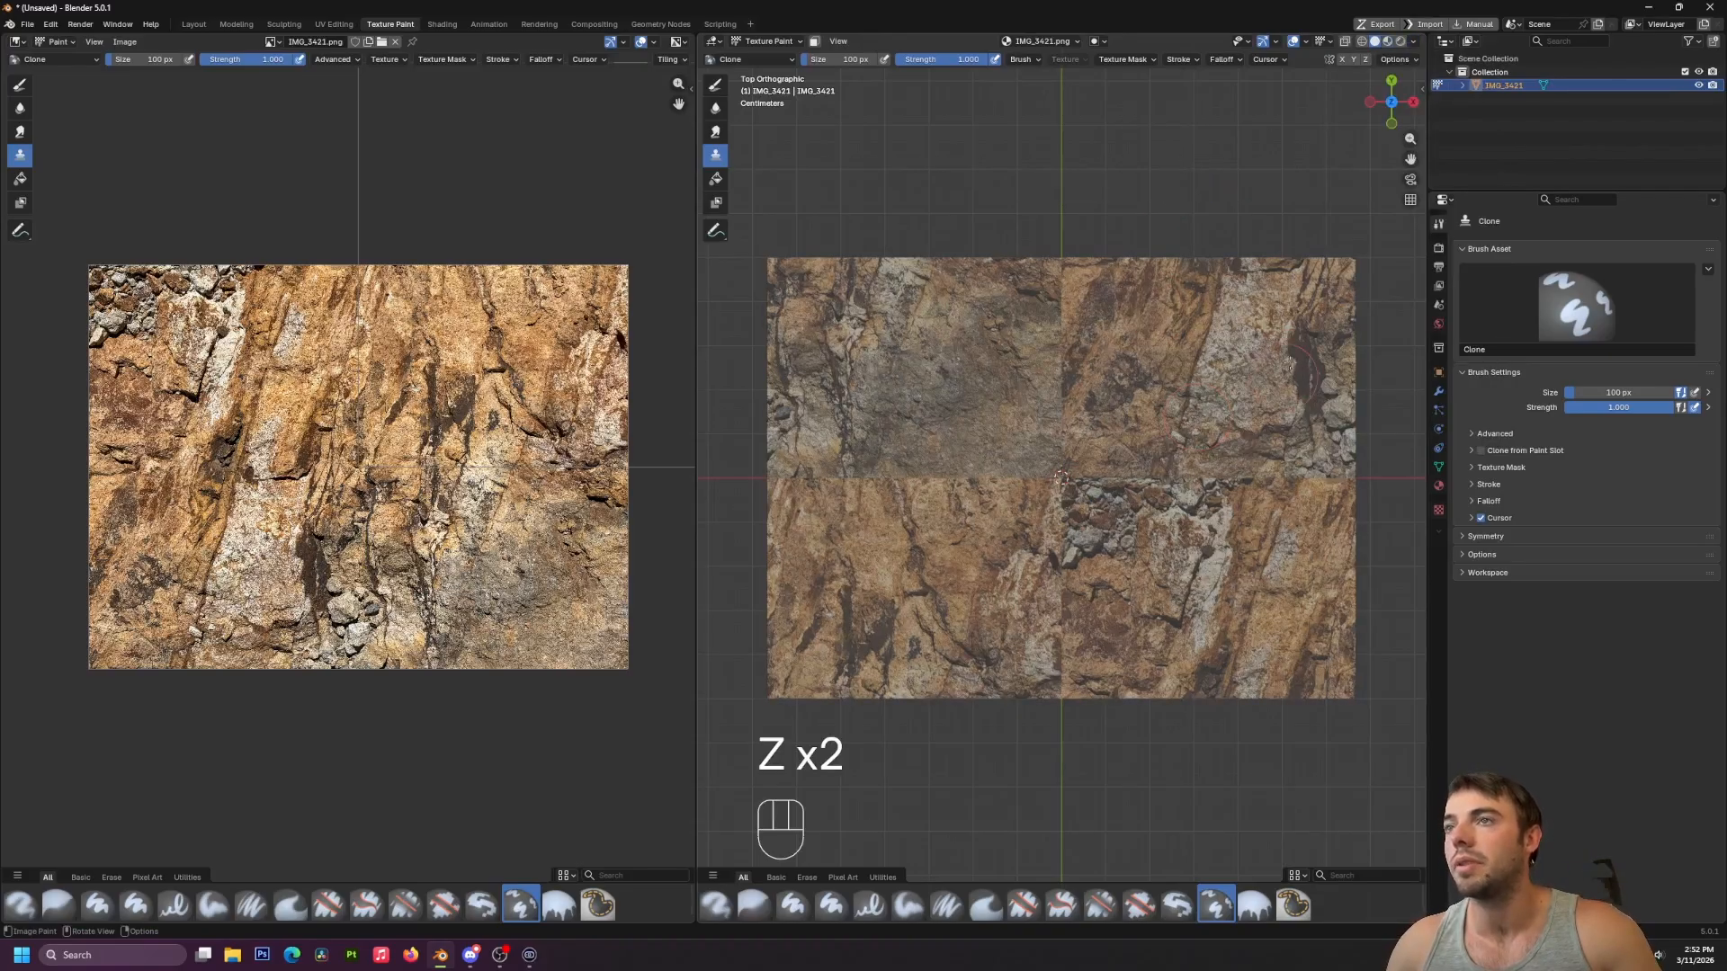
Set the clone source on the pale rock in the plane's lower-right quarter and clone it over the seam crossing at the centre.
right_click(1158, 402)
shift+right_click(1218, 423)
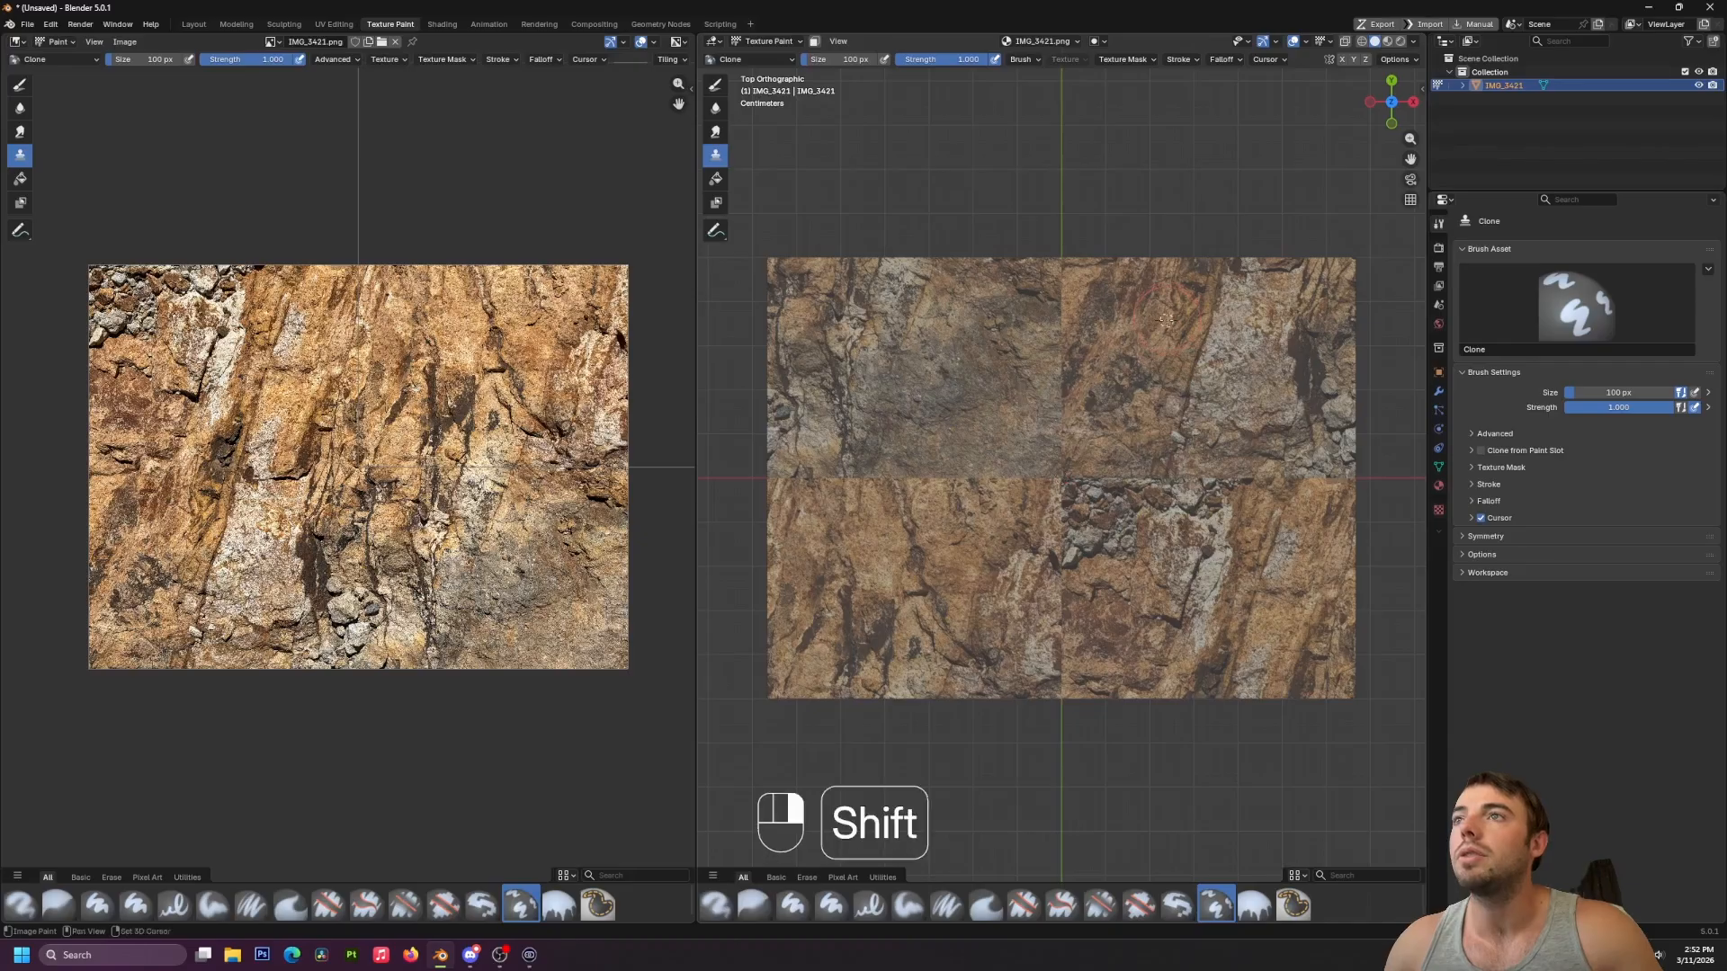
shift+right_click(1164, 329)
shift+right_click(1164, 337)
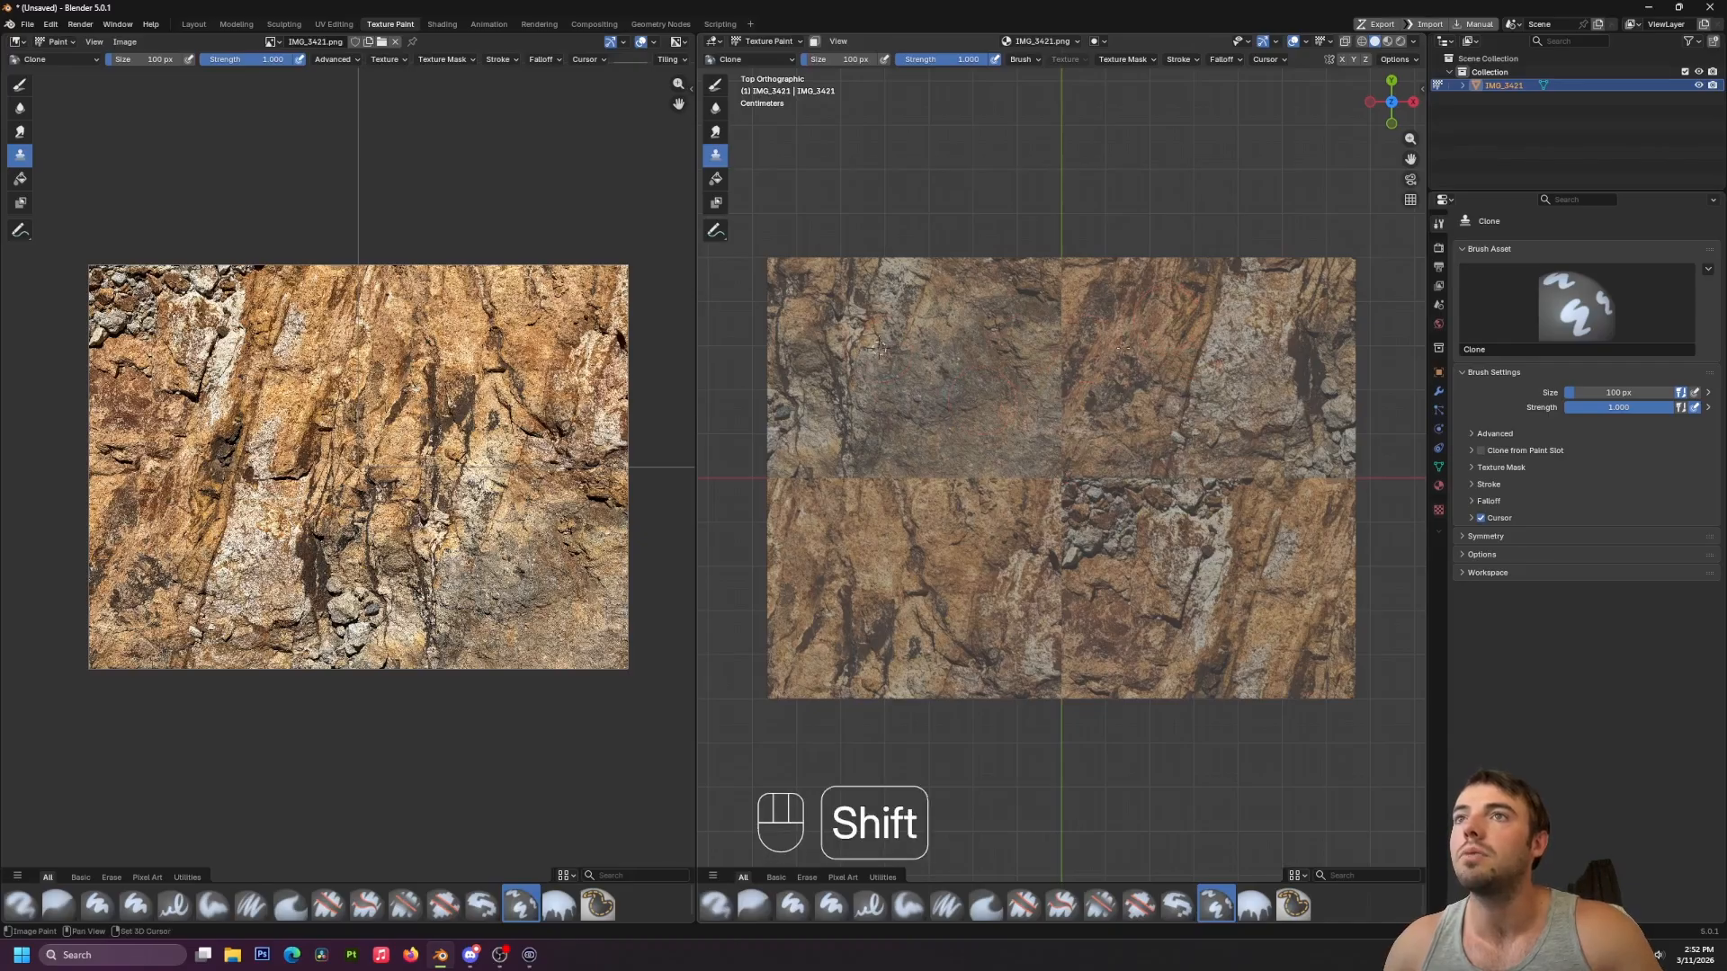
shift+right_click(1163, 345)
shift+right_click(1263, 402)
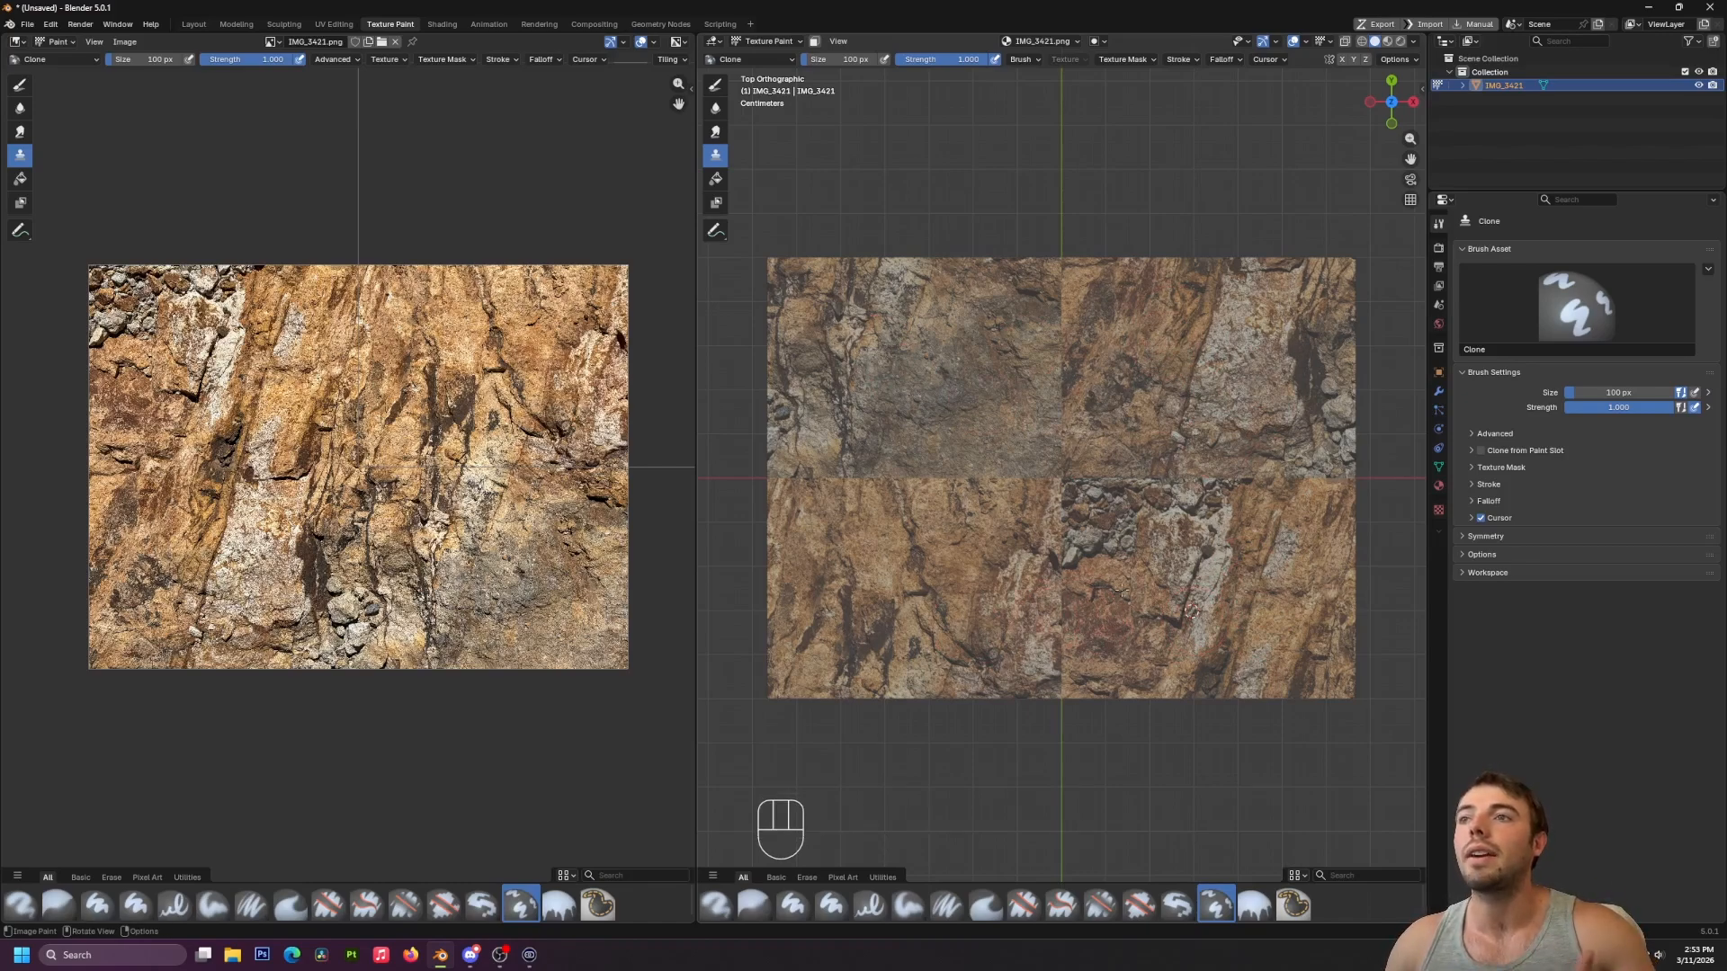
click(1060, 479)
drag(1060, 479, 1059, 488)
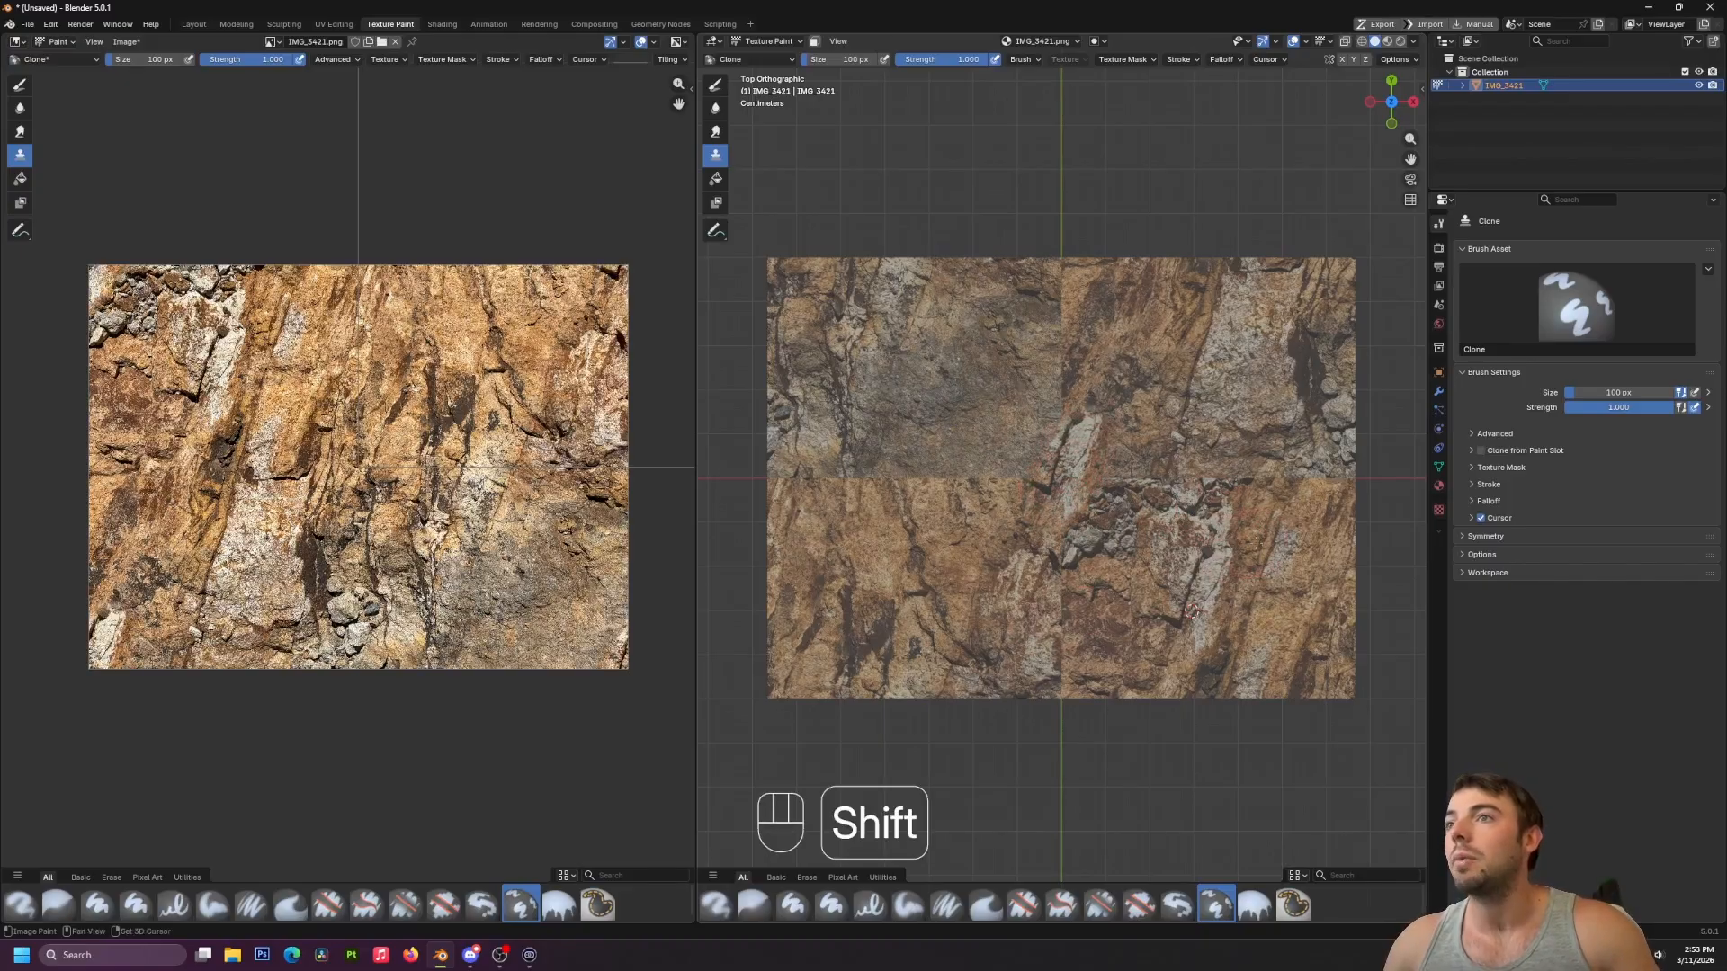
Clone rock from the plane's lower-right quarter over the right half of the horizontal seam and the dark rocks just right of centre.
shift+right_click(1259, 542)
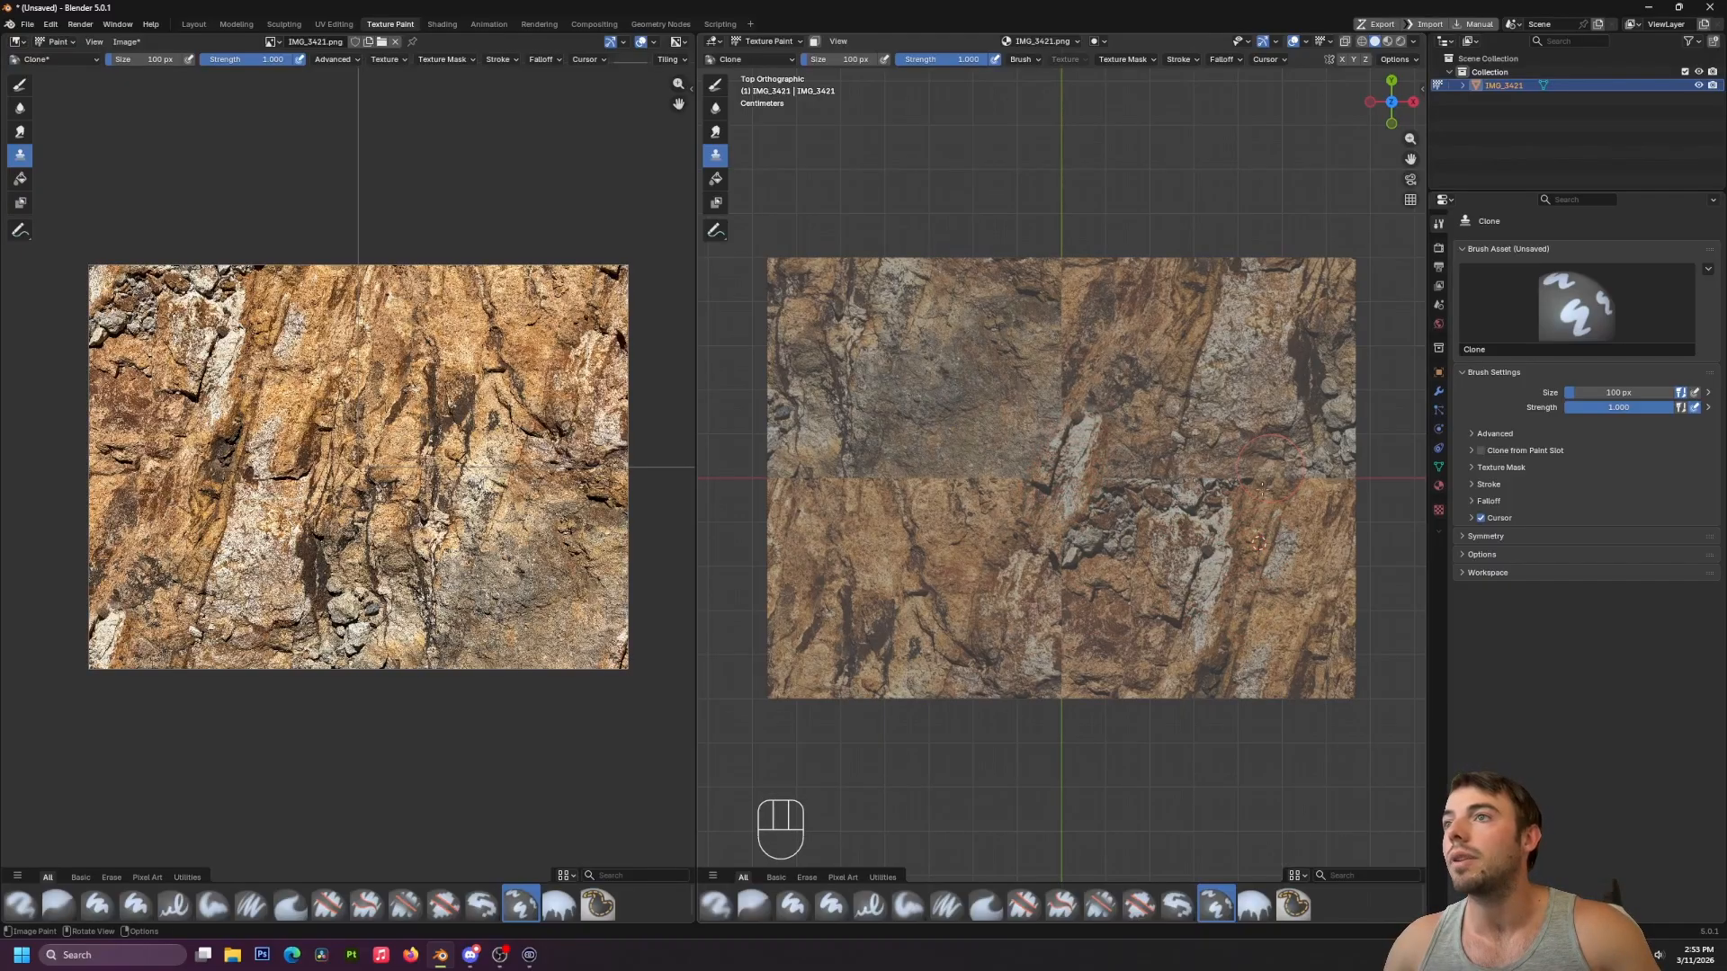
shift+right_click(1282, 634)
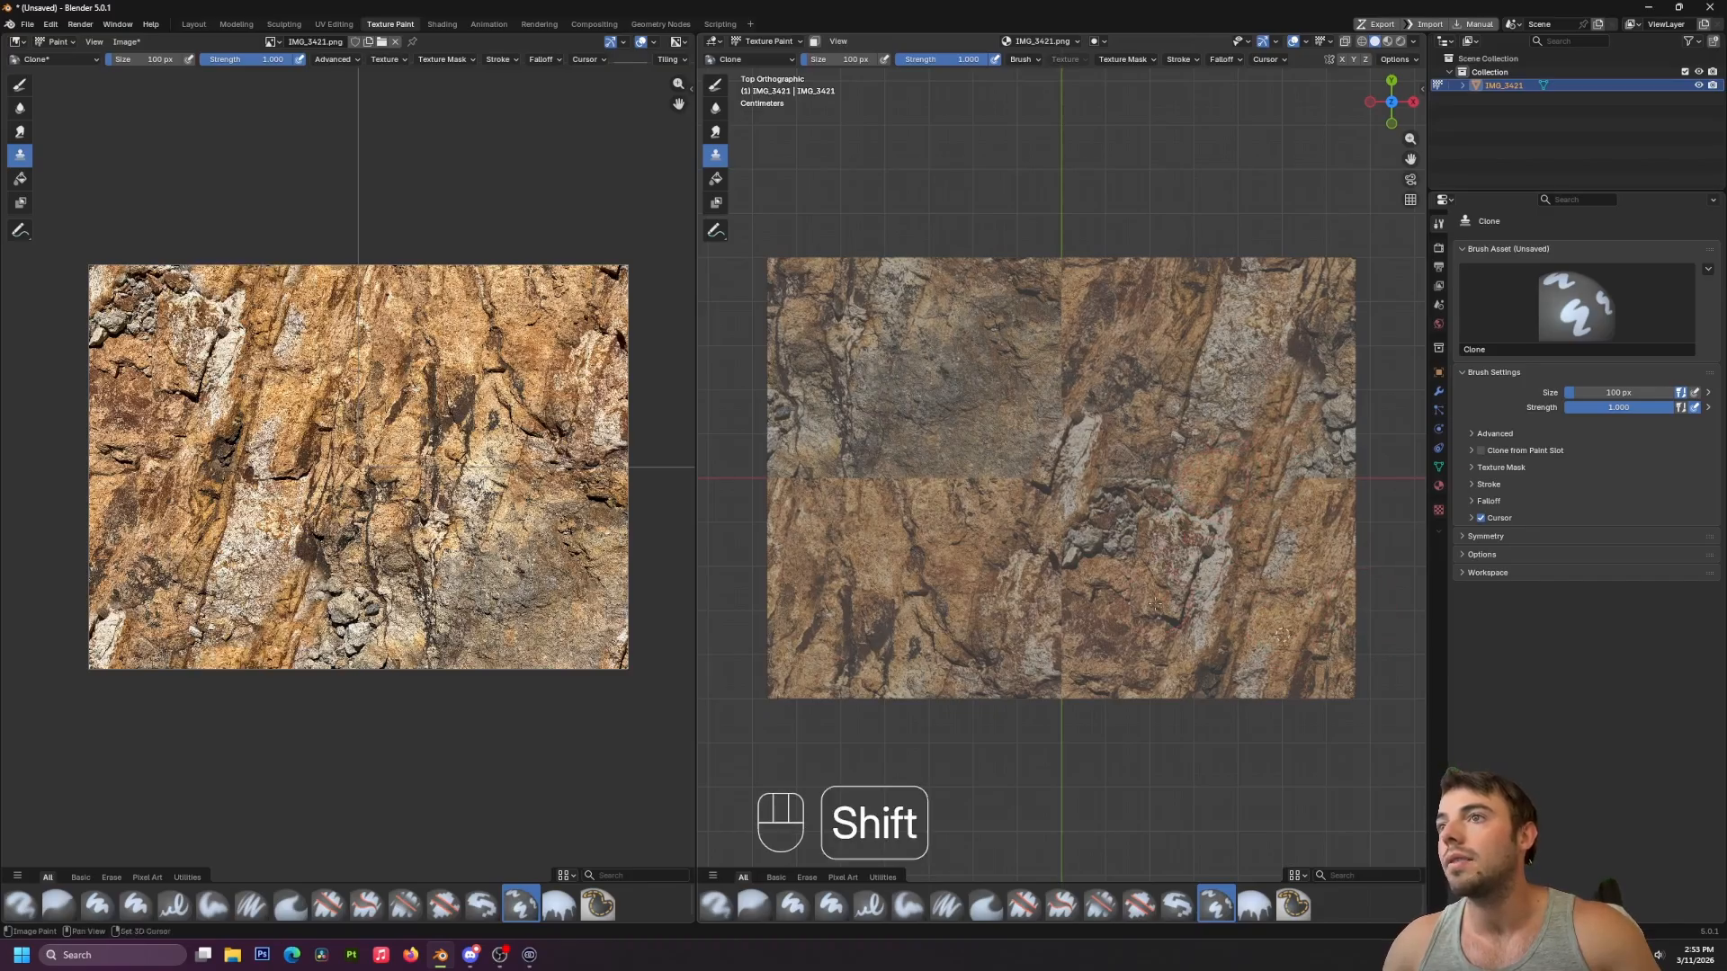
shift+right_click(1143, 645)
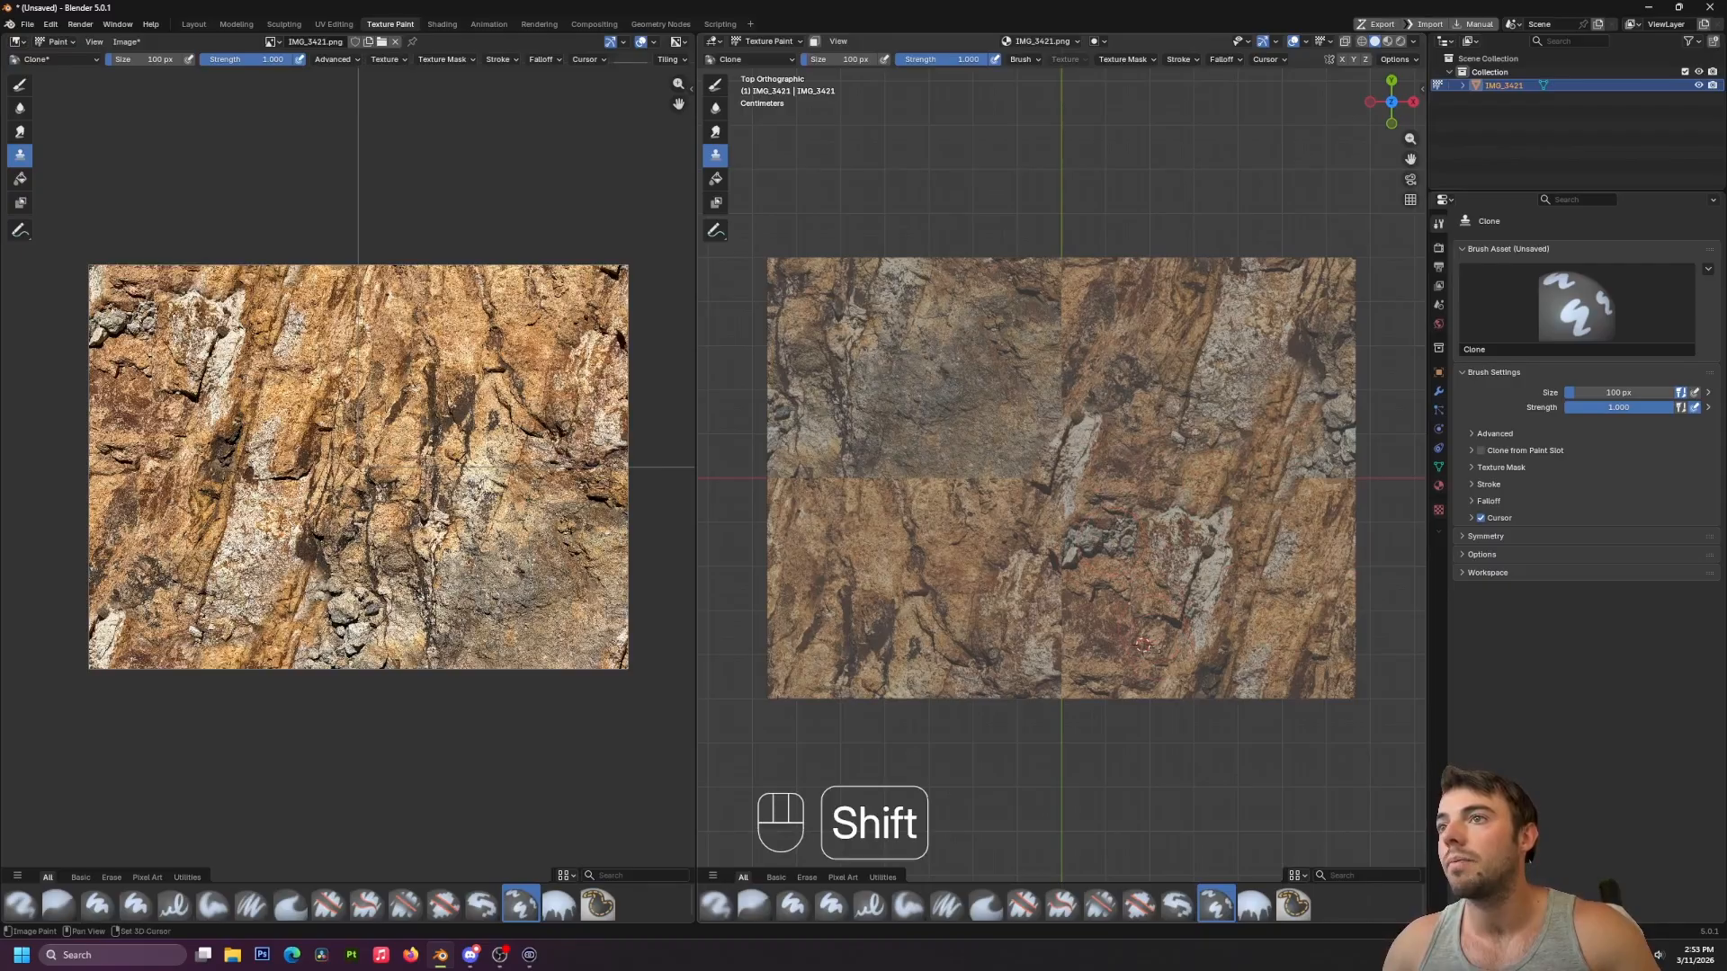
shift+right_click(1216, 591)
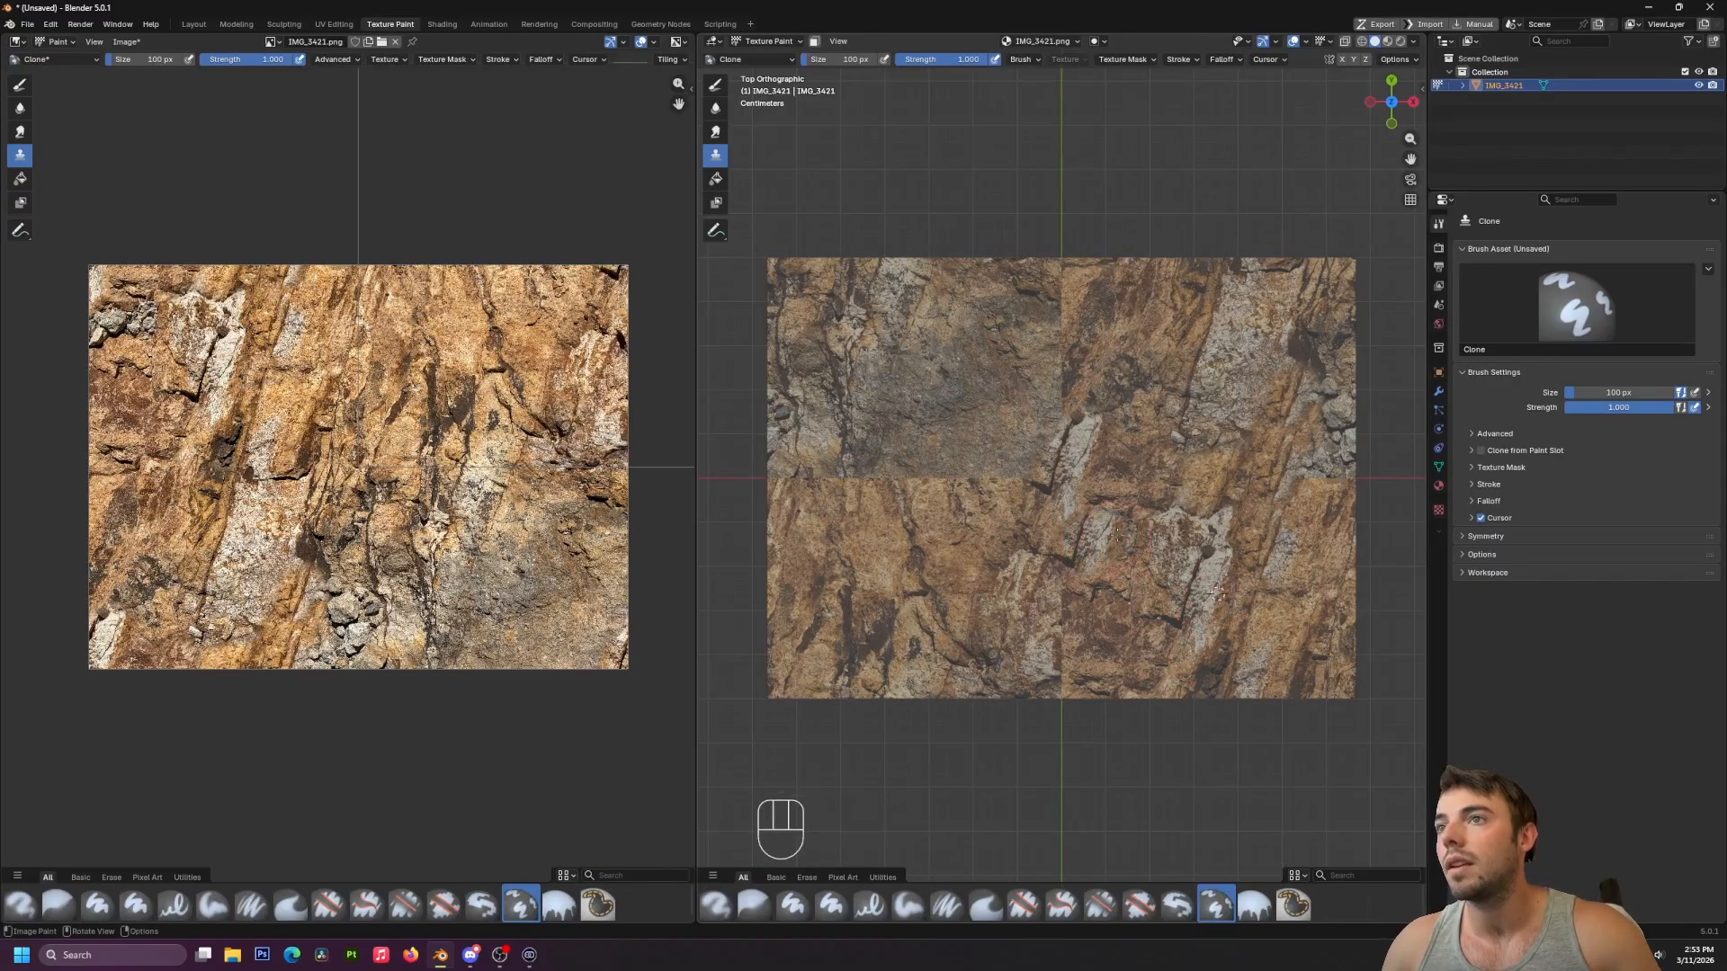
Clone brown rock from the plane's lower-left quarter over the left half of the horizontal seam.
shift+right_click(943, 605)
mouse_move(1014, 481)
mouse_down()
mouse_move(1000, 464)
mouse_move(871, 477)
mouse_up()
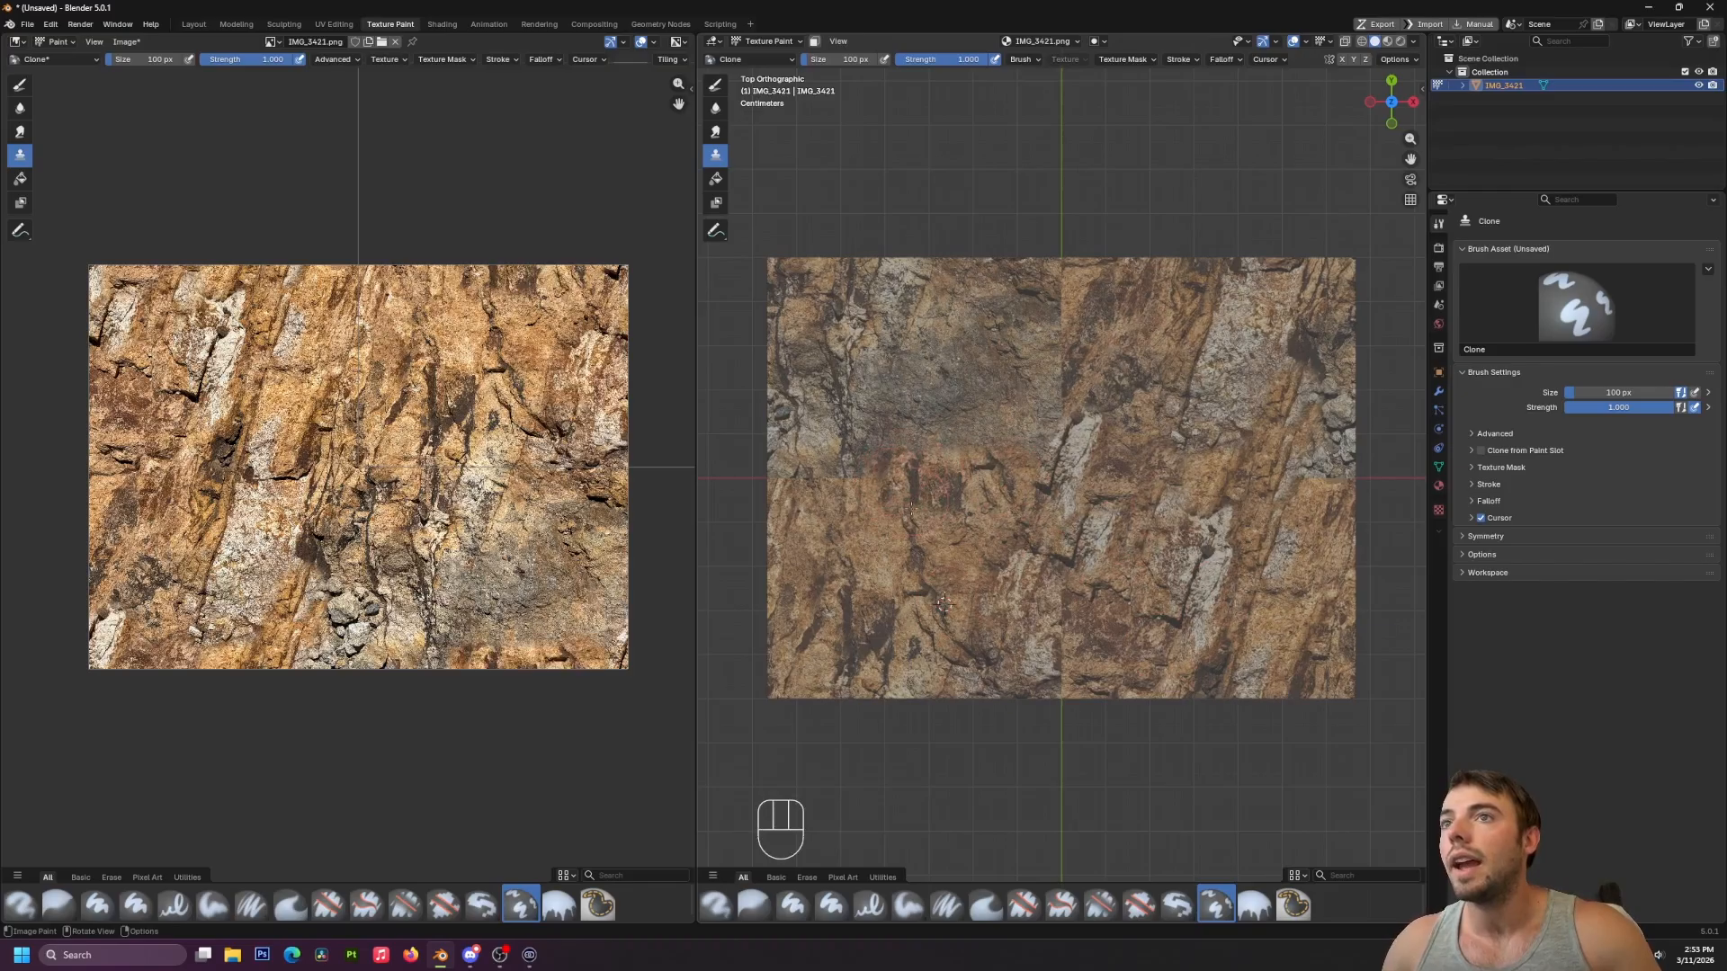
shift+right_click(1000, 611)
drag(850, 479, 760, 481)
shift+right_click(871, 585)
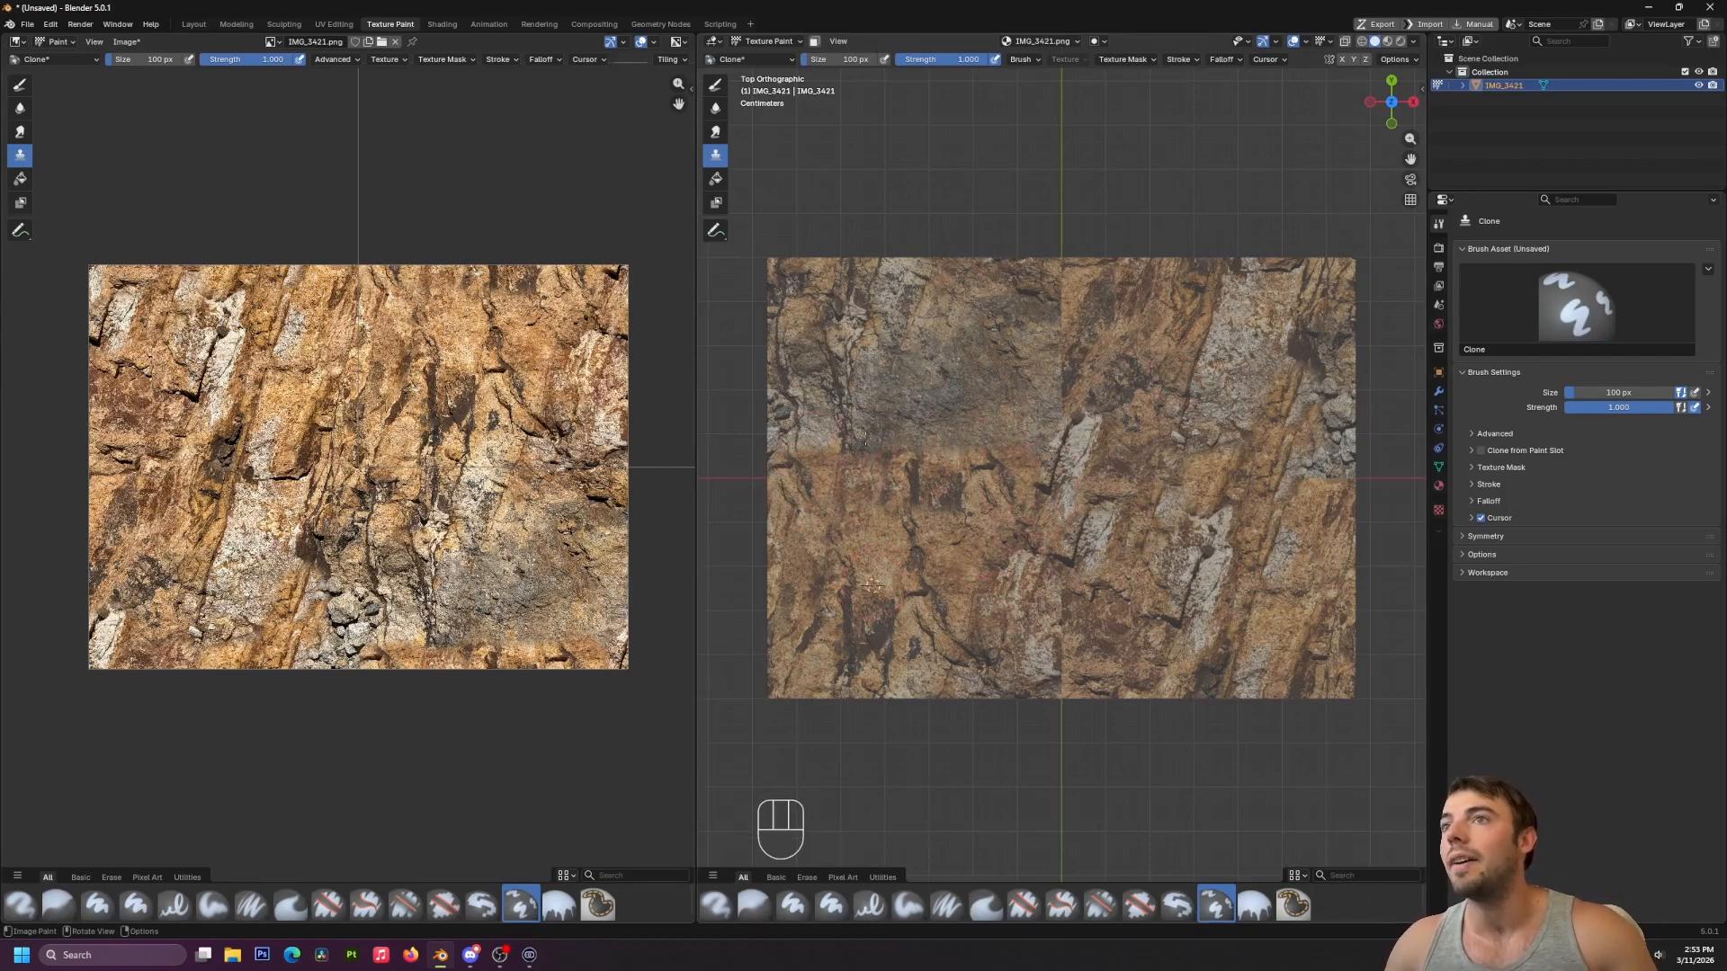
Clone brown rock from the lower-left quarter over the upper half of the vertical seam and the grey patch in the upper-left quarter.
shift+right_click(935, 576)
drag(1055, 371, 1059, 294)
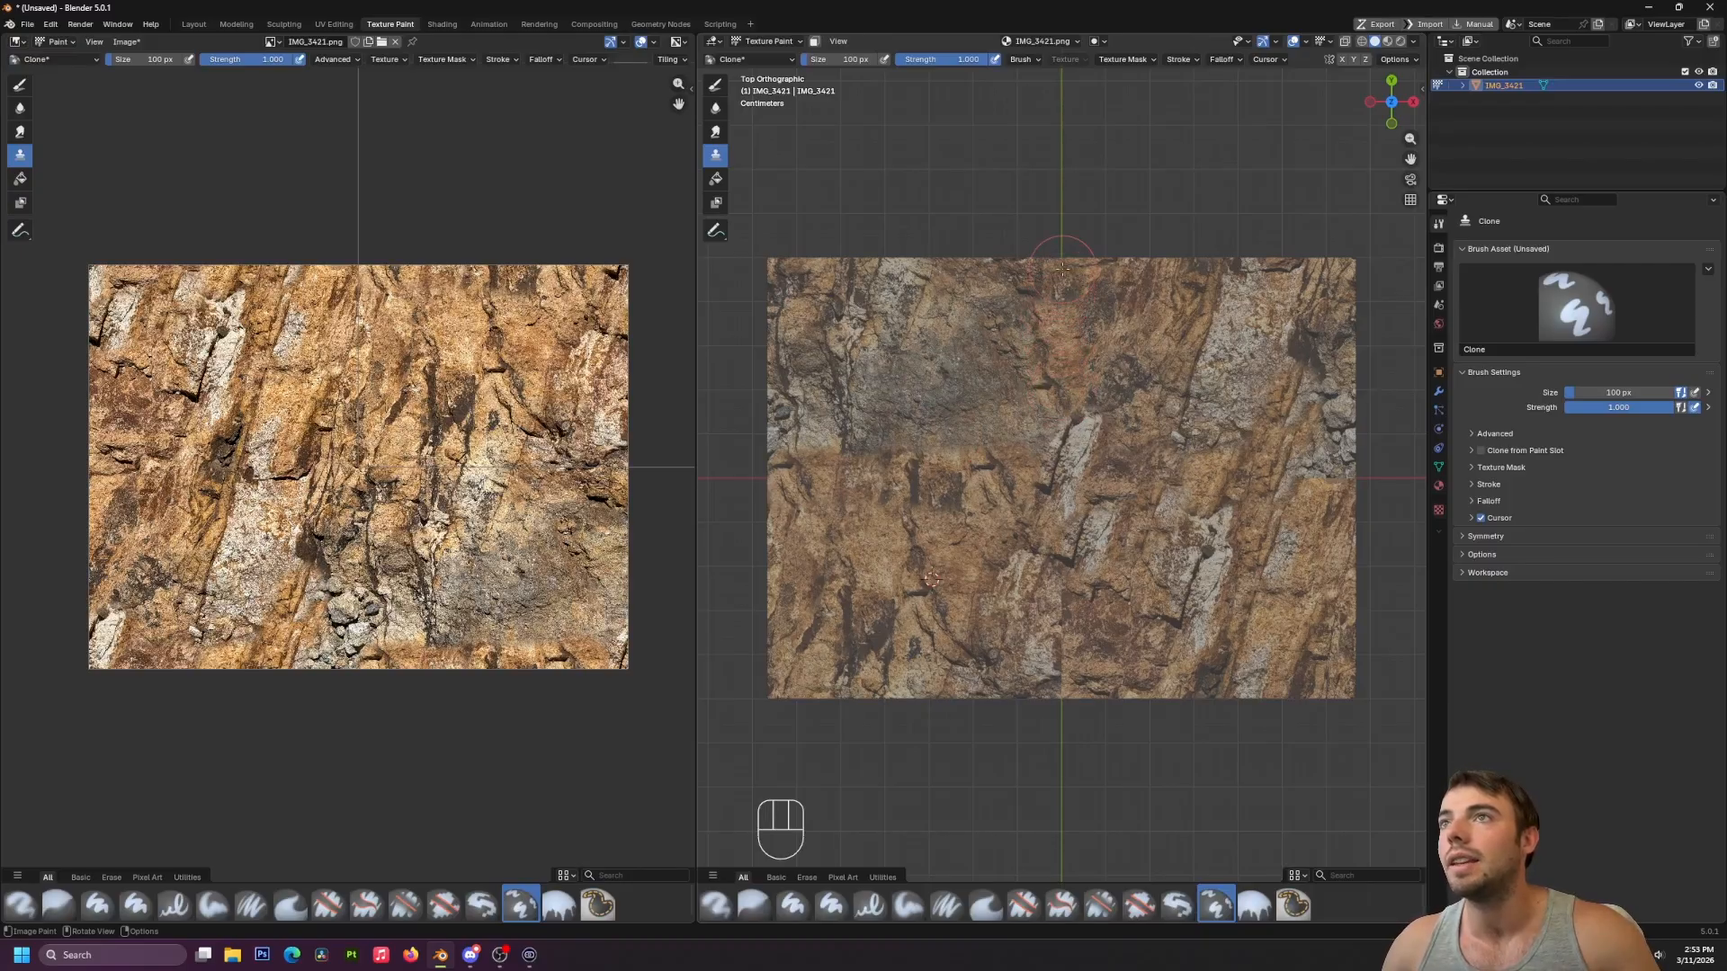
shift+right_click(887, 551)
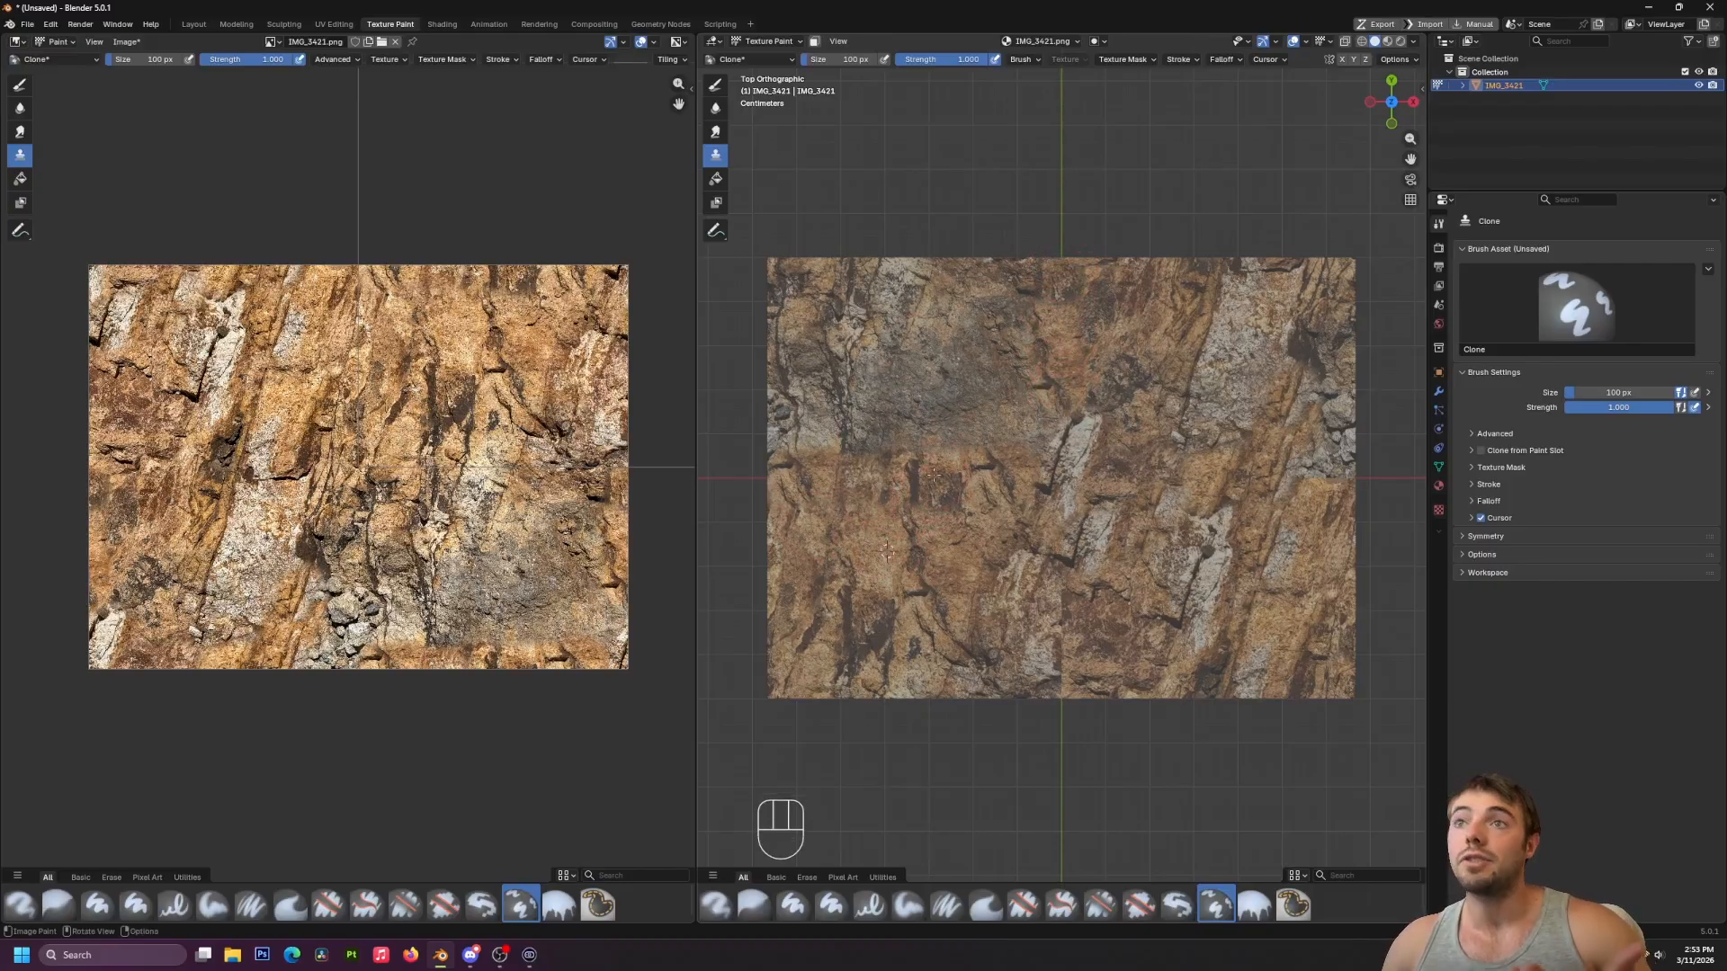
mouse_move(936, 472)
mouse_down()
mouse_move(951, 416)
mouse_move(1001, 415)
mouse_move(1018, 378)
mouse_move(987, 348)
mouse_up()
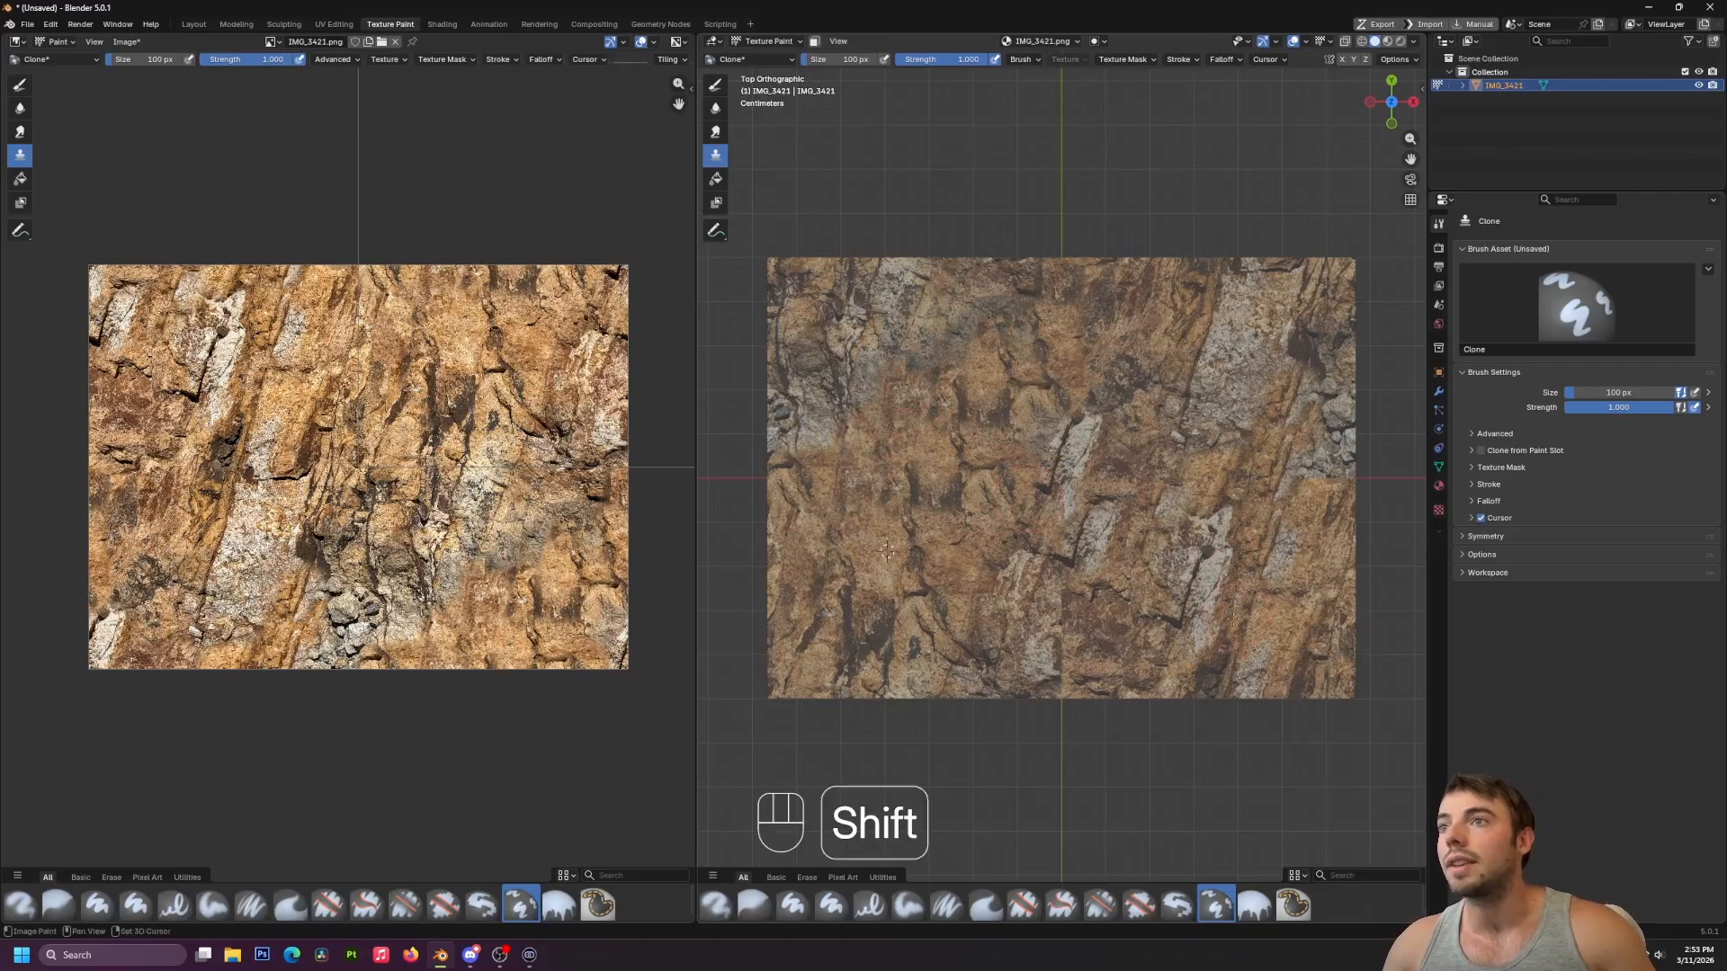
Clone rock from the lower-right quarter over the lower half of the vertical seam and the plane's right edge.
shift+right_click(1223, 621)
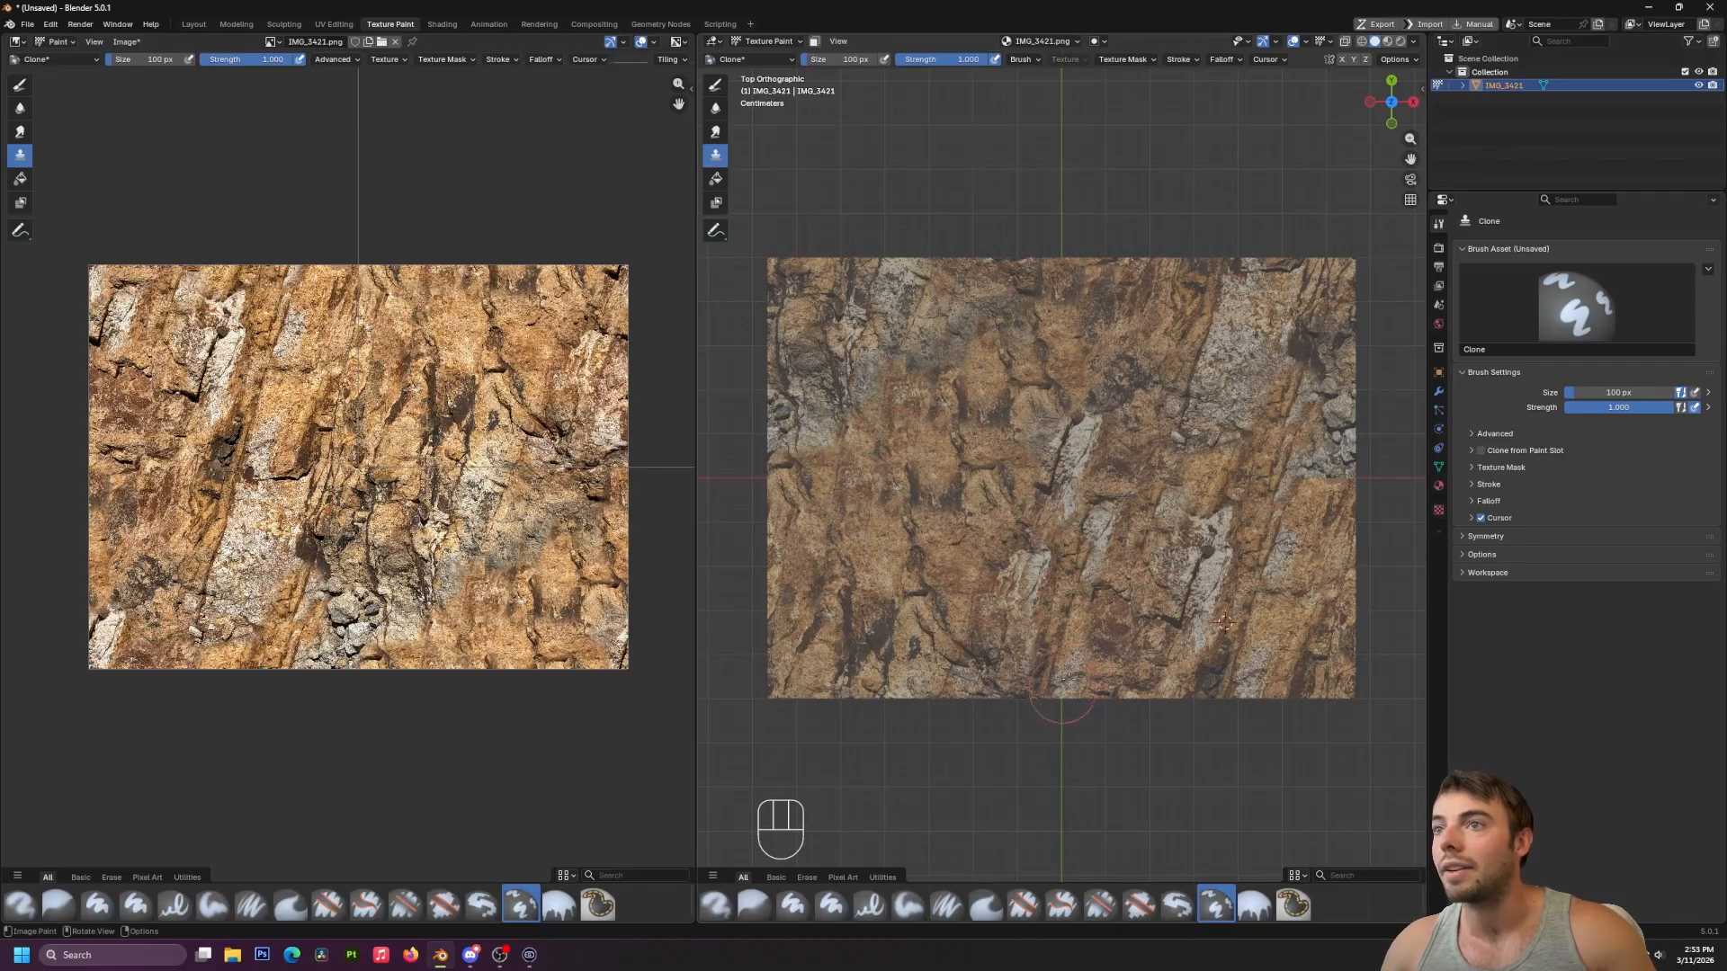
shift+right_click(1147, 594)
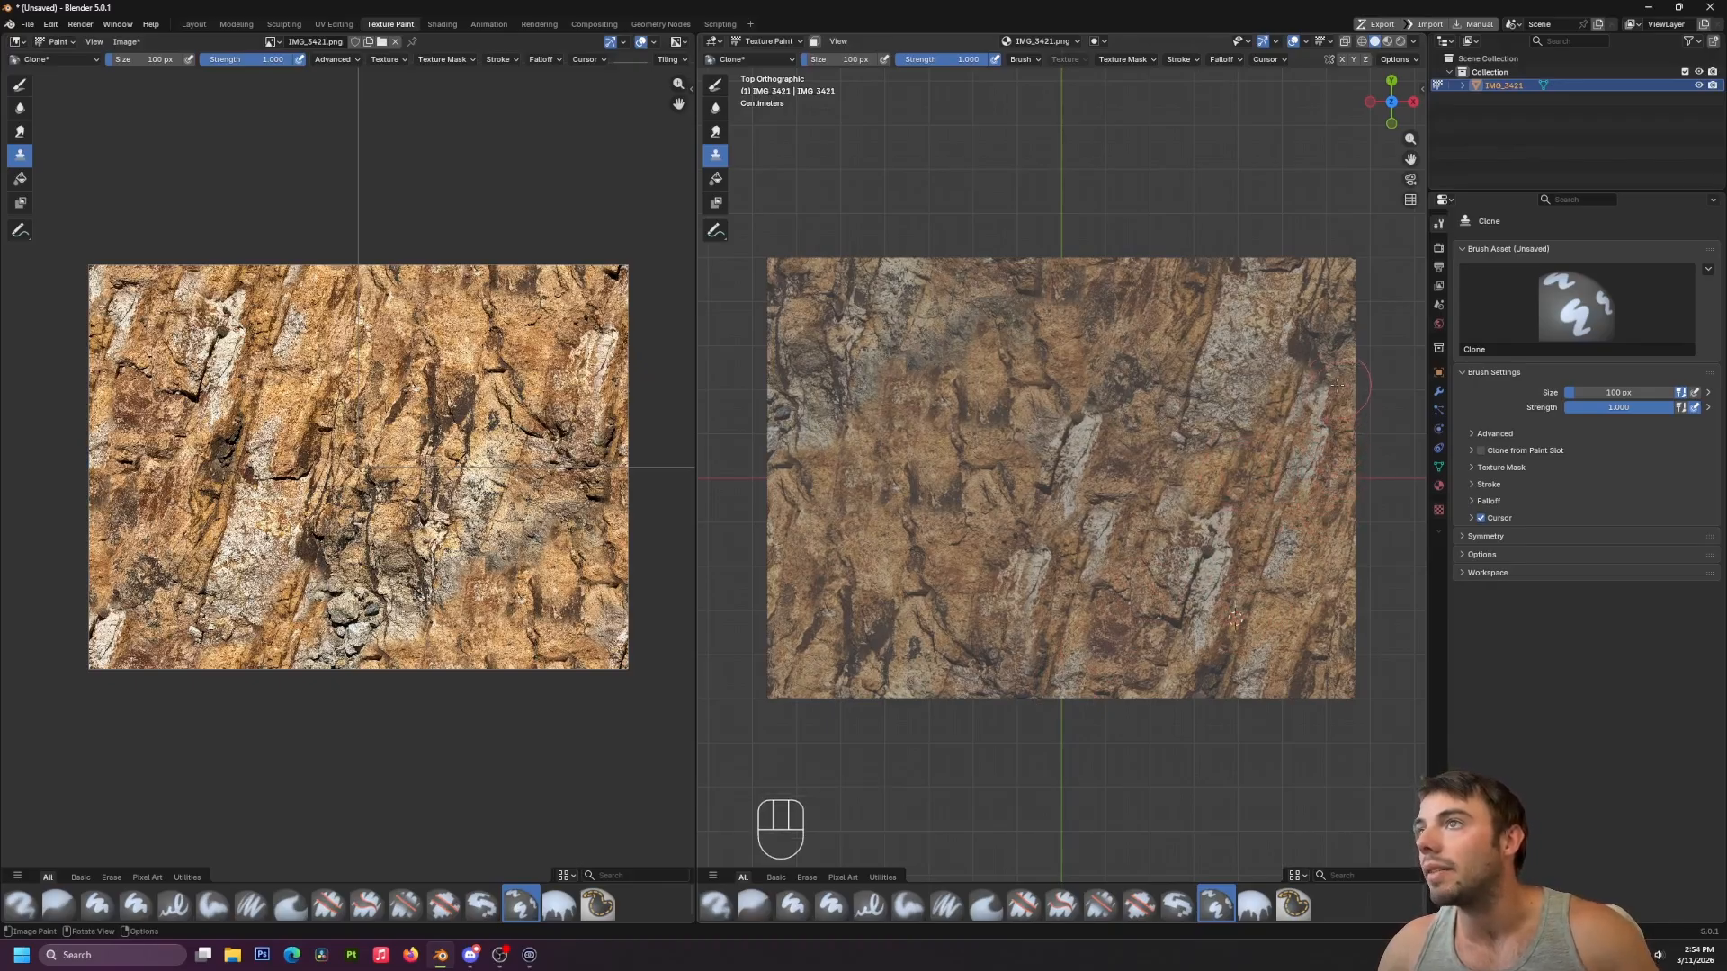
Clone brown rock over the remaining band near the plane's left-centre edge, undoing the unwanted stroke.
shift+right_drag(1236, 619, 899, 546)
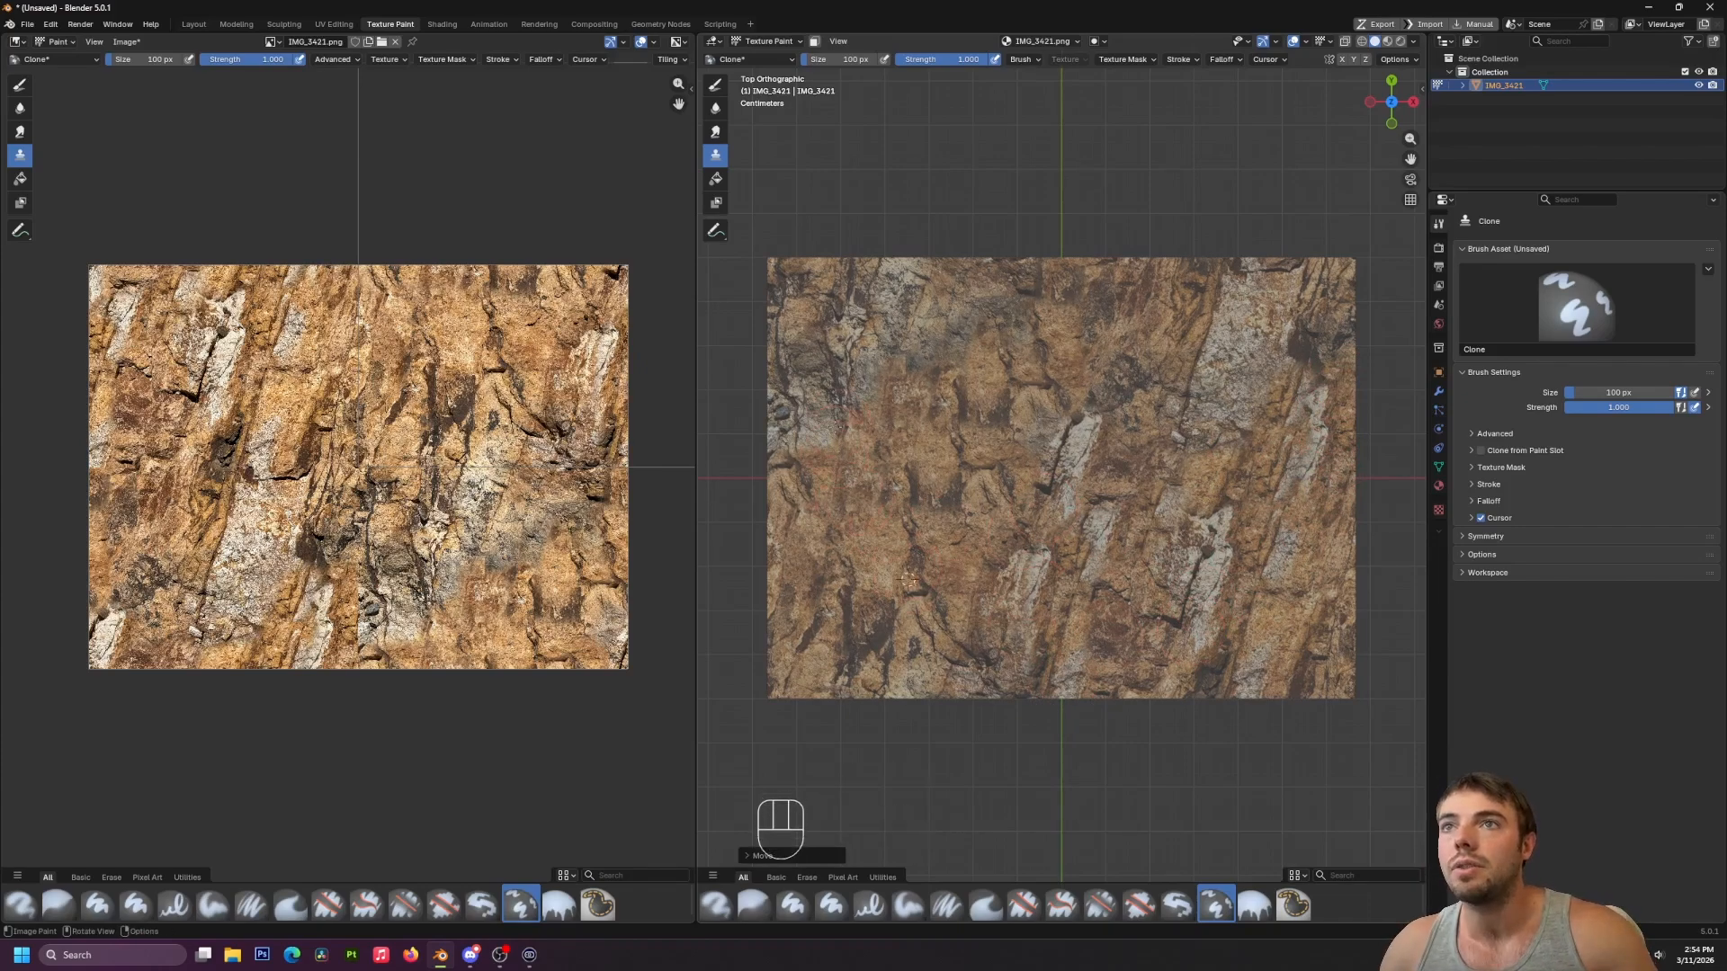
drag(837, 417, 831, 443)
key(ctrl+z)
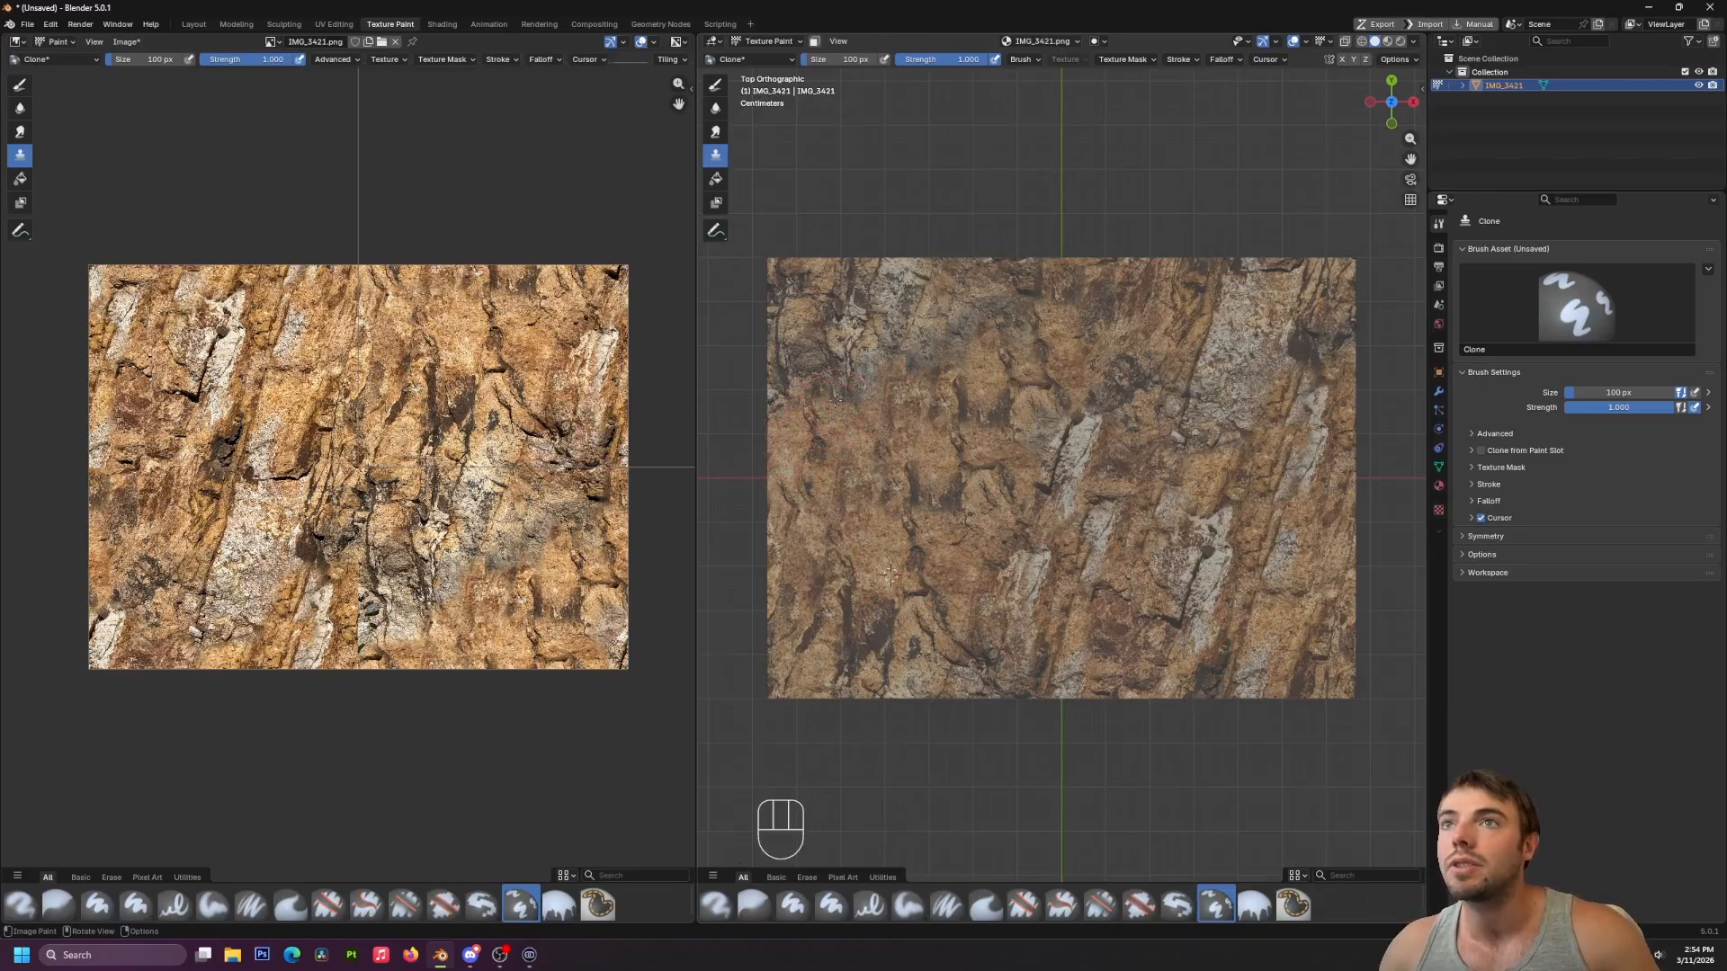
key(shift)
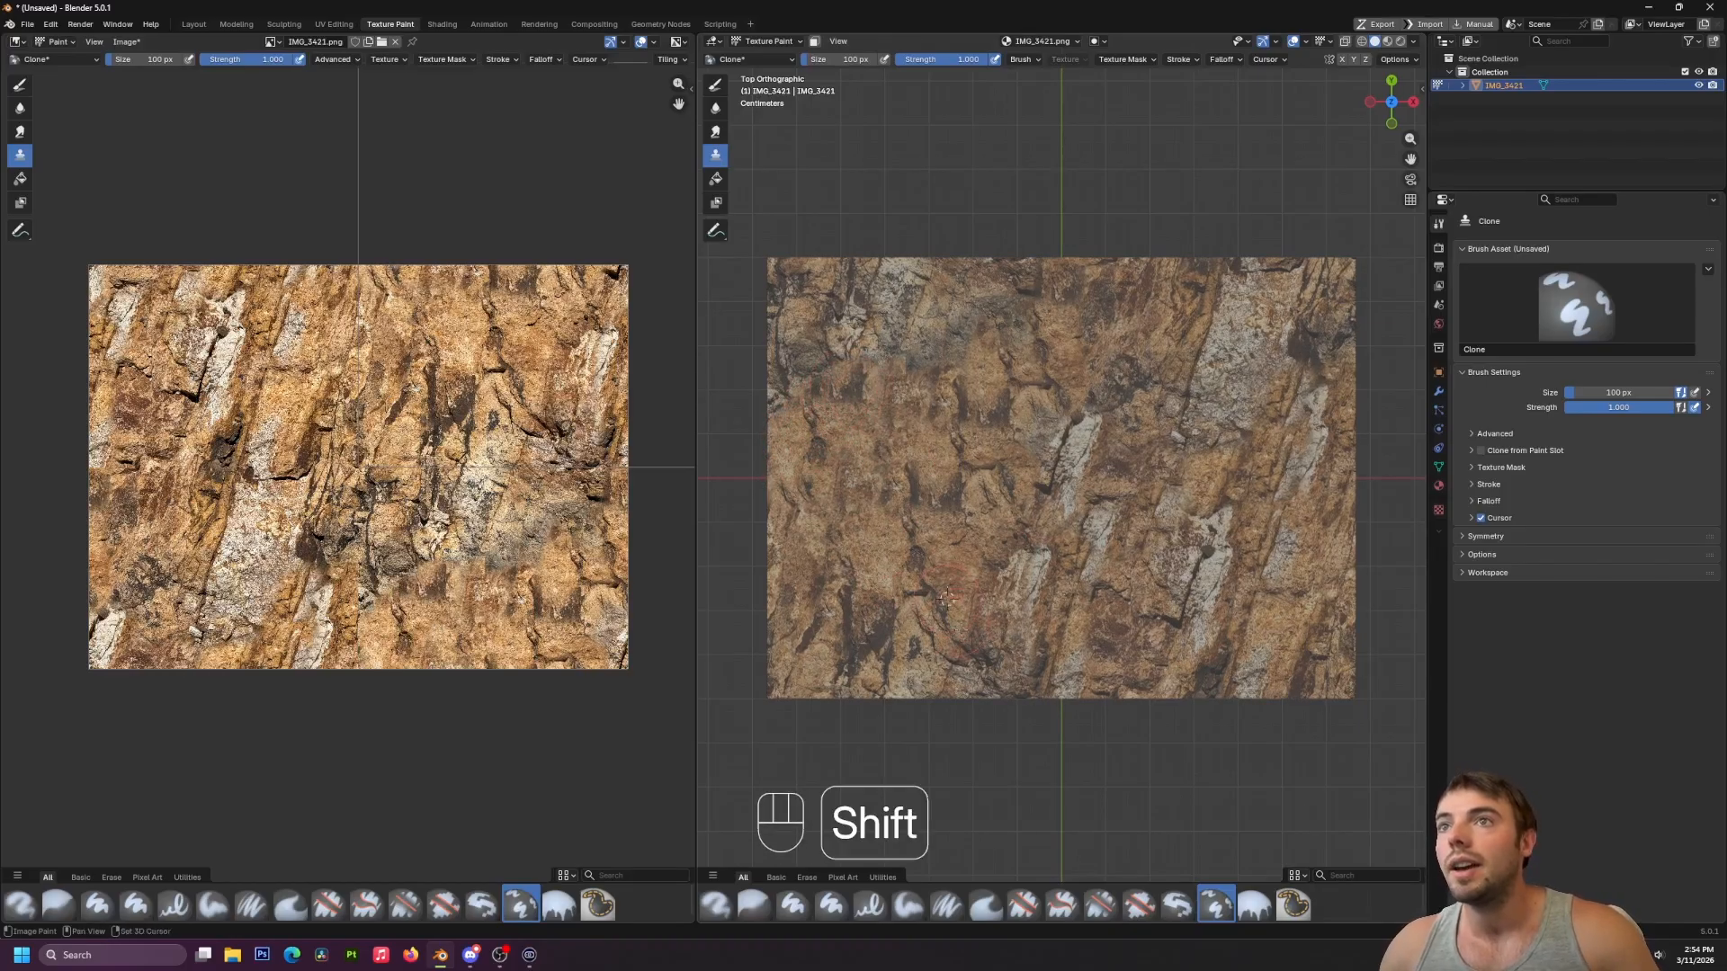
Clone pale rock streaks onto the brown area left of centre and the top of the vertical seam, undoing the last unwanted change.
shift+right_click(985, 649)
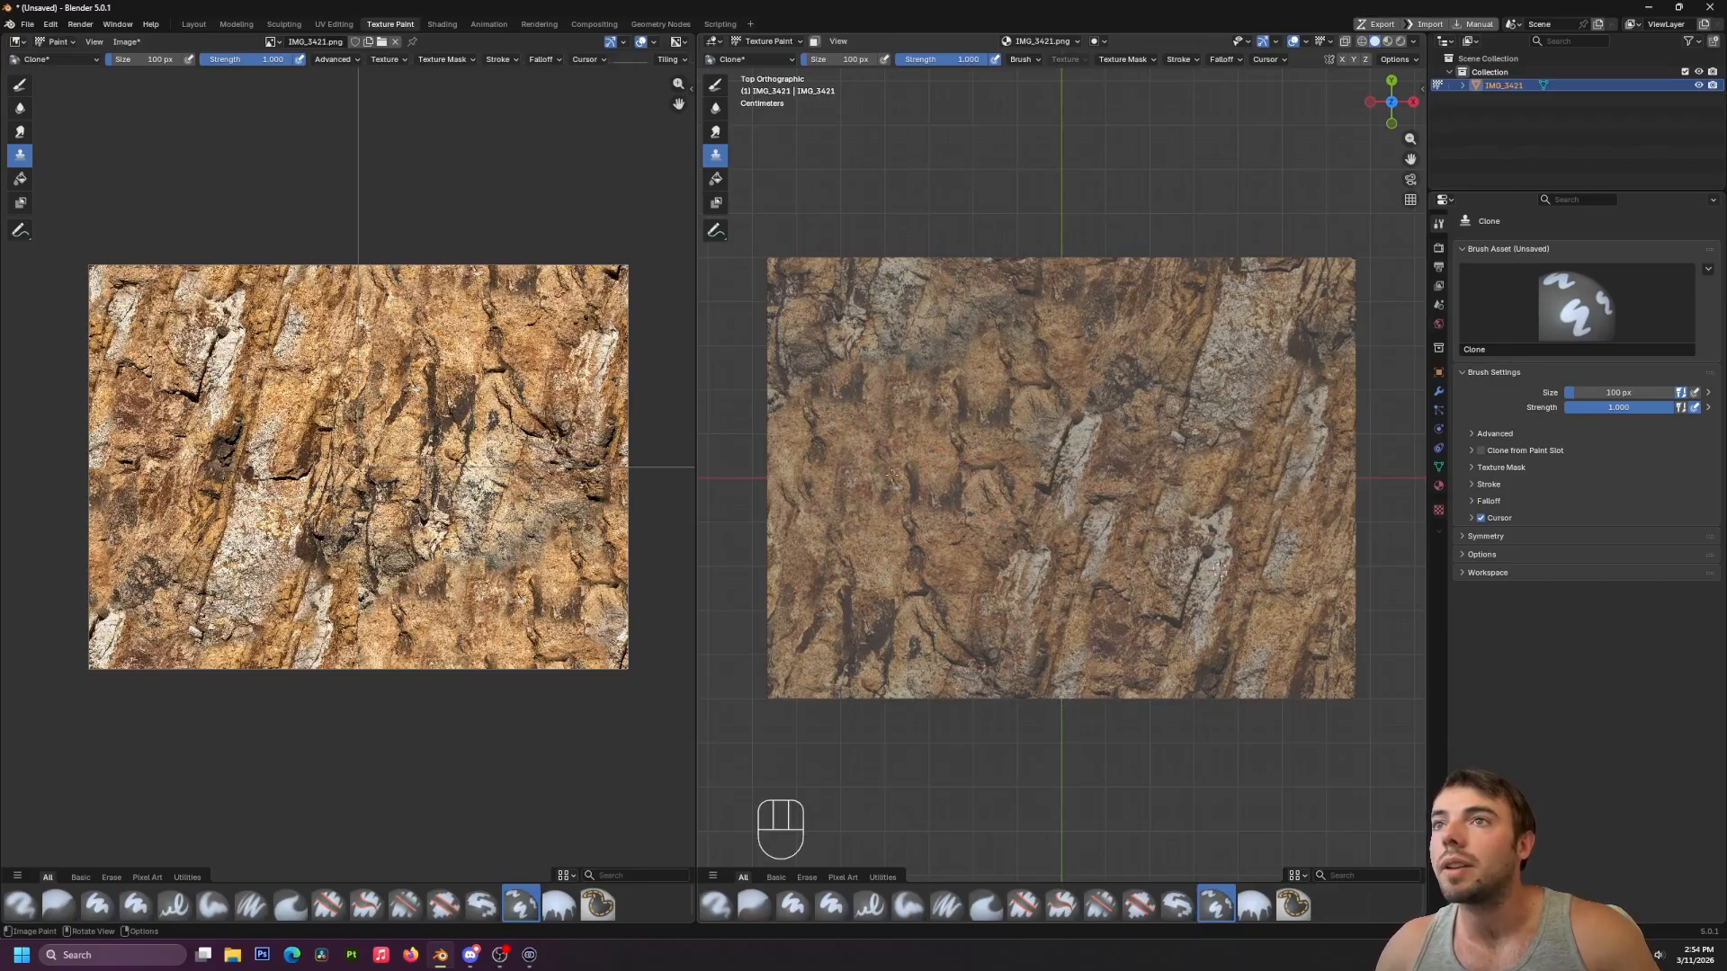
mouse_move(890, 477)
mouse_down()
mouse_move(868, 490)
mouse_move(895, 436)
mouse_move(878, 459)
mouse_up()
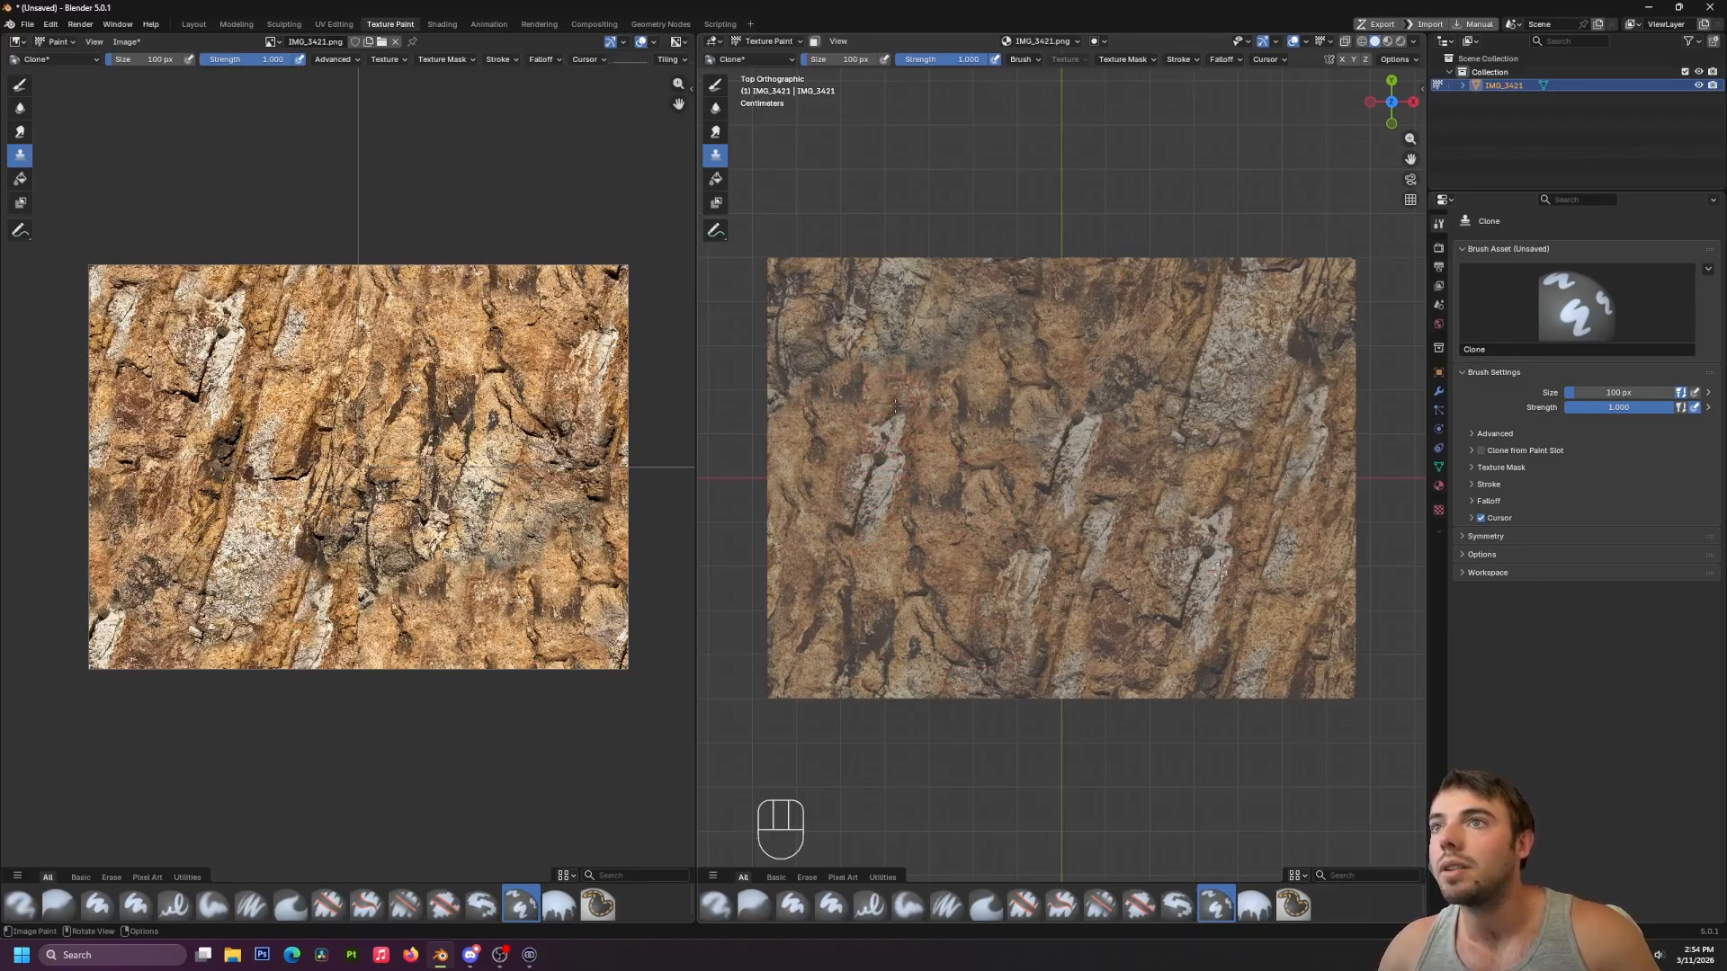
shift+right_click(954, 540)
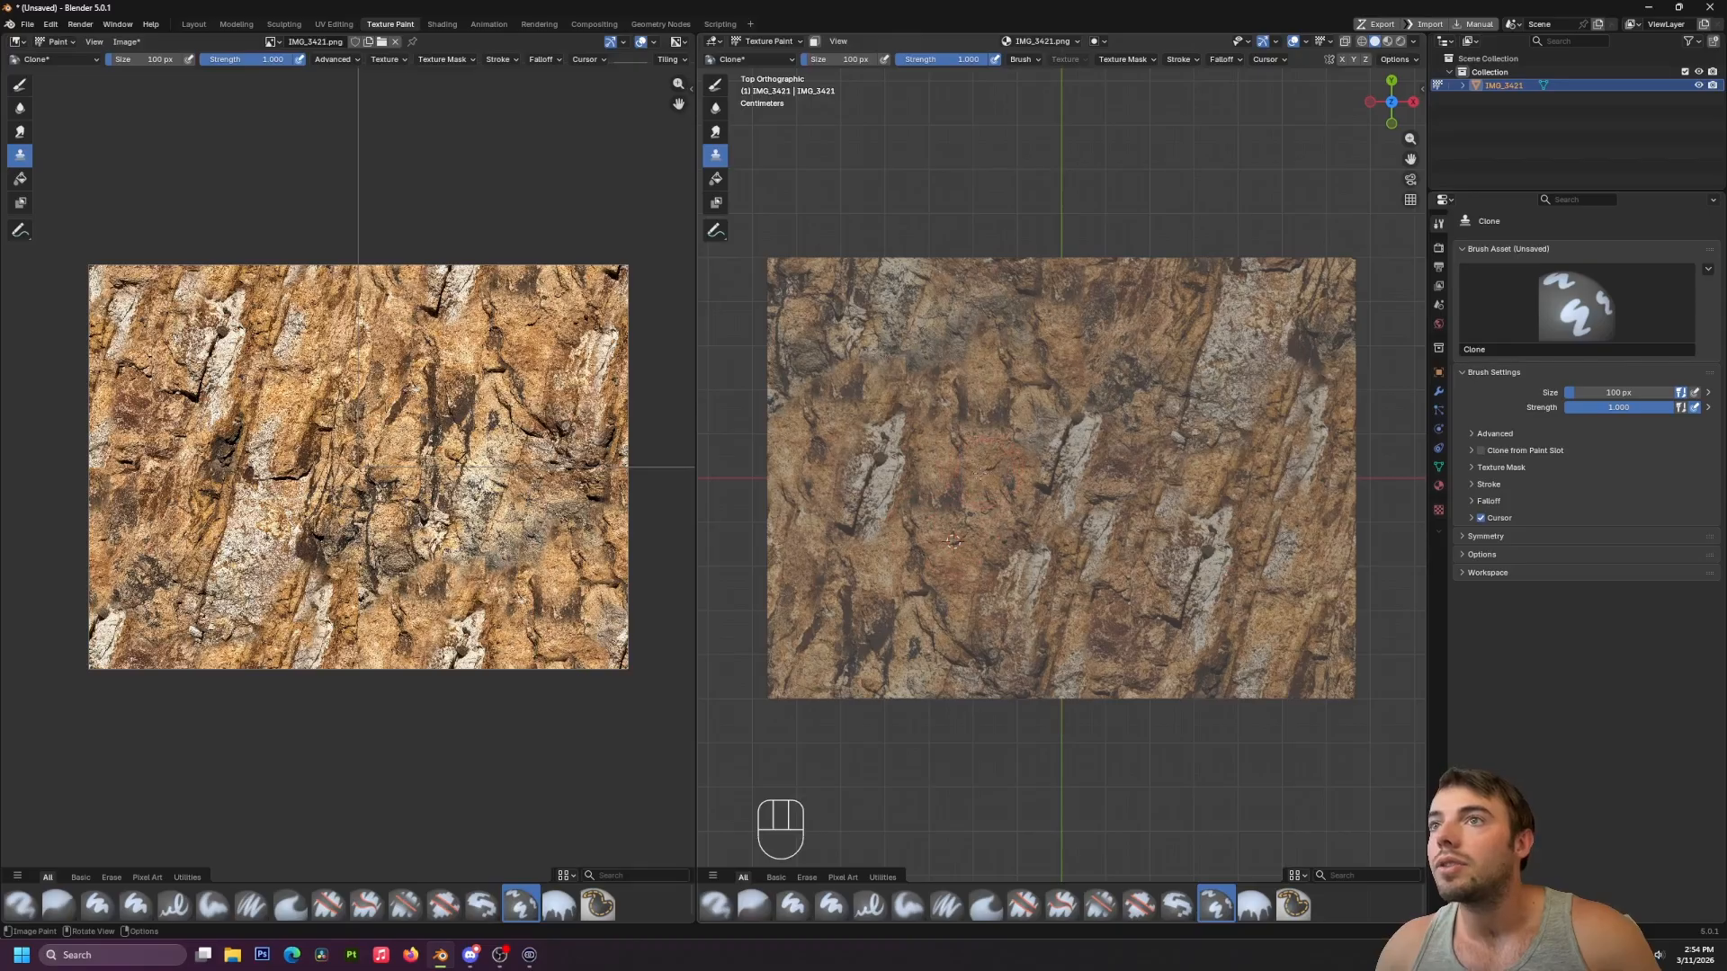
shift+right_click(1216, 587)
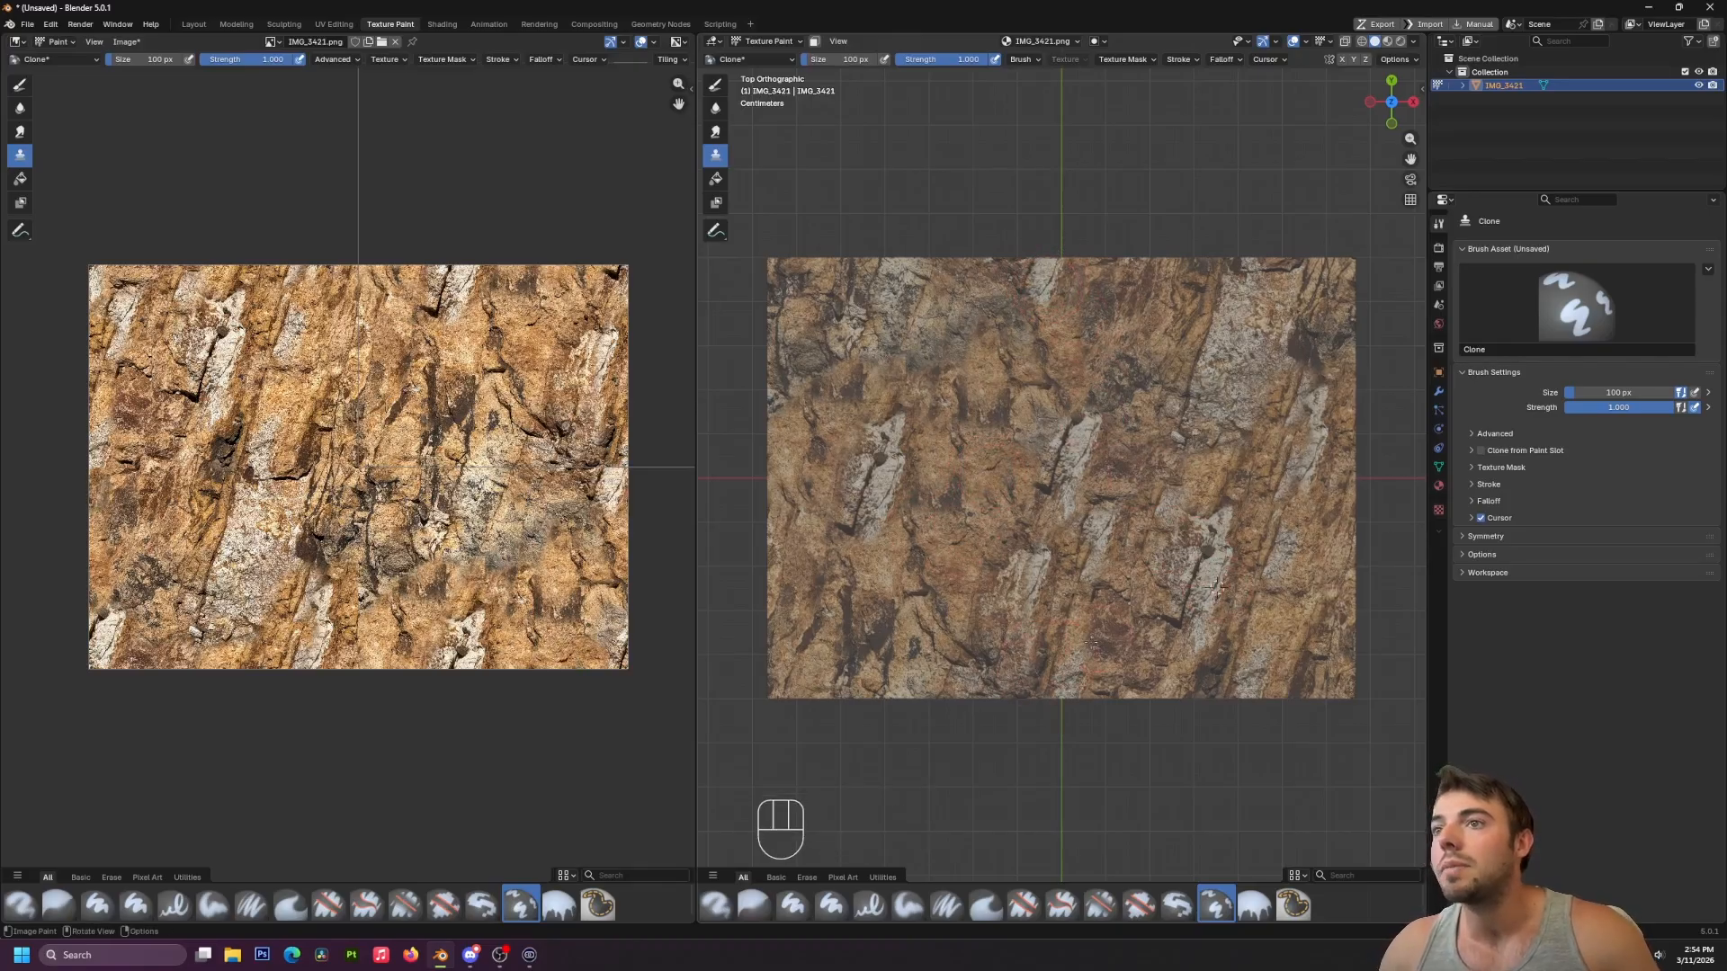
key(ctrl+z)
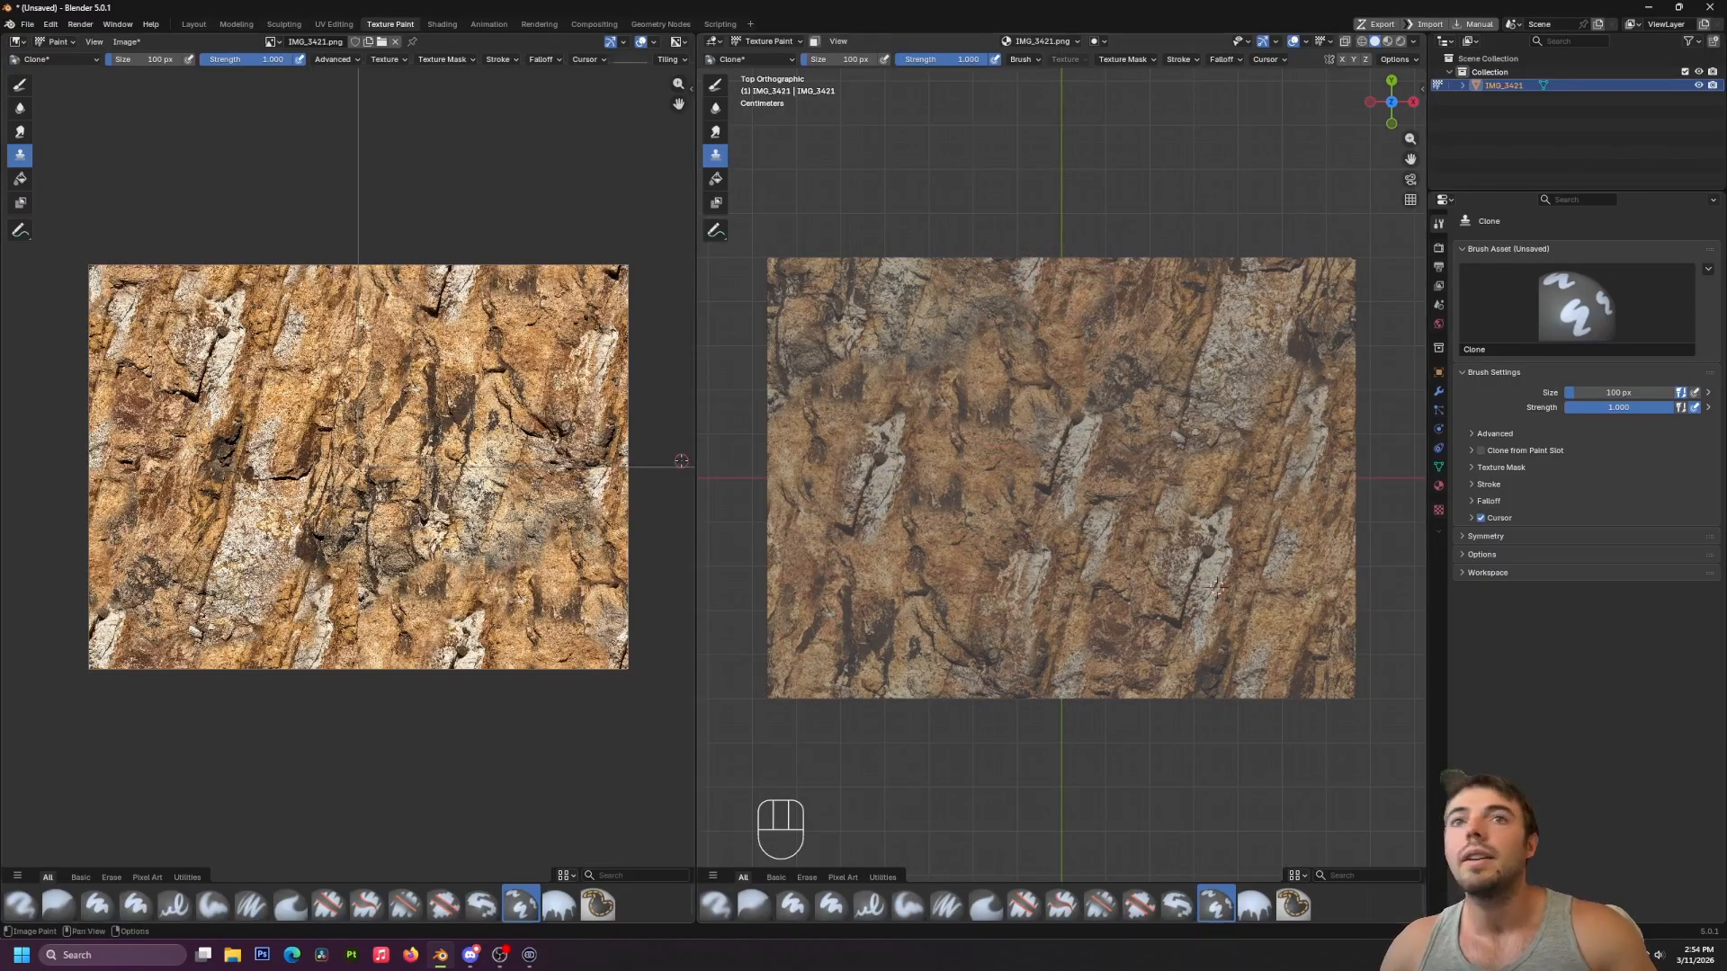
Check the whole plane in Edit Mode and switch to the UV Editing workspace.
key(Tab)
key(a)
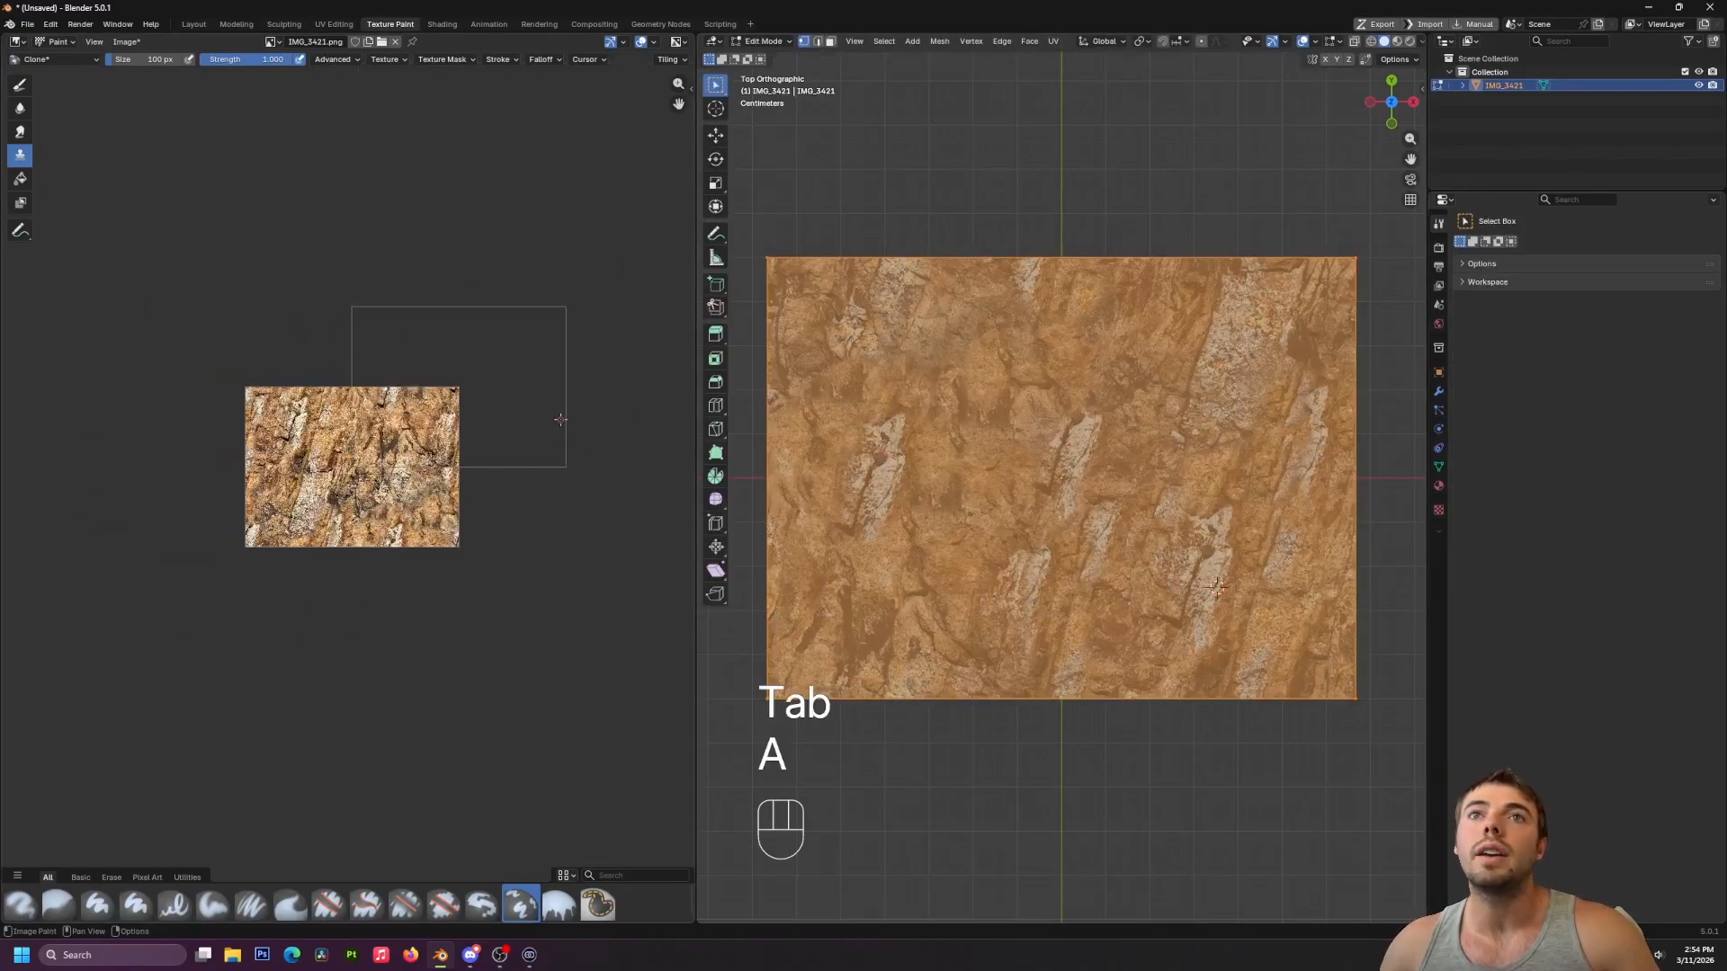
key(Tab)
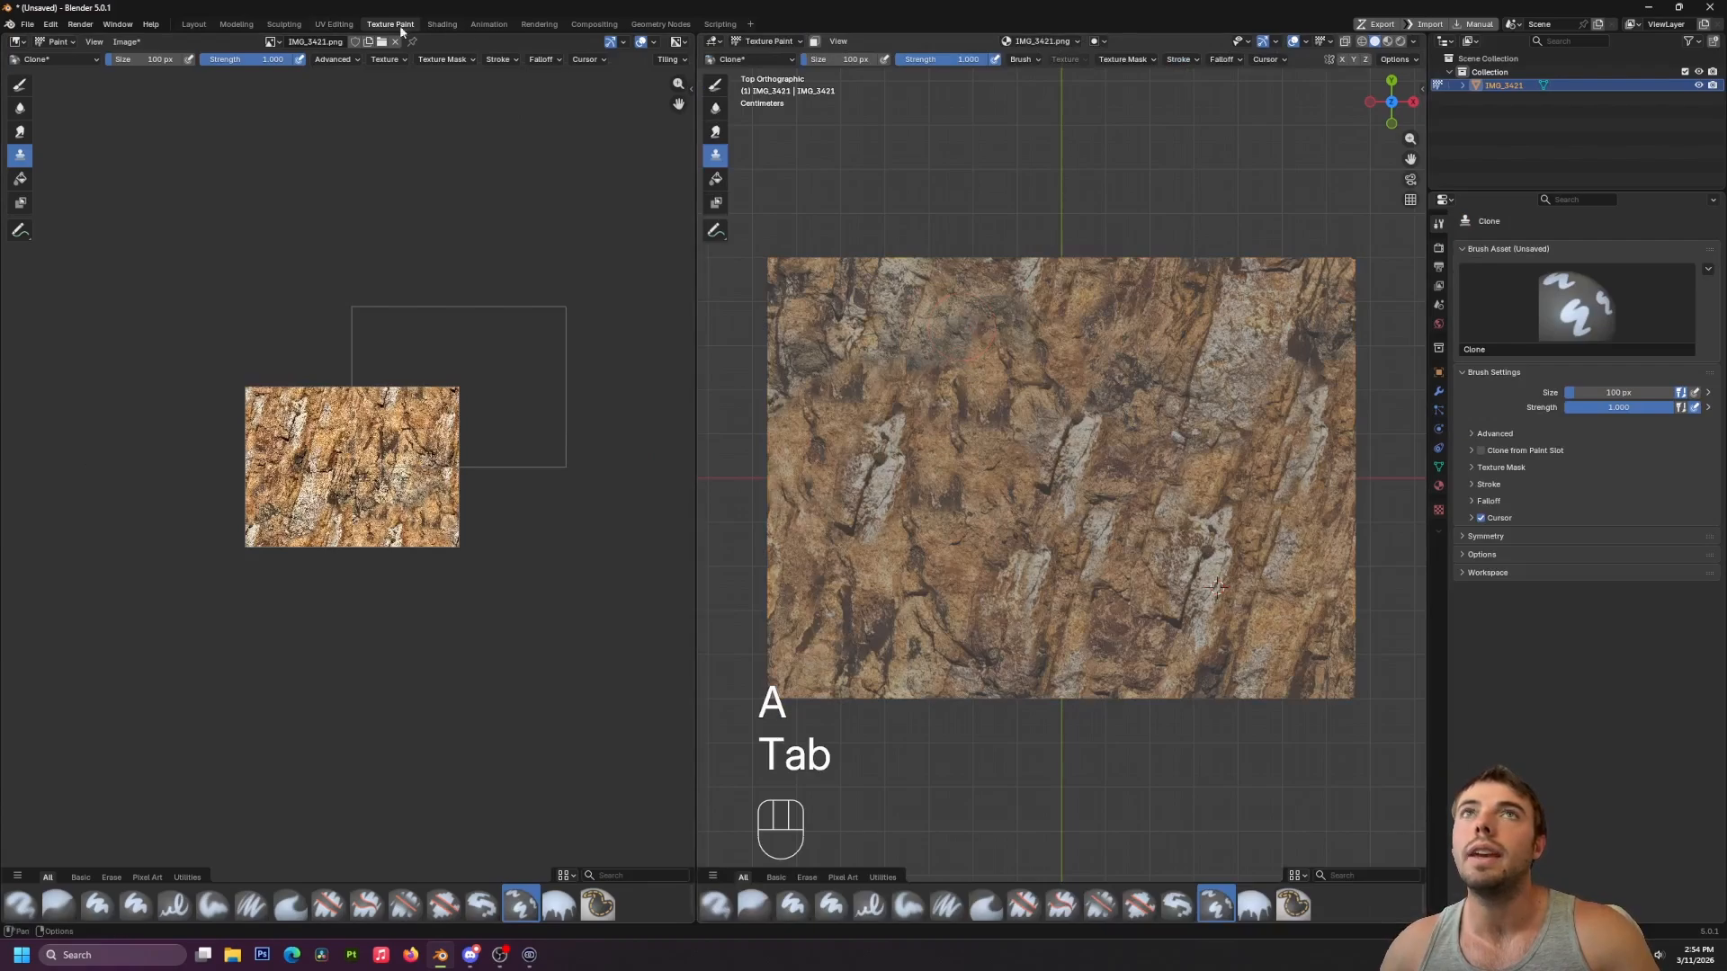
click(333, 23)
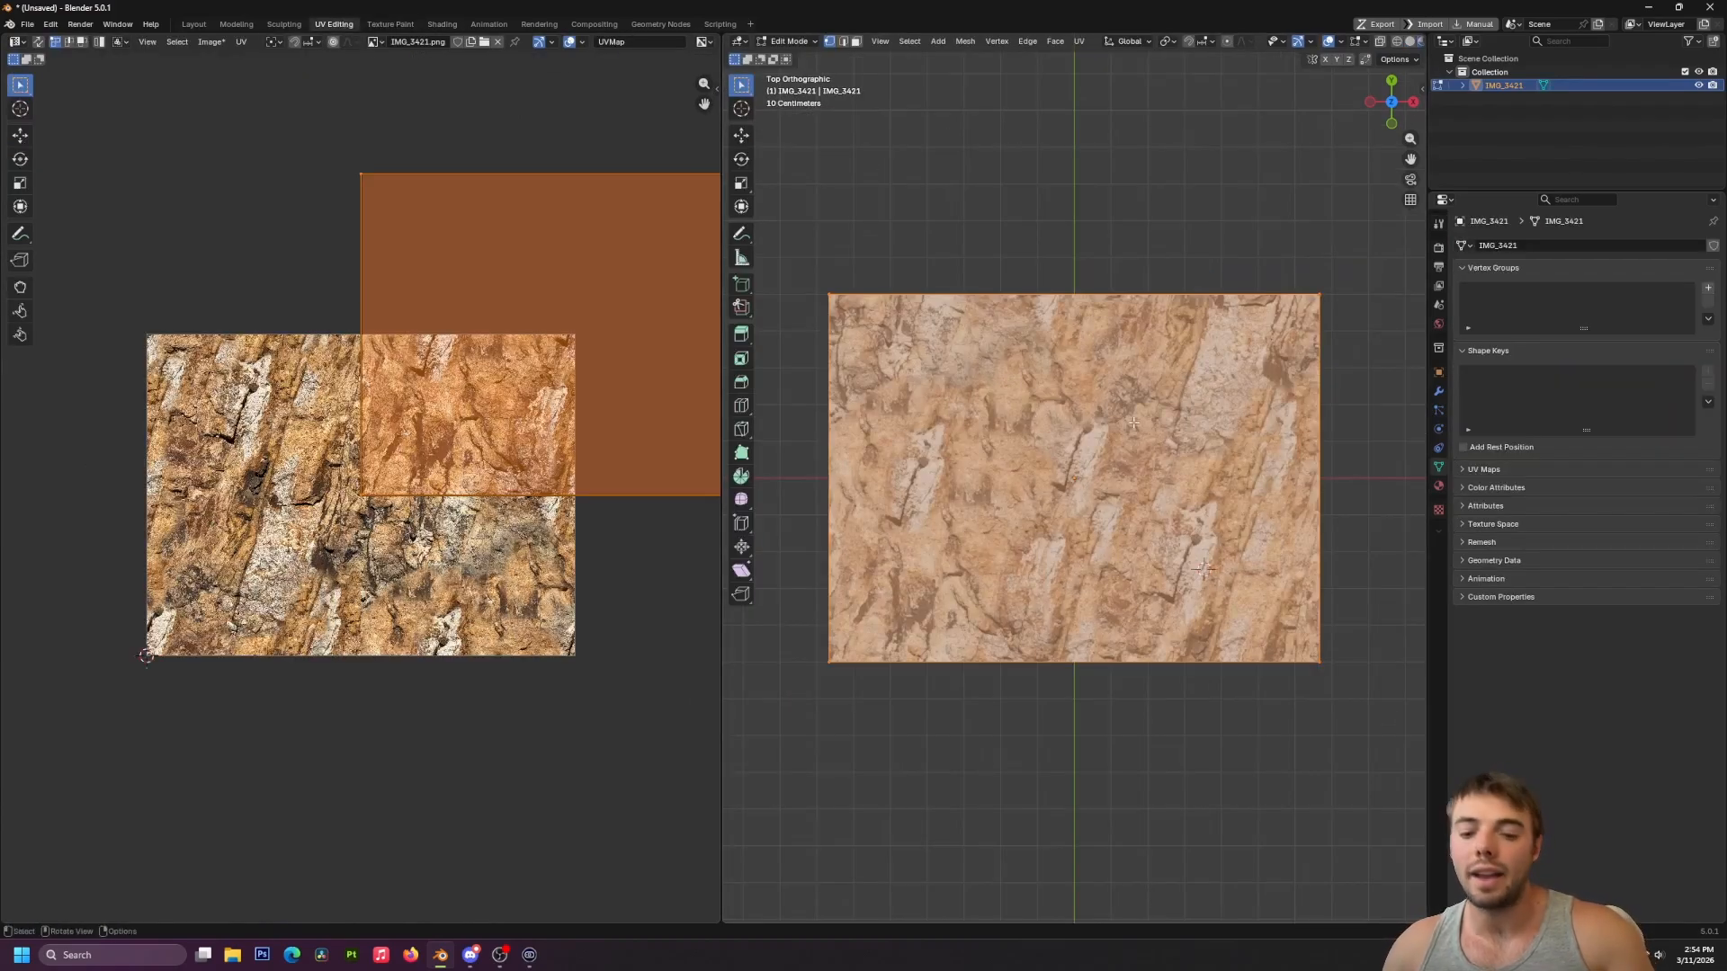
Try Project from View (Bounds) on the plane's UVs and undo it.
key(u)
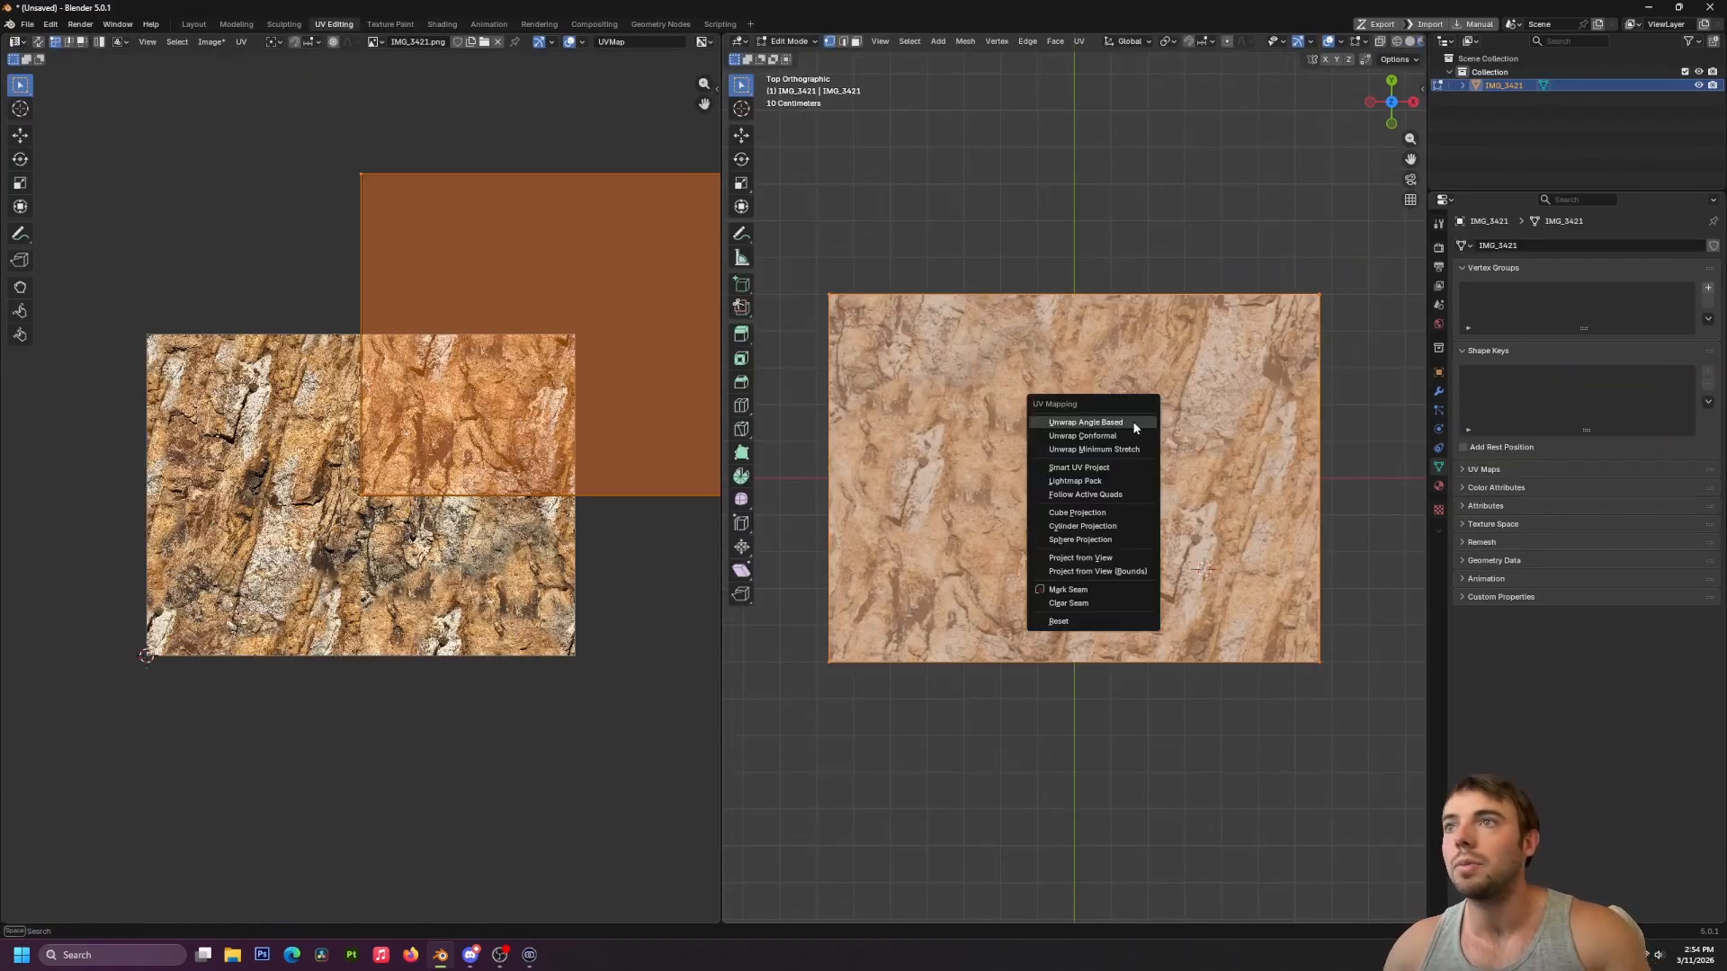
click(1135, 580)
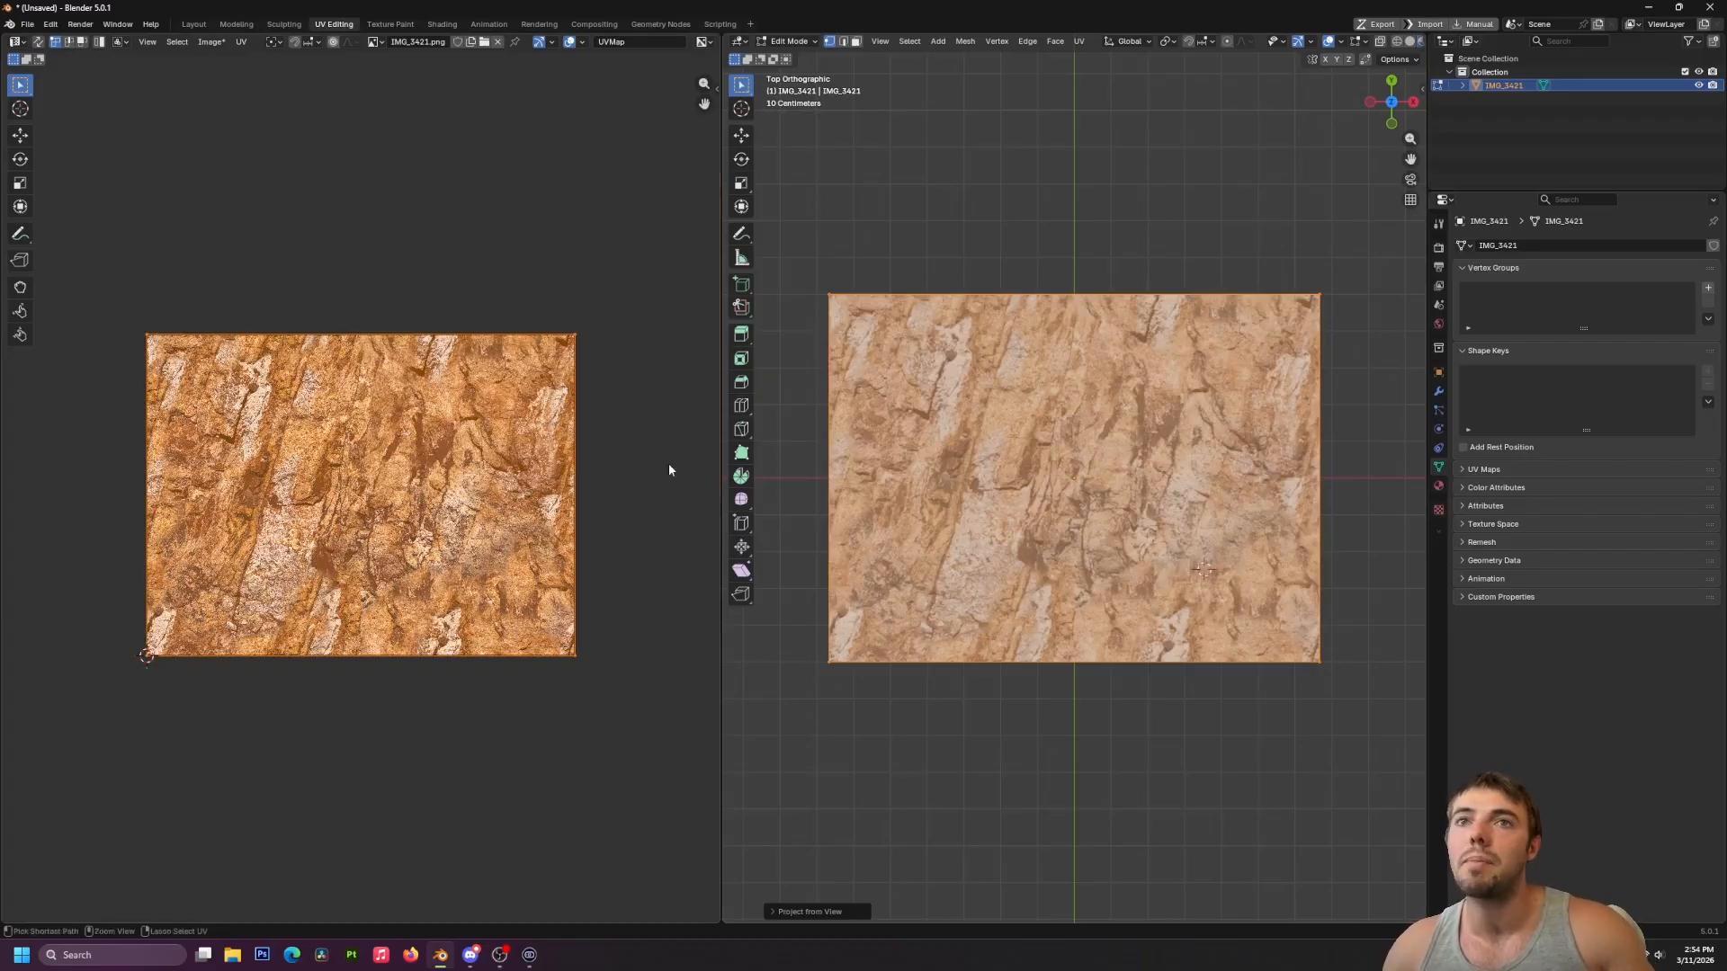
key(ctrl+z)
Move the plane's UVs by -0.5 along X and back down along Y so they cover the image exactly.
text(gx)
text(0.5)
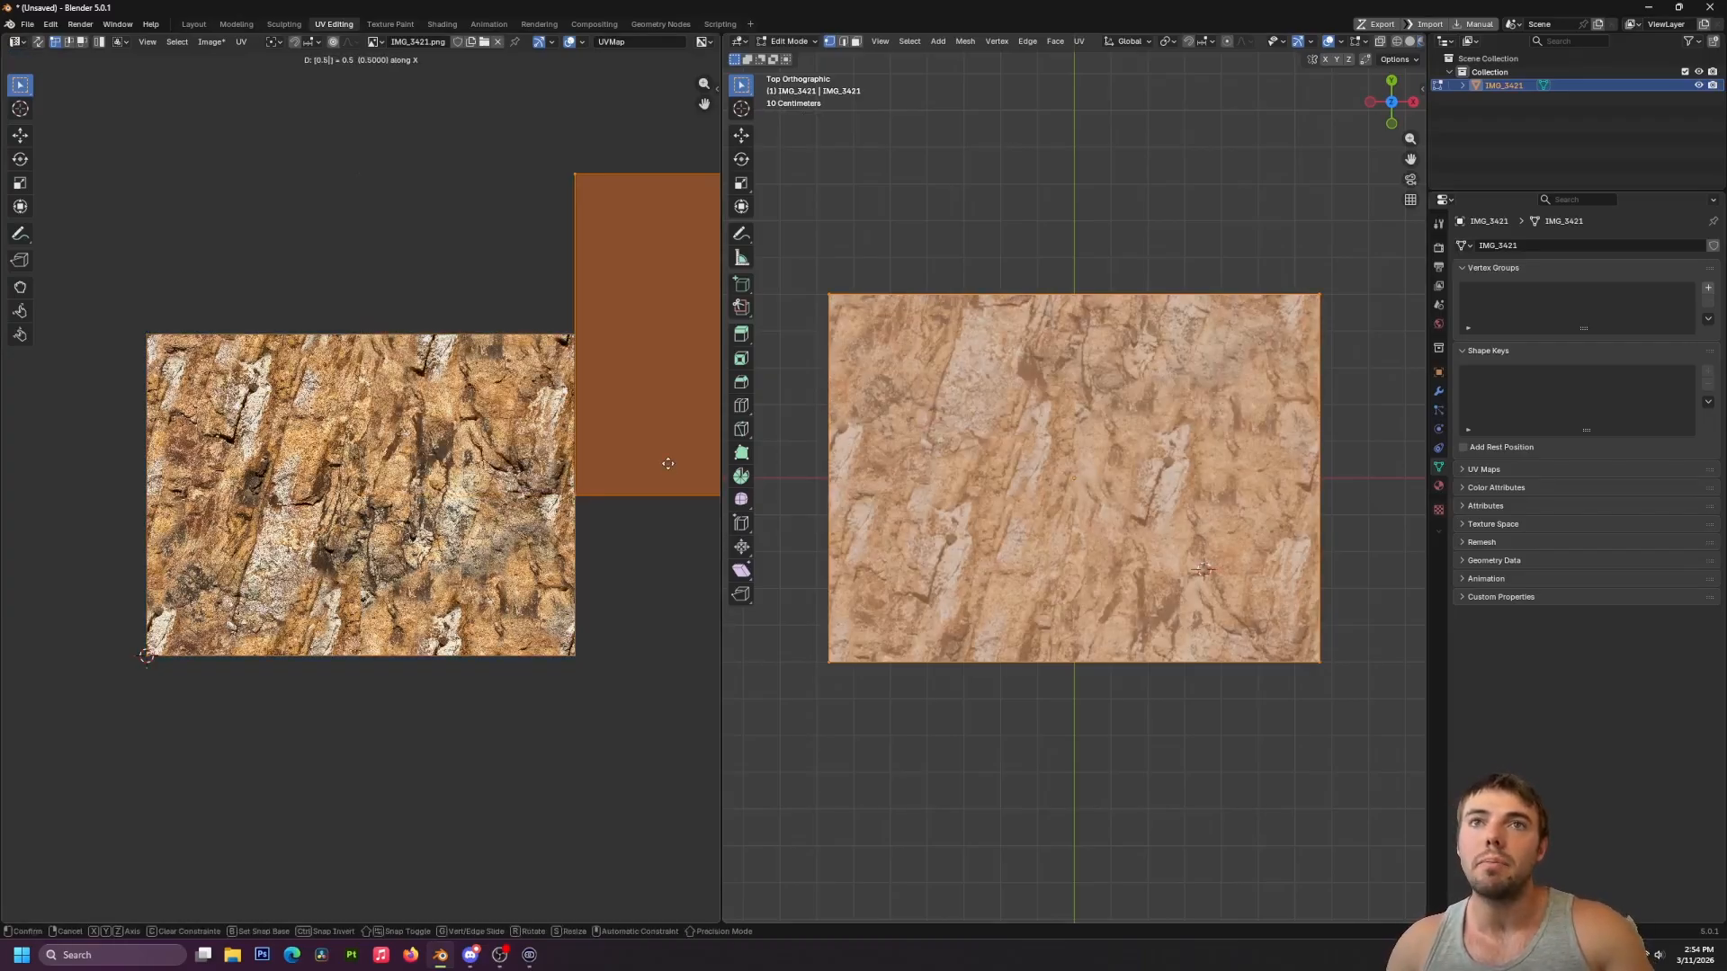
key(minus)
key(Return)
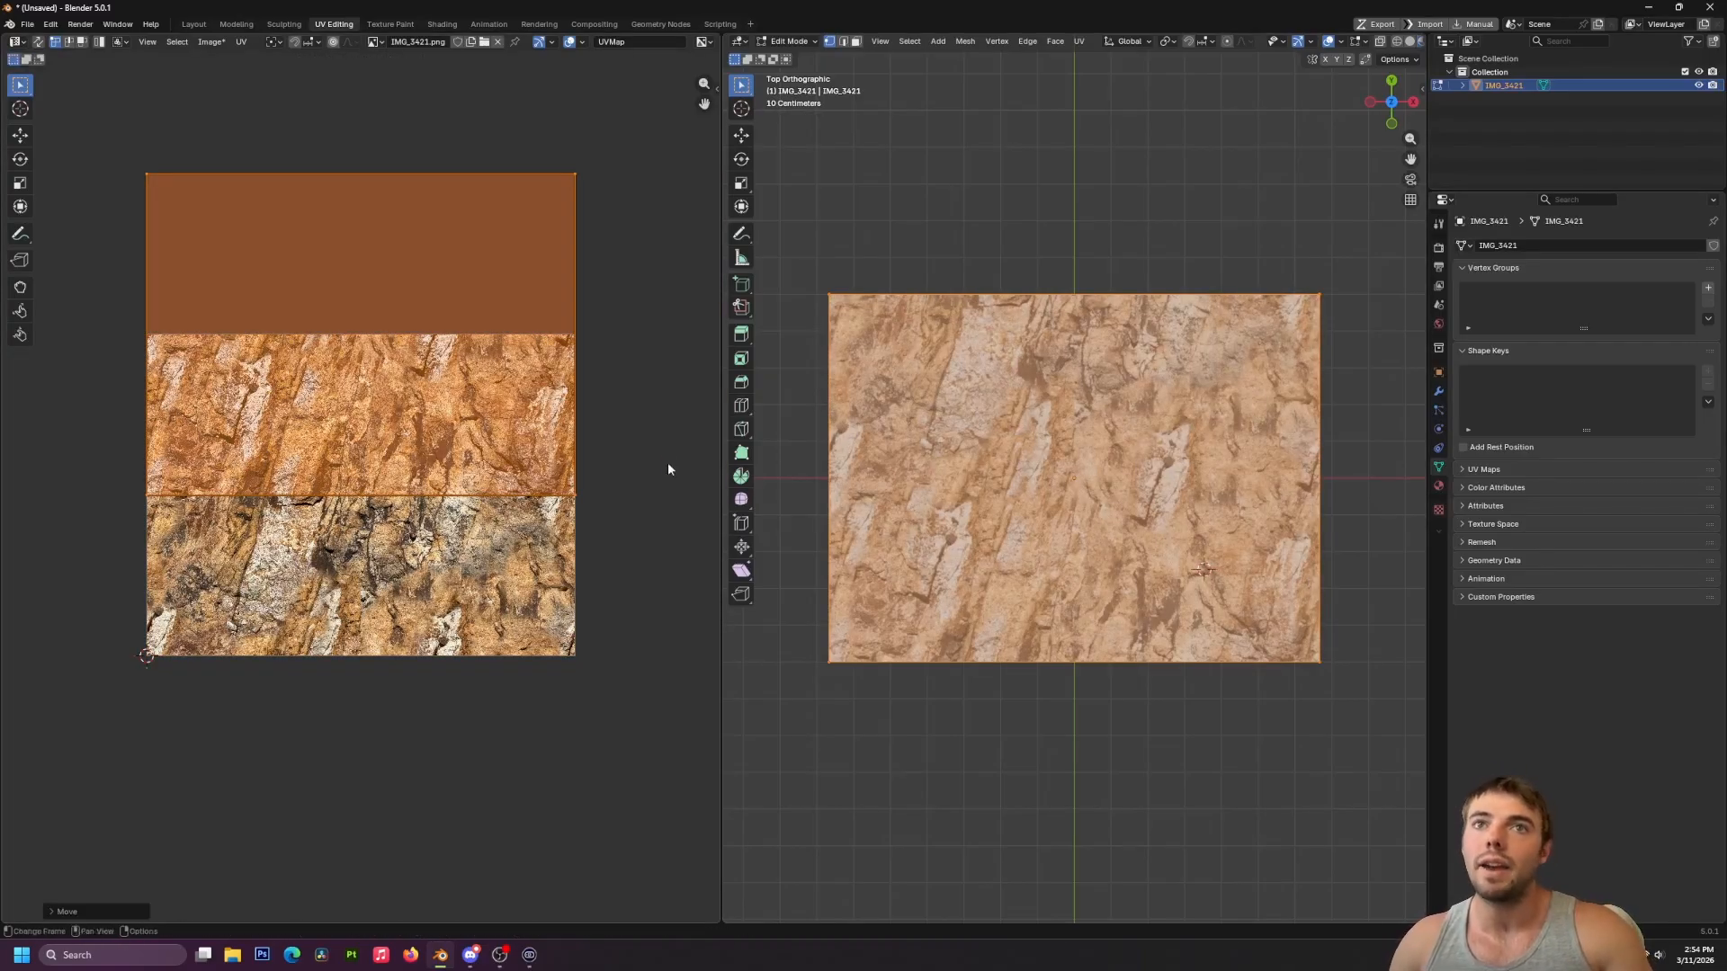
text(gx0.5)
key(minus)
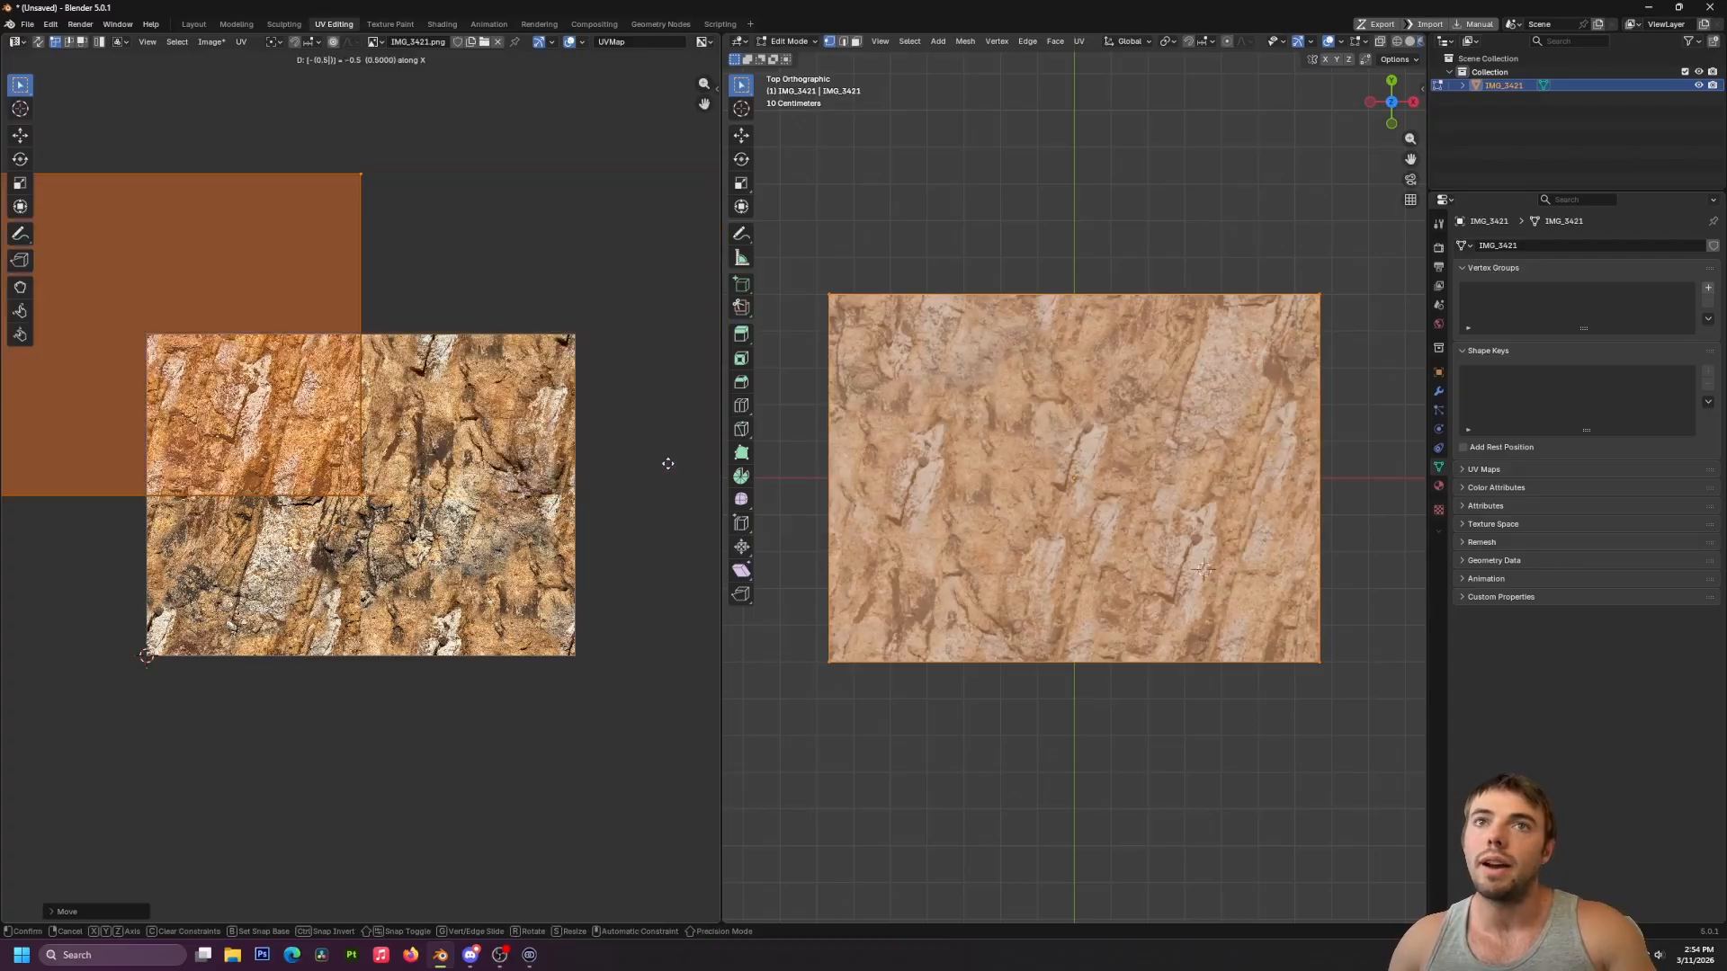
key(Escape)
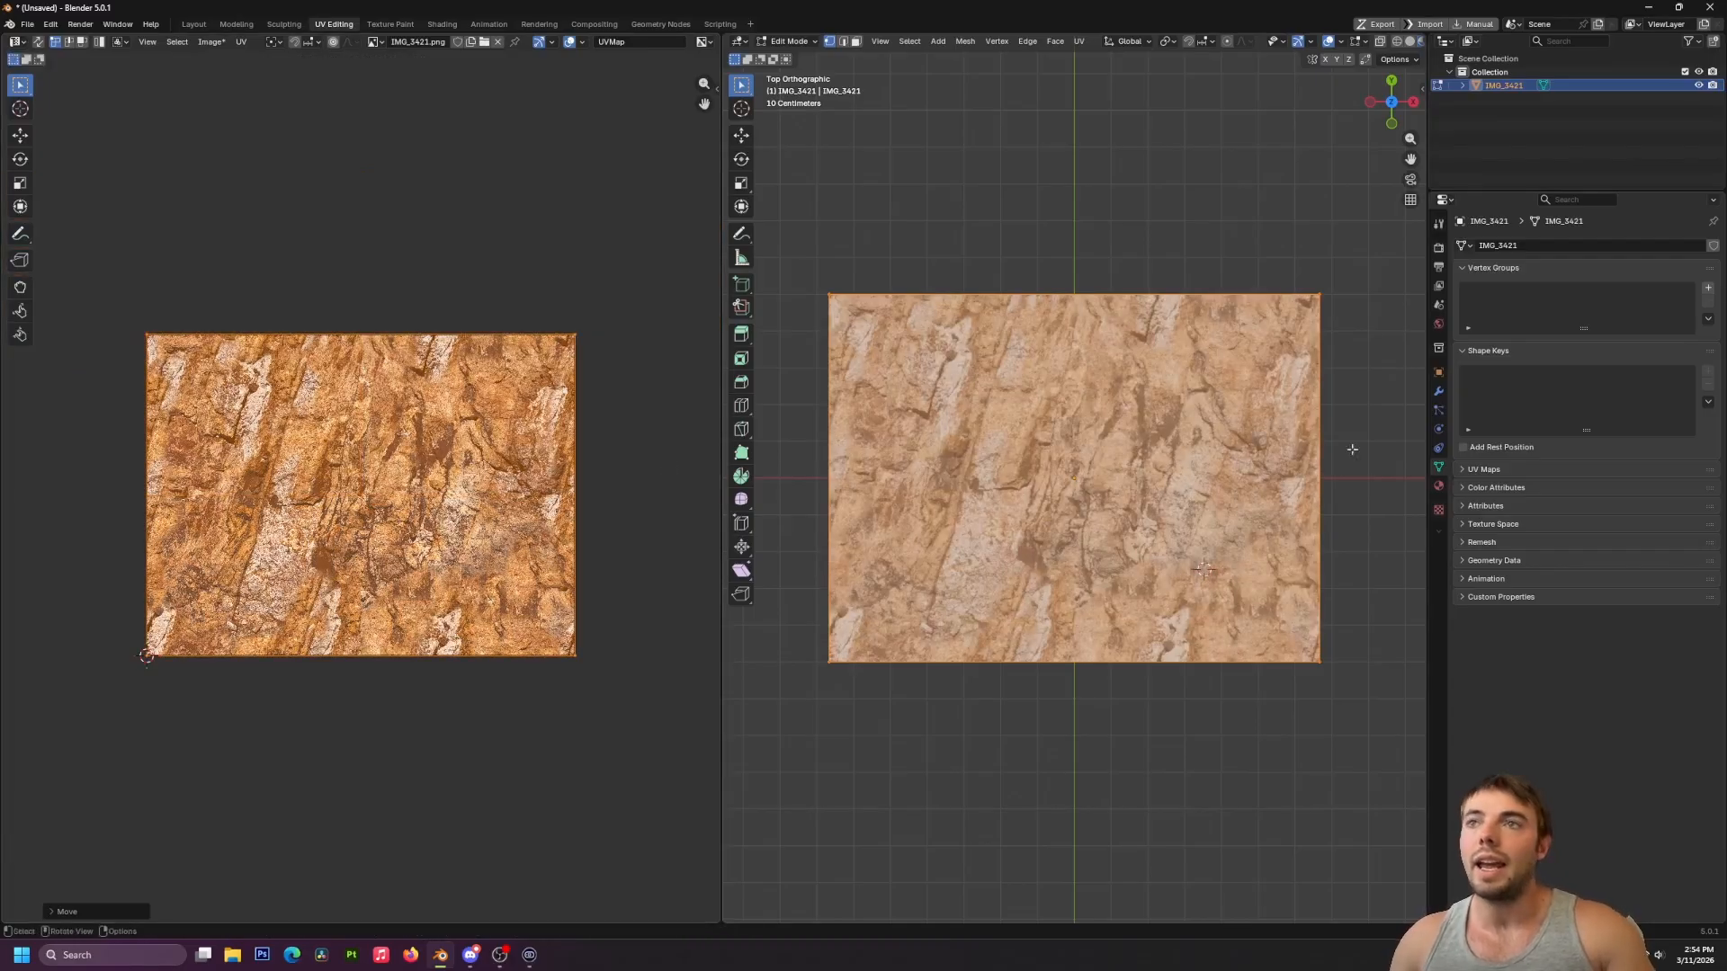
Leave Edit Mode, return to the Texture Paint workspace and clone brown rock from the lower-right quarter over the plane's right side.
key(Tab)
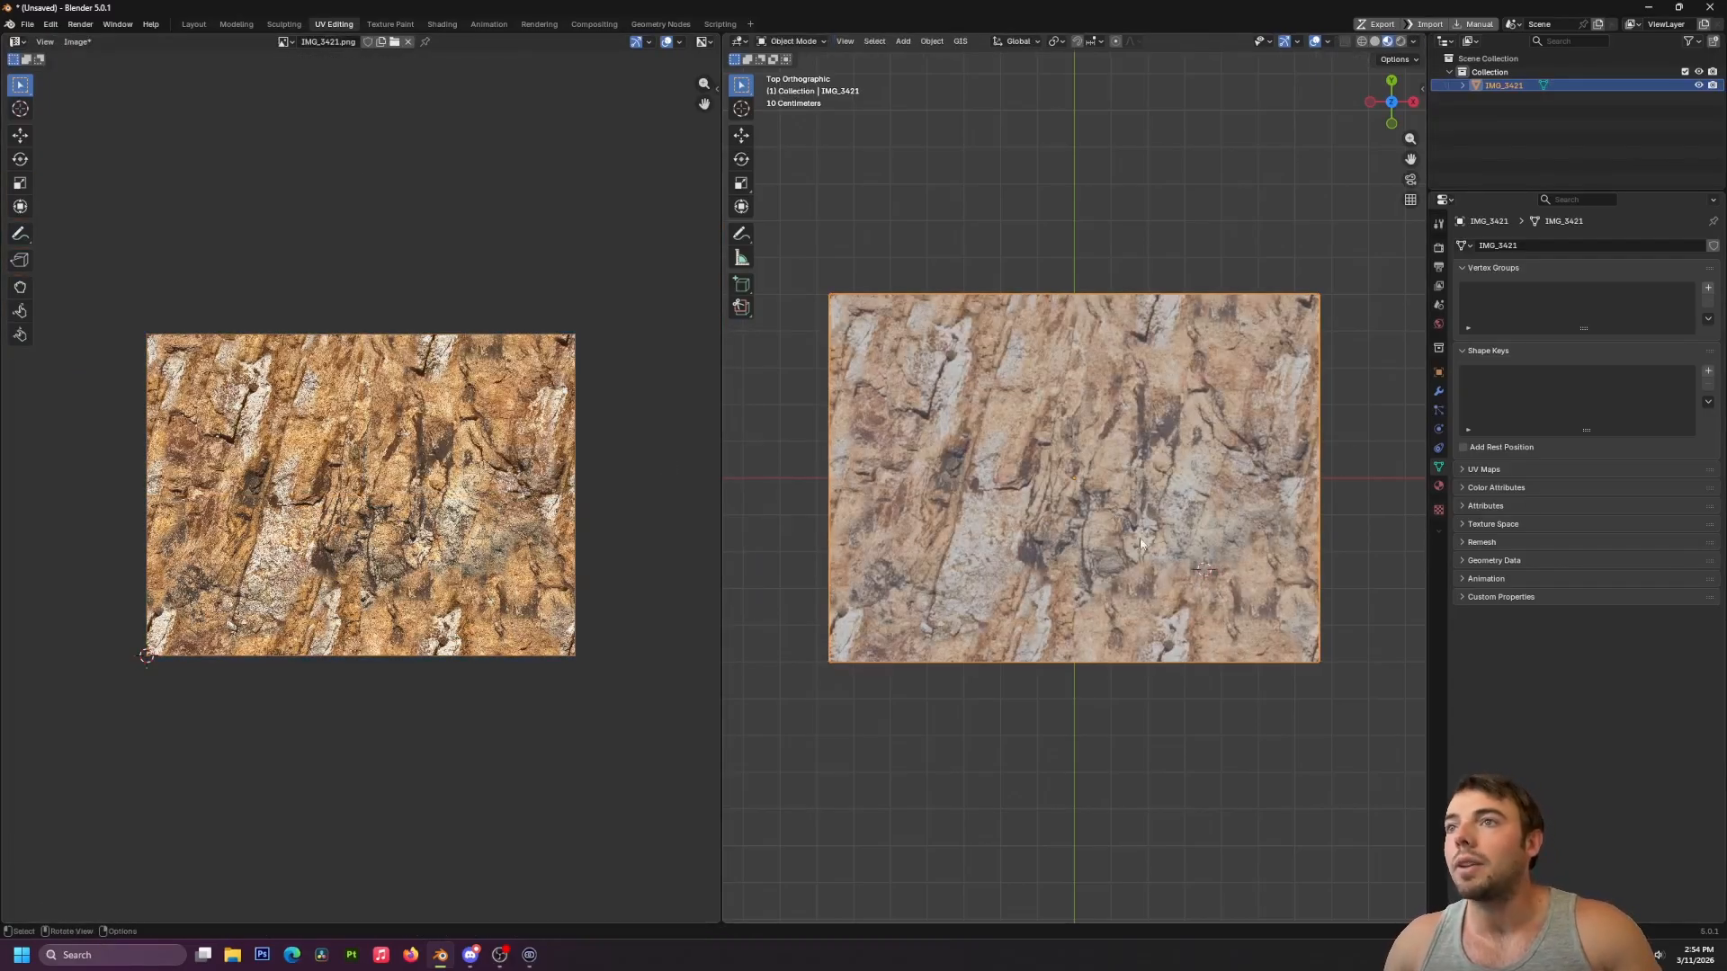
click(390, 23)
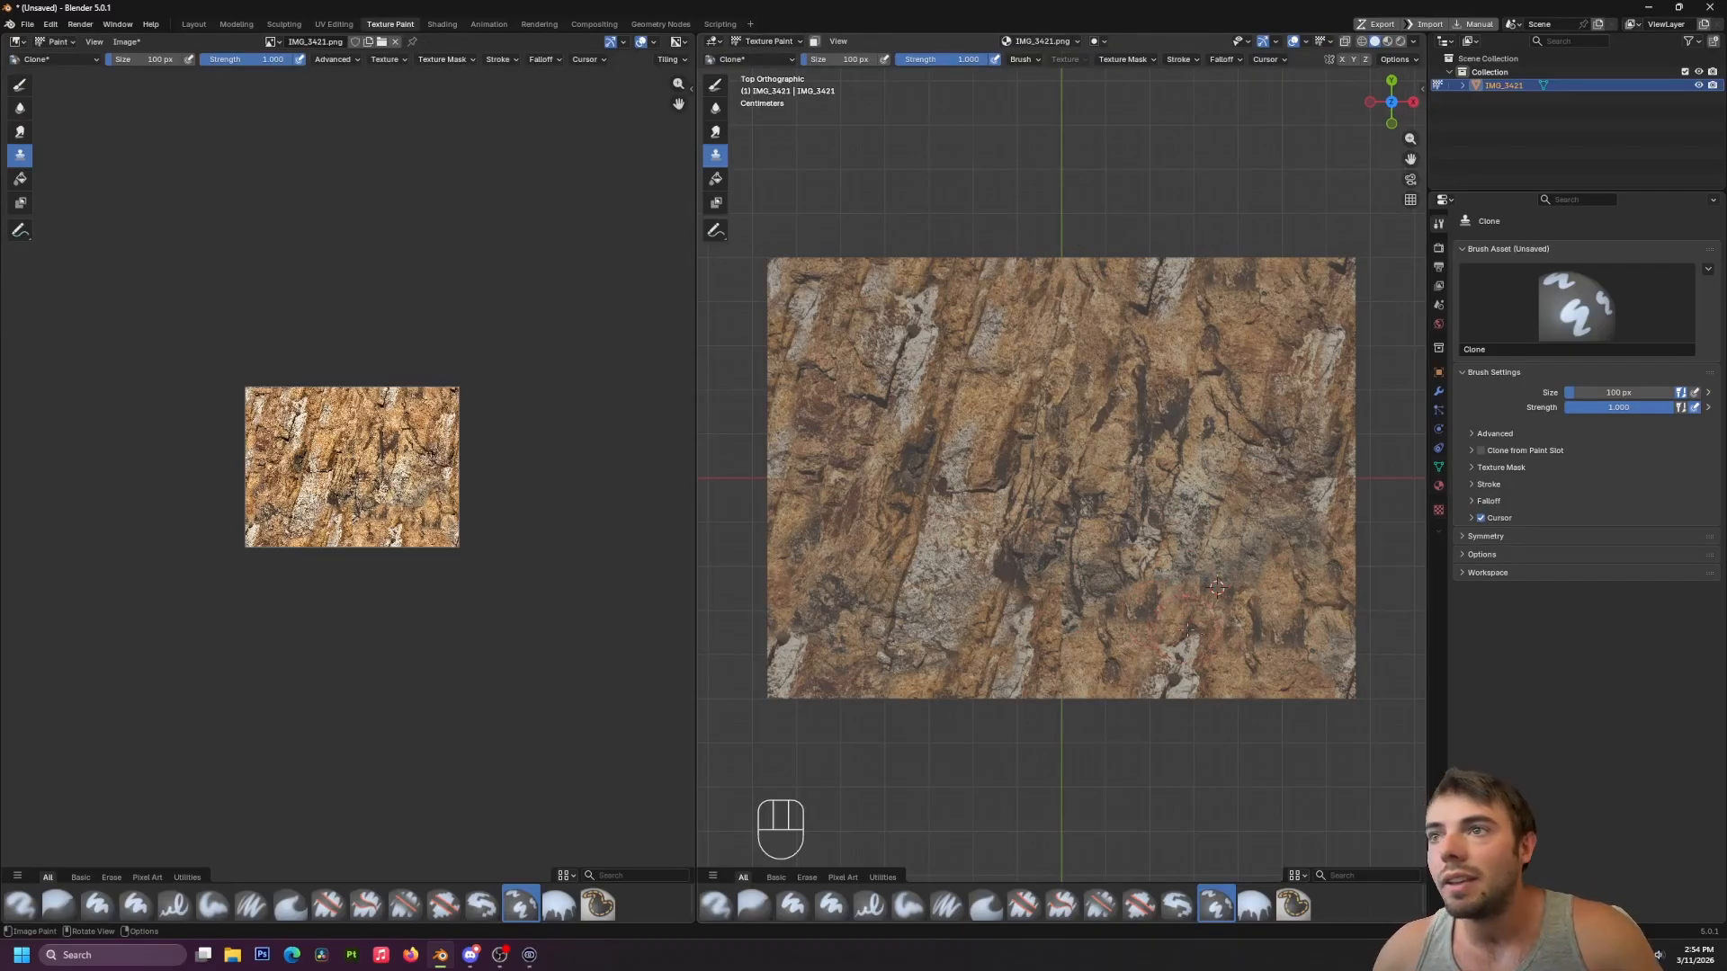
shift+right_click(1255, 618)
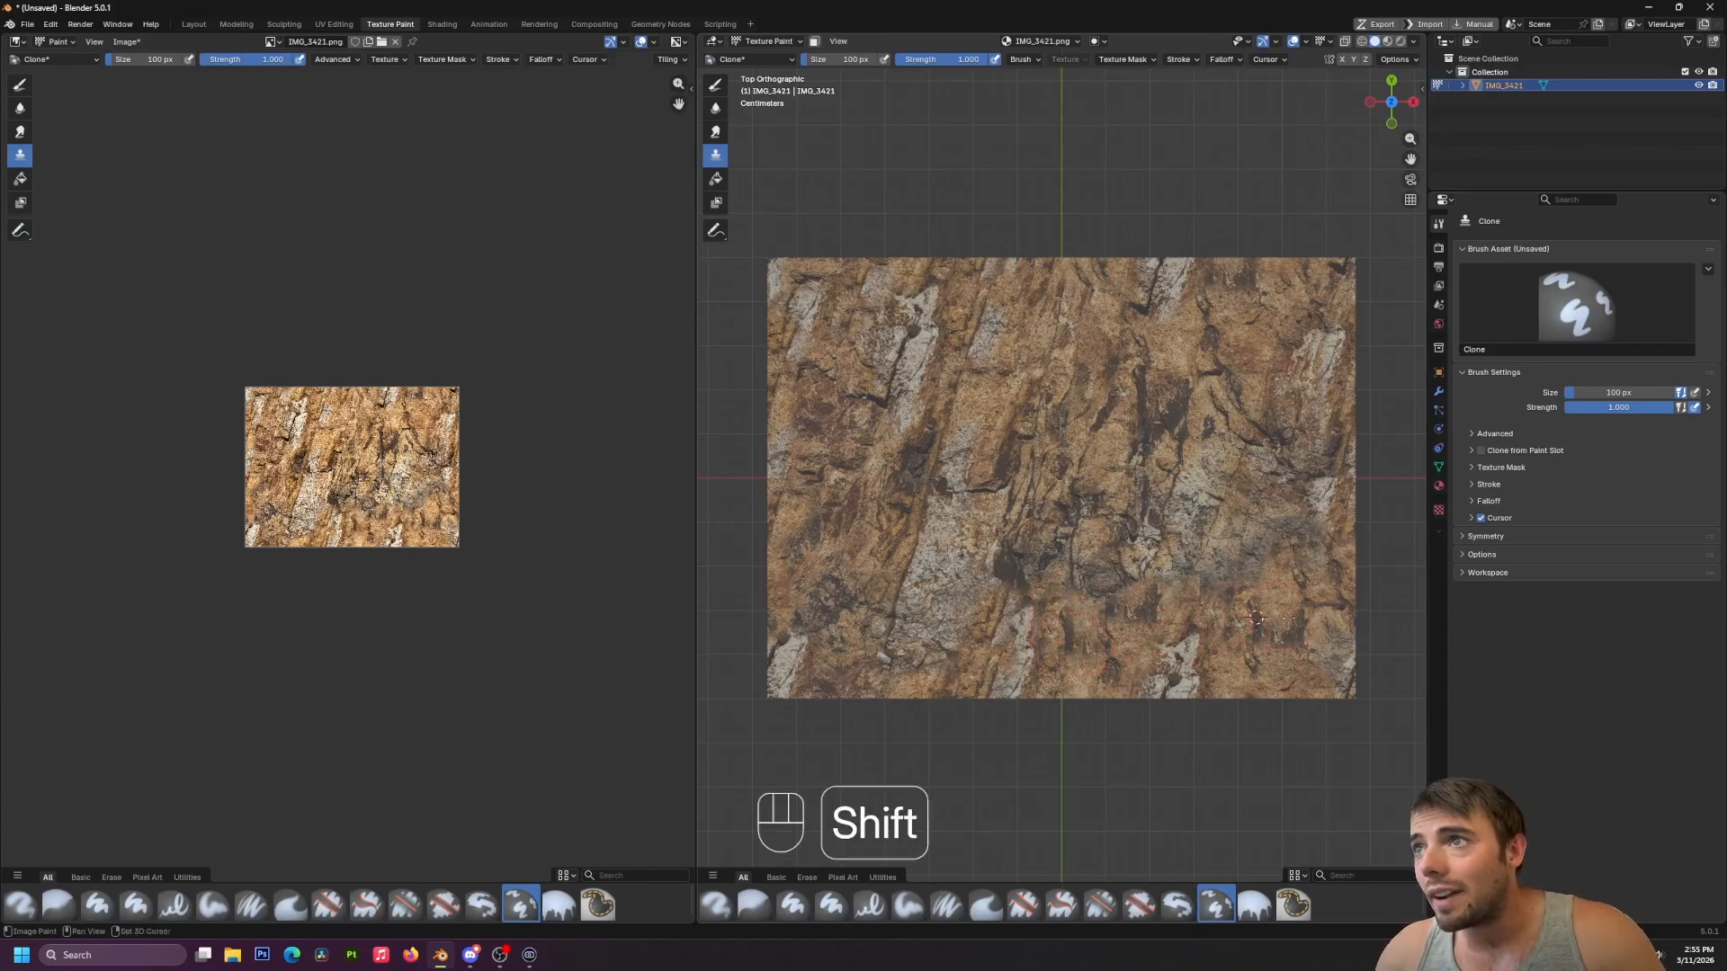
drag(1331, 477, 1315, 471)
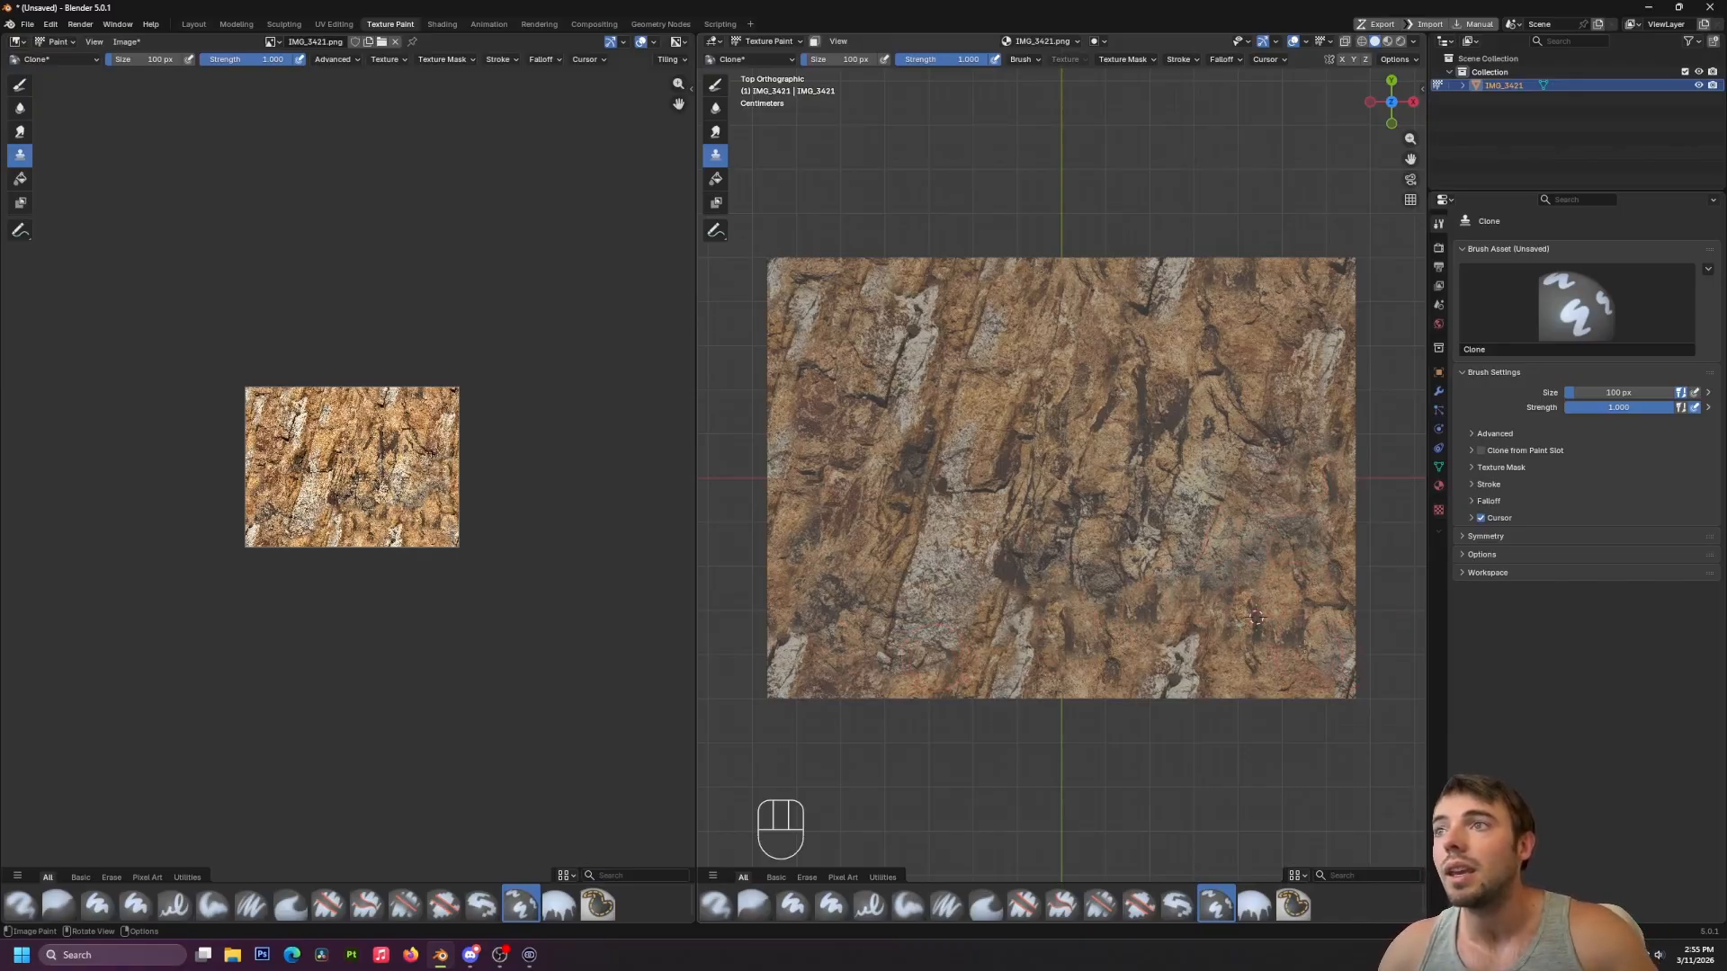
Put the plane in Object Mode and open the Shading workspace with the whole node tree and texture image framed.
key(ctrl+Tab)
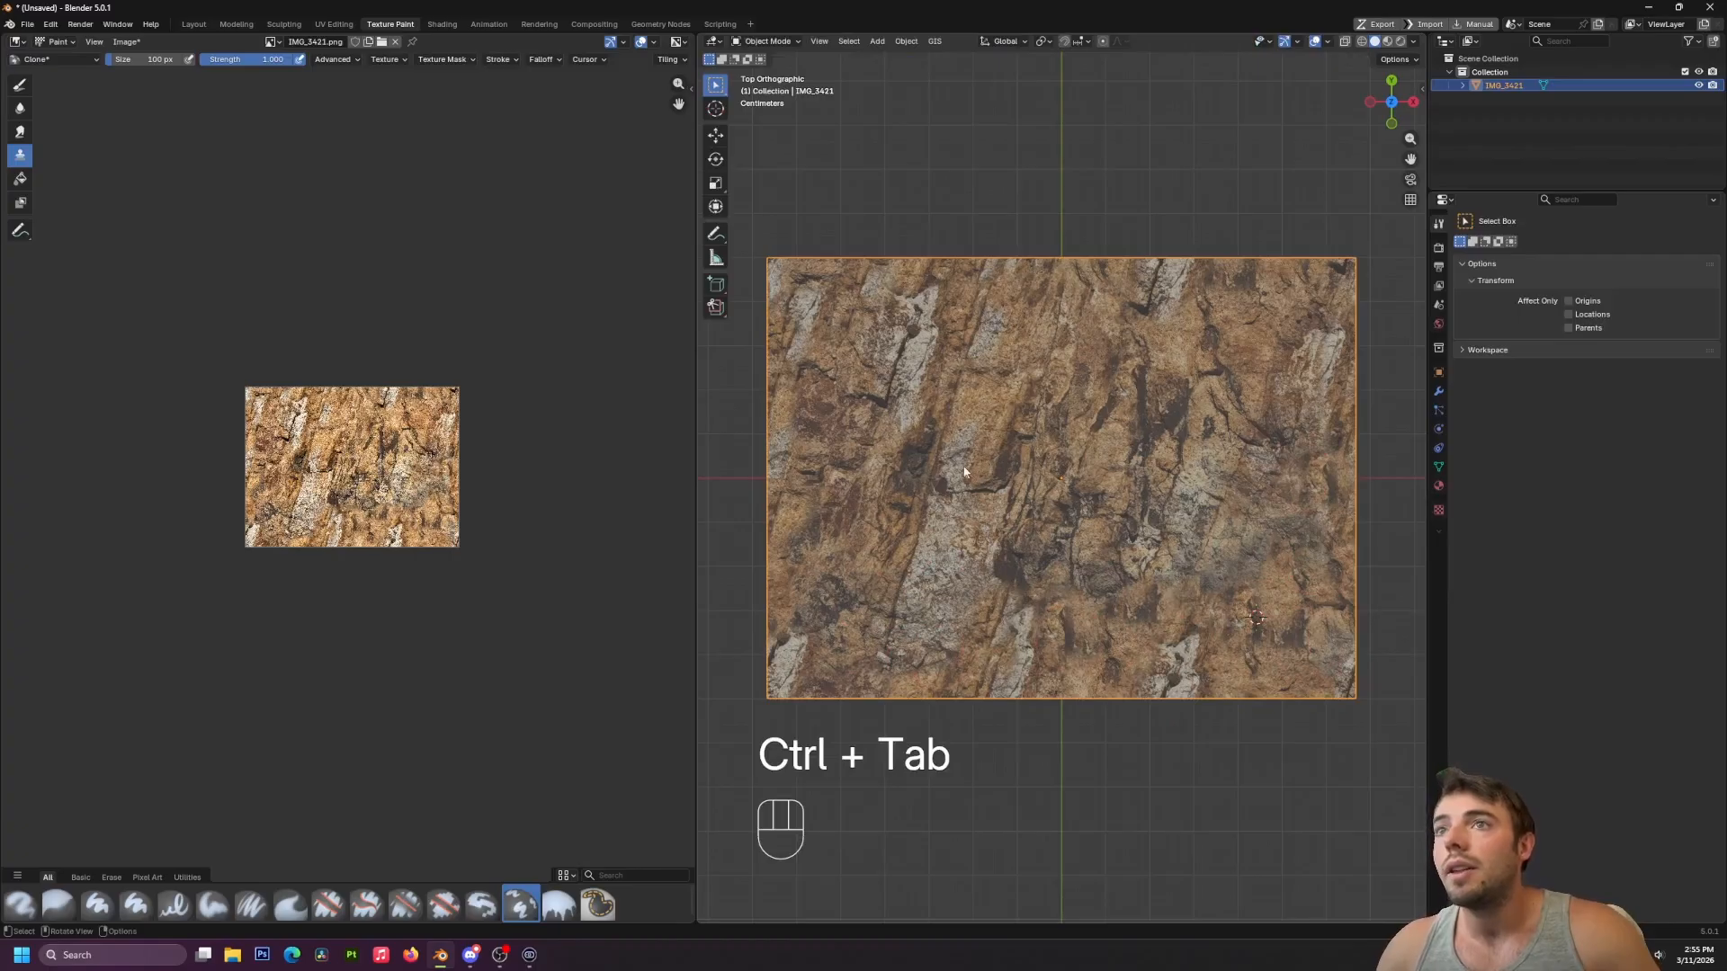
click(442, 25)
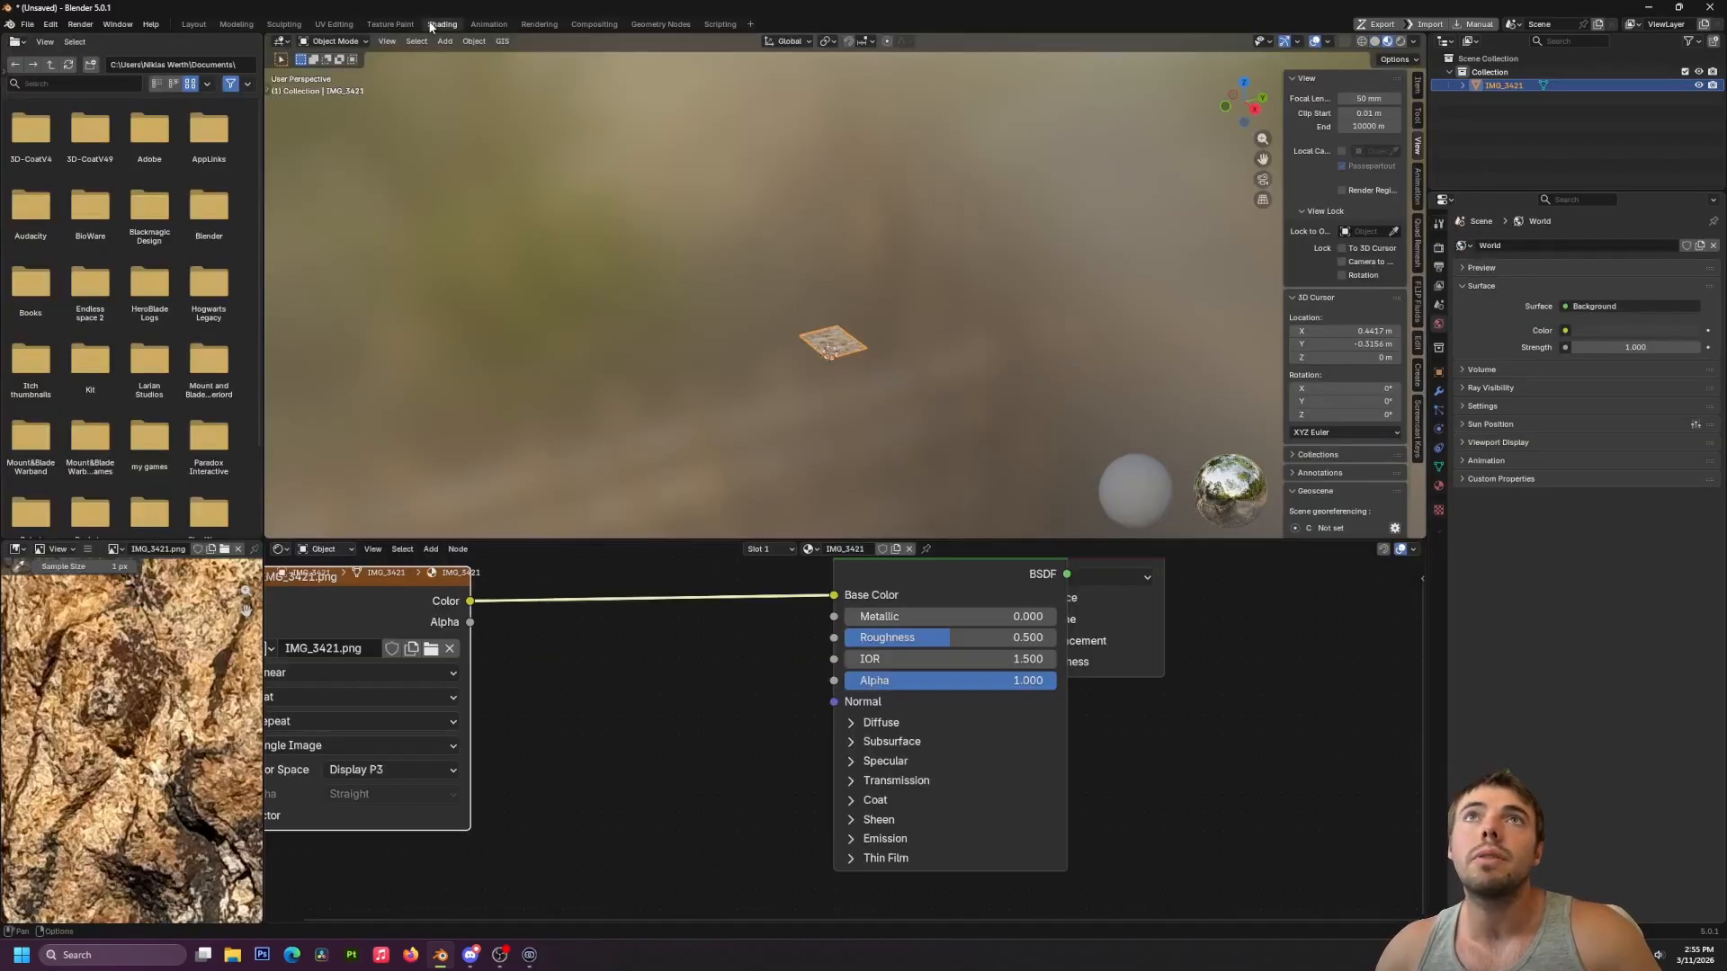
key(Home)
key(Home)
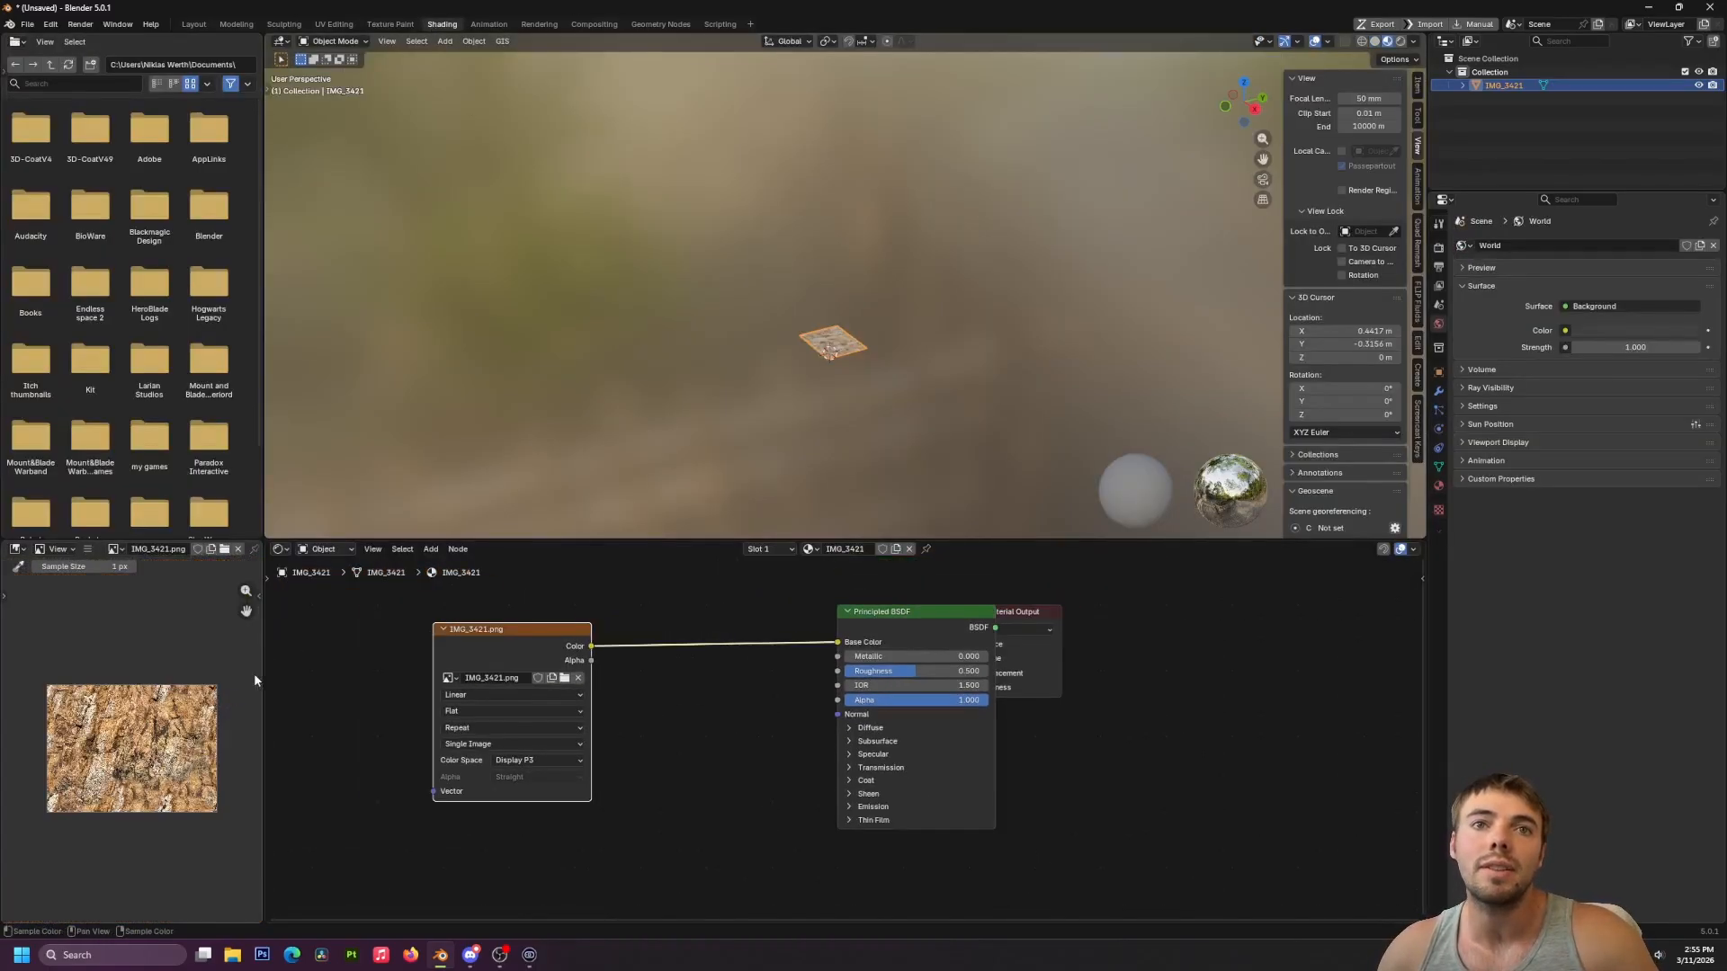
Widen the image editor and save the painted rock texture as IMG_3421Tiled.png in the photos folder.
drag(262, 673, 536, 657)
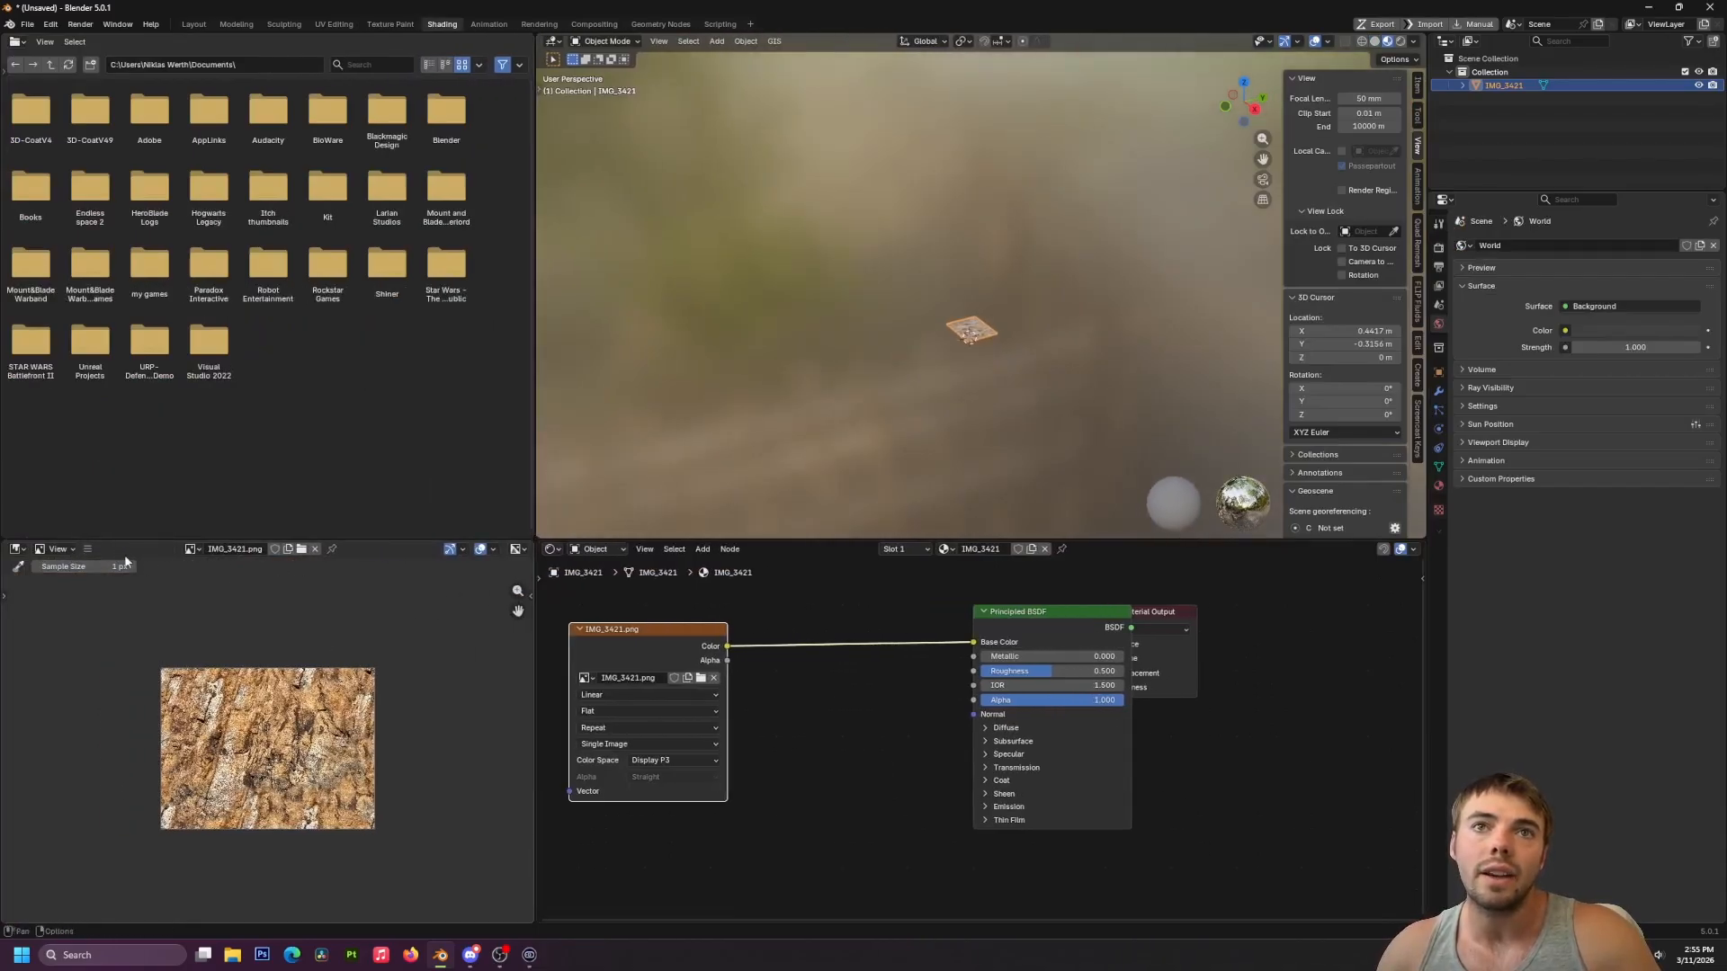
click(86, 549)
mouse_move(123, 577)
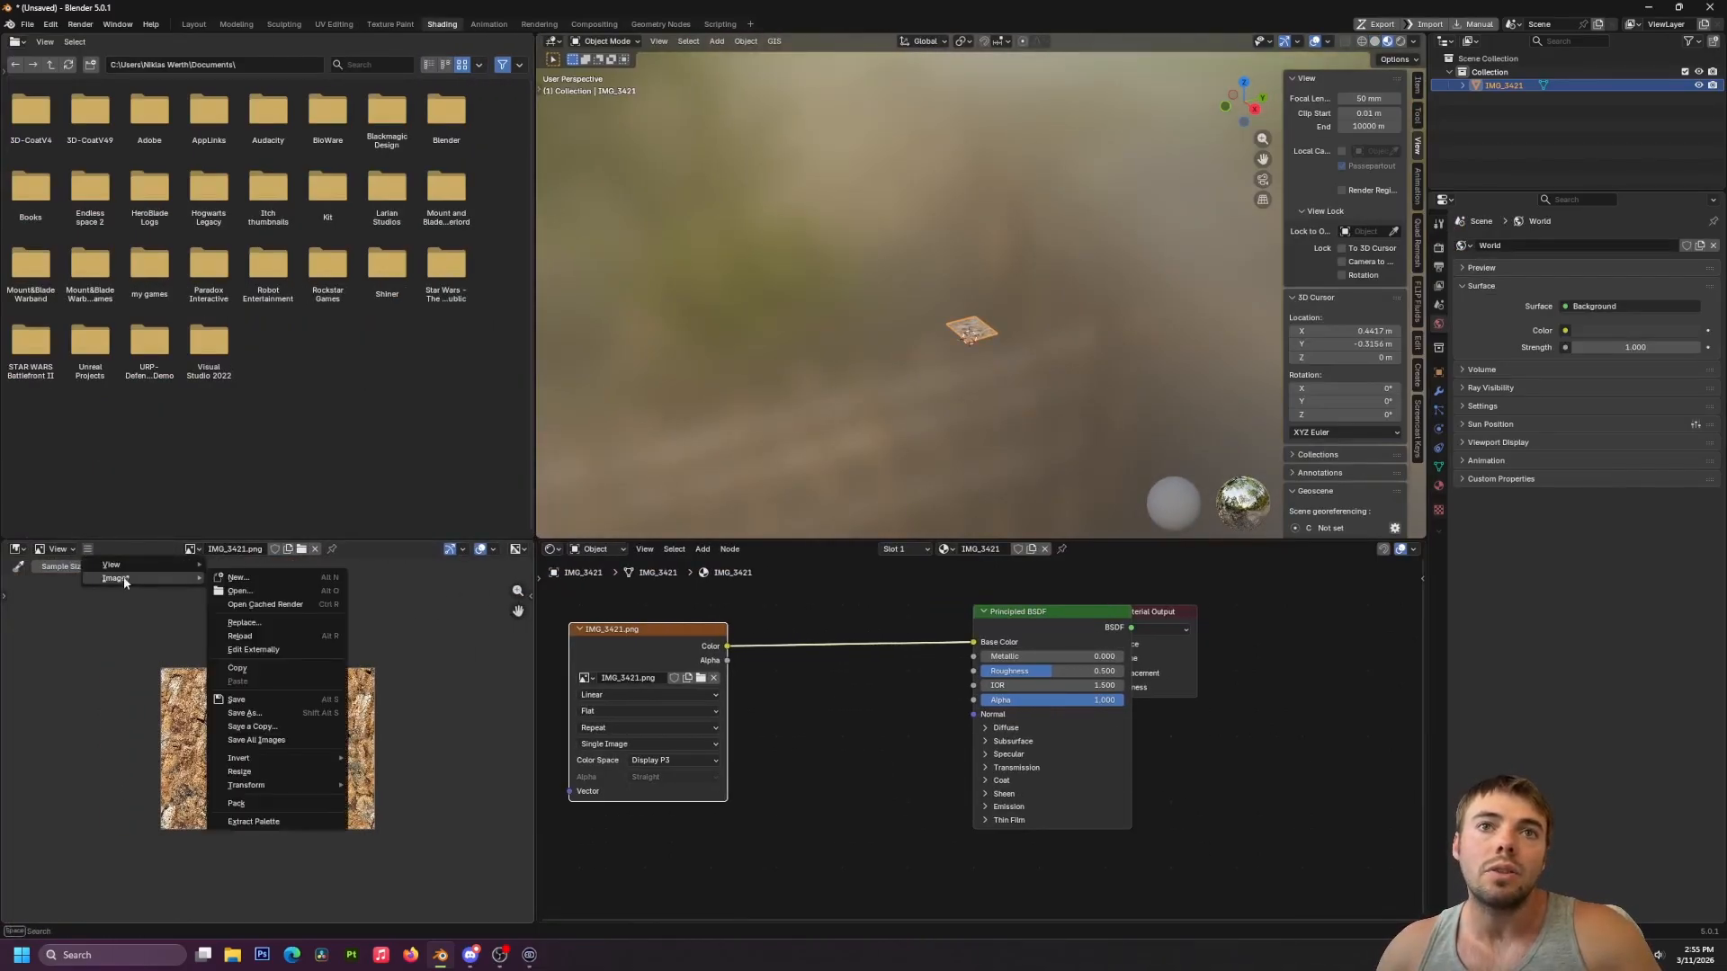
click(311, 724)
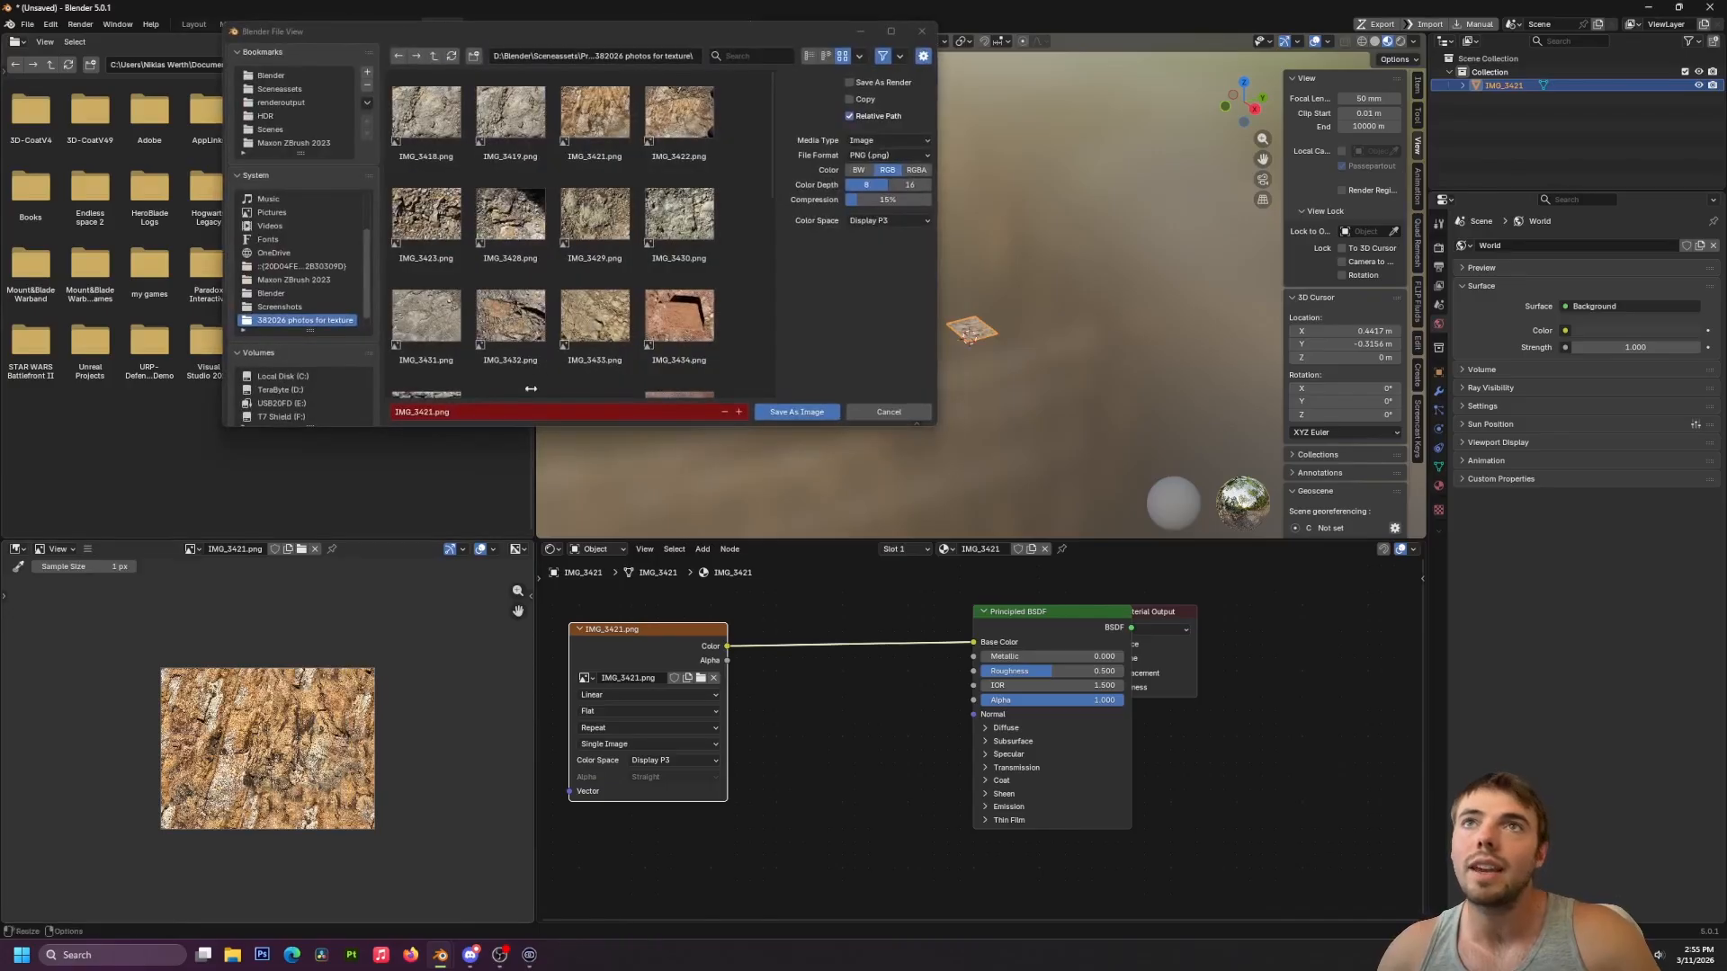
click(450, 410)
click(433, 412)
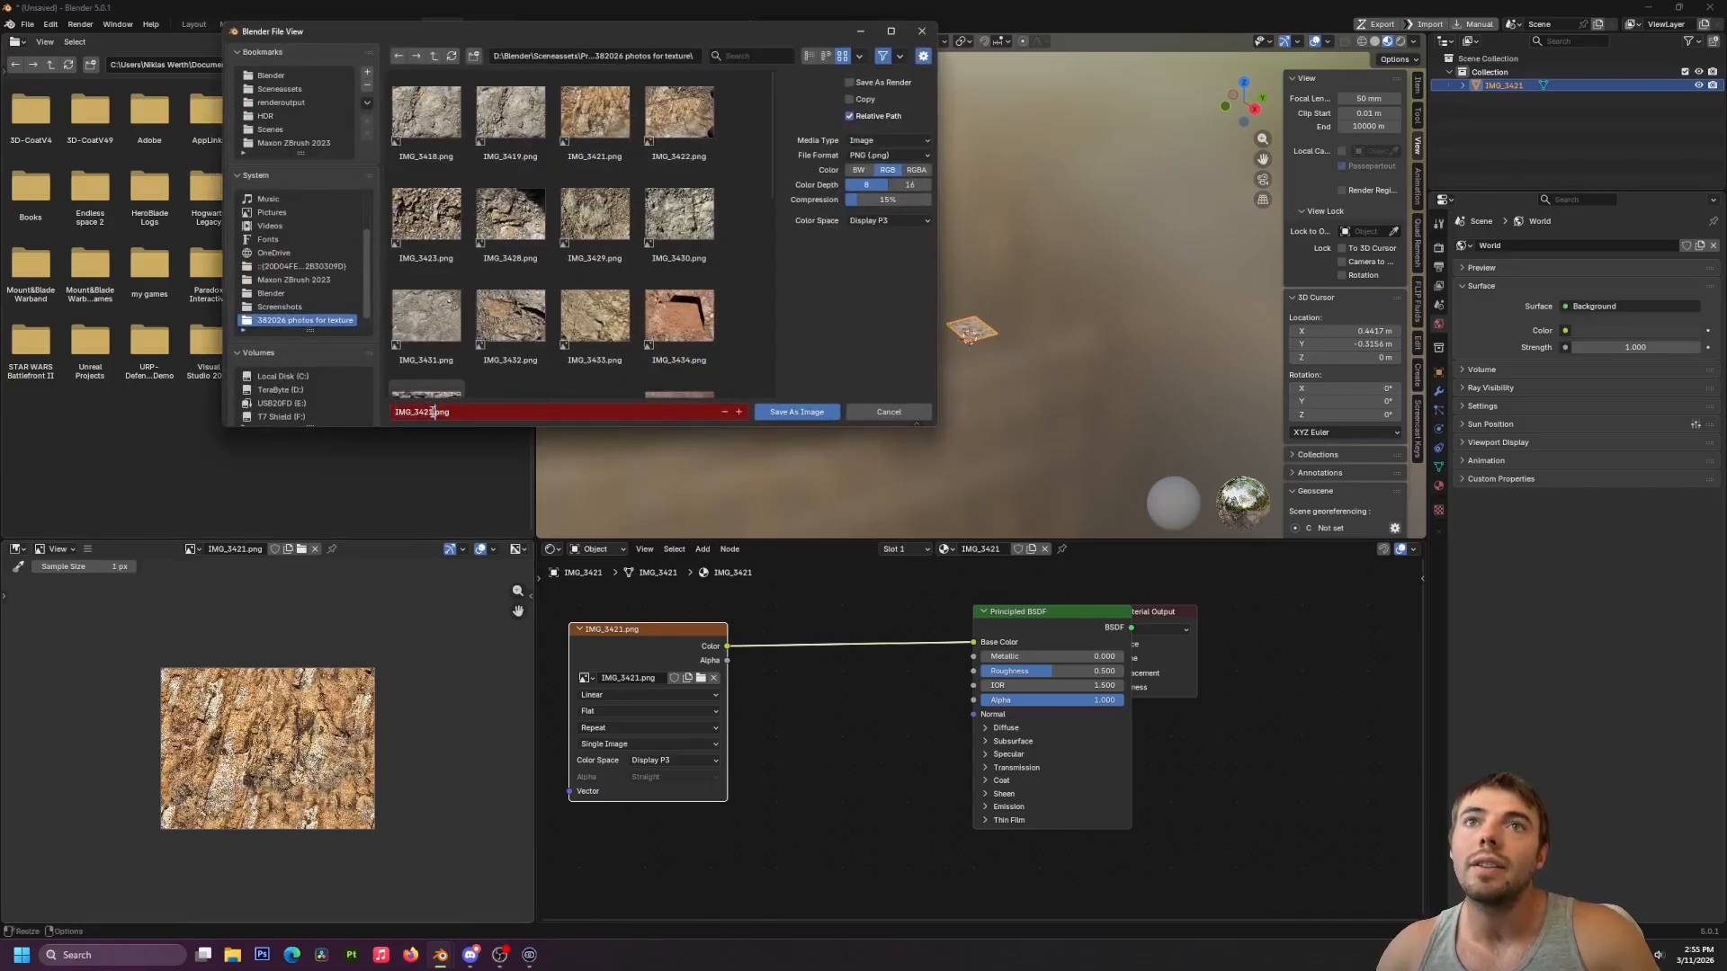
text(Tiled)
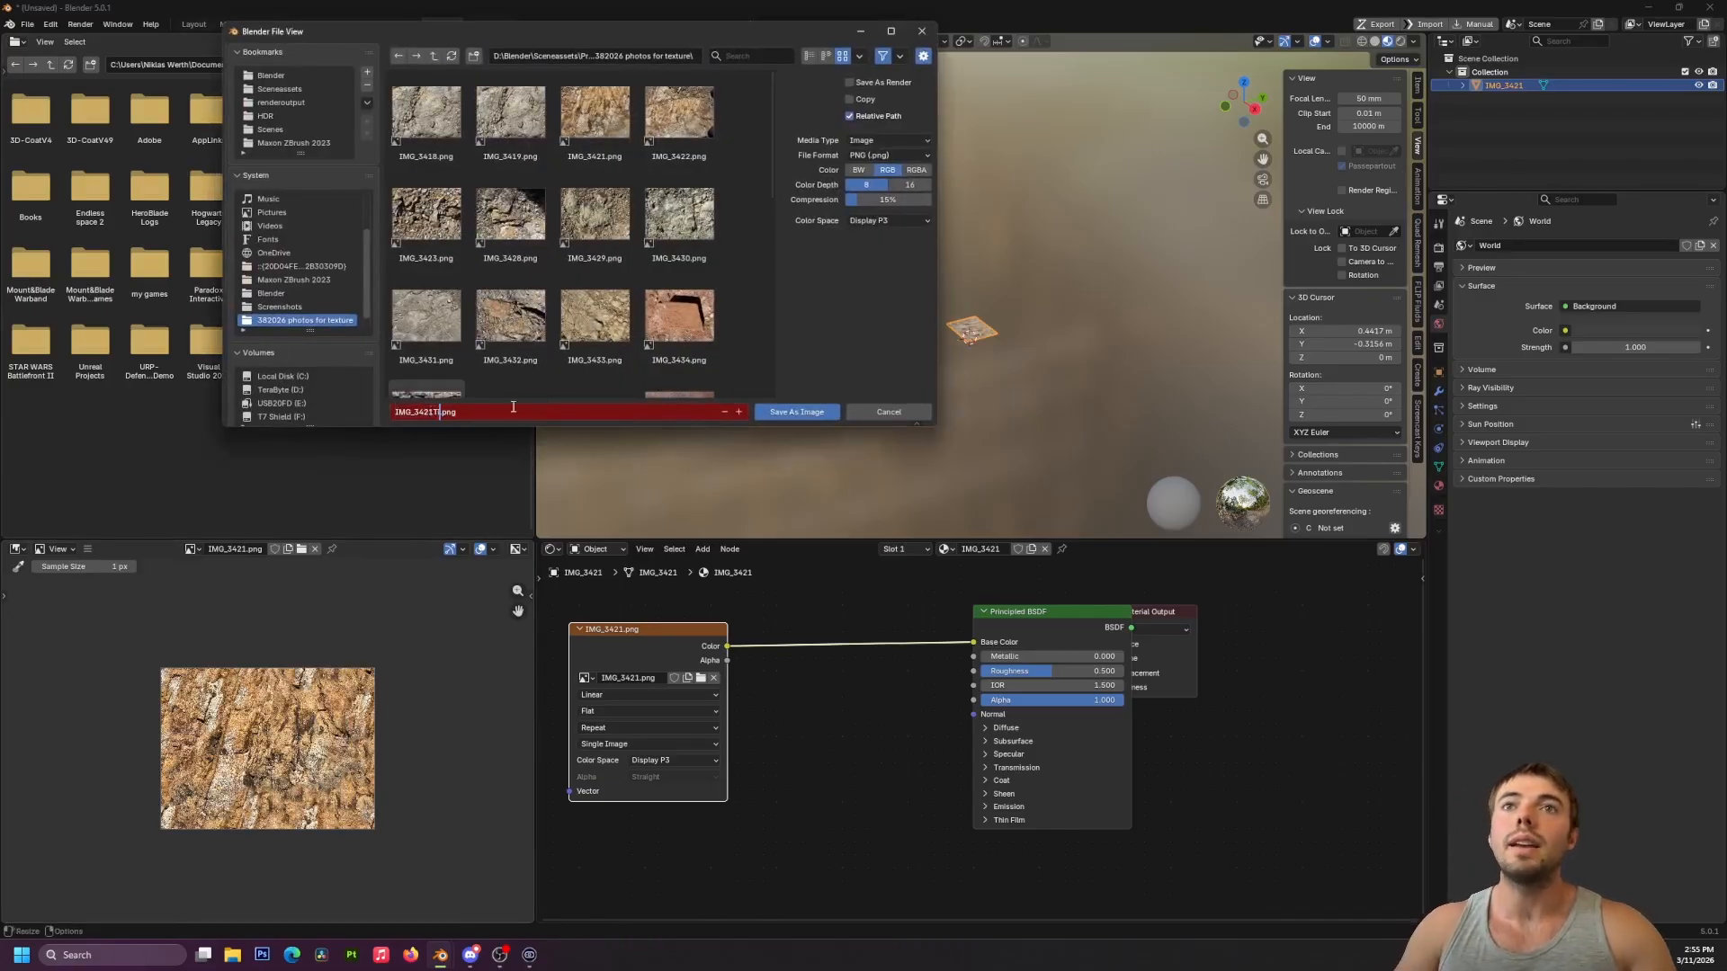
click(795, 414)
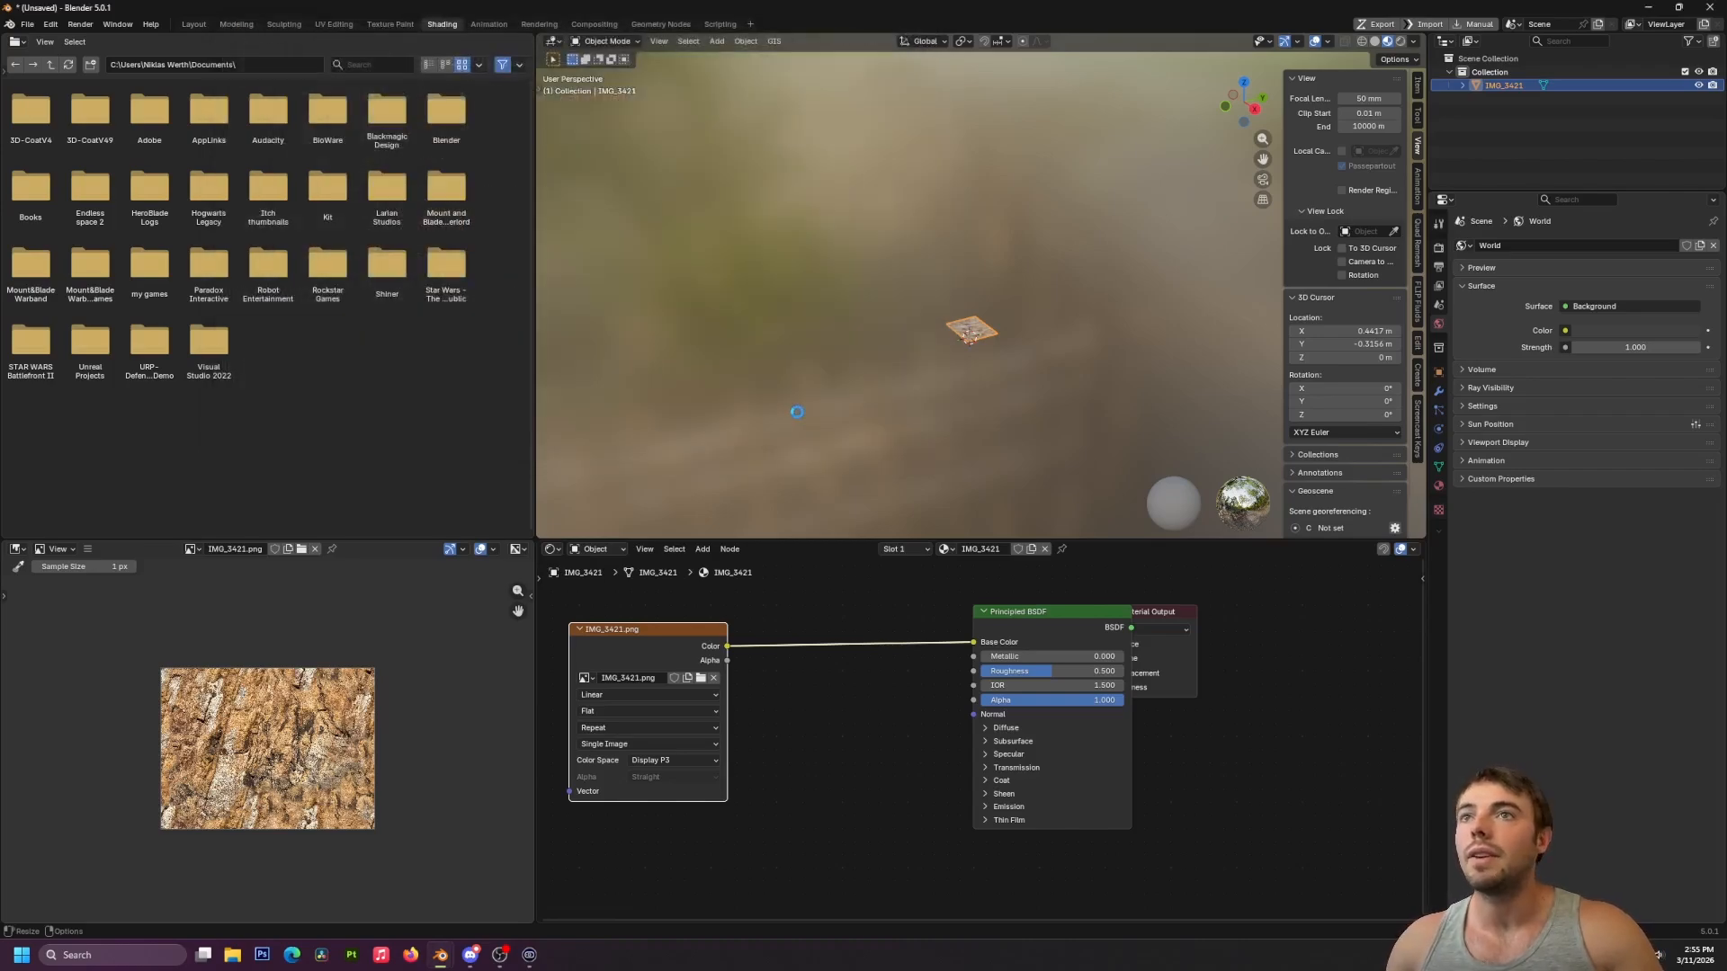
Inspect the painted rock texture on the plane up close and from several angles.
middle_drag(953, 290, 995, 355)
scroll(979, 374, up, 6)
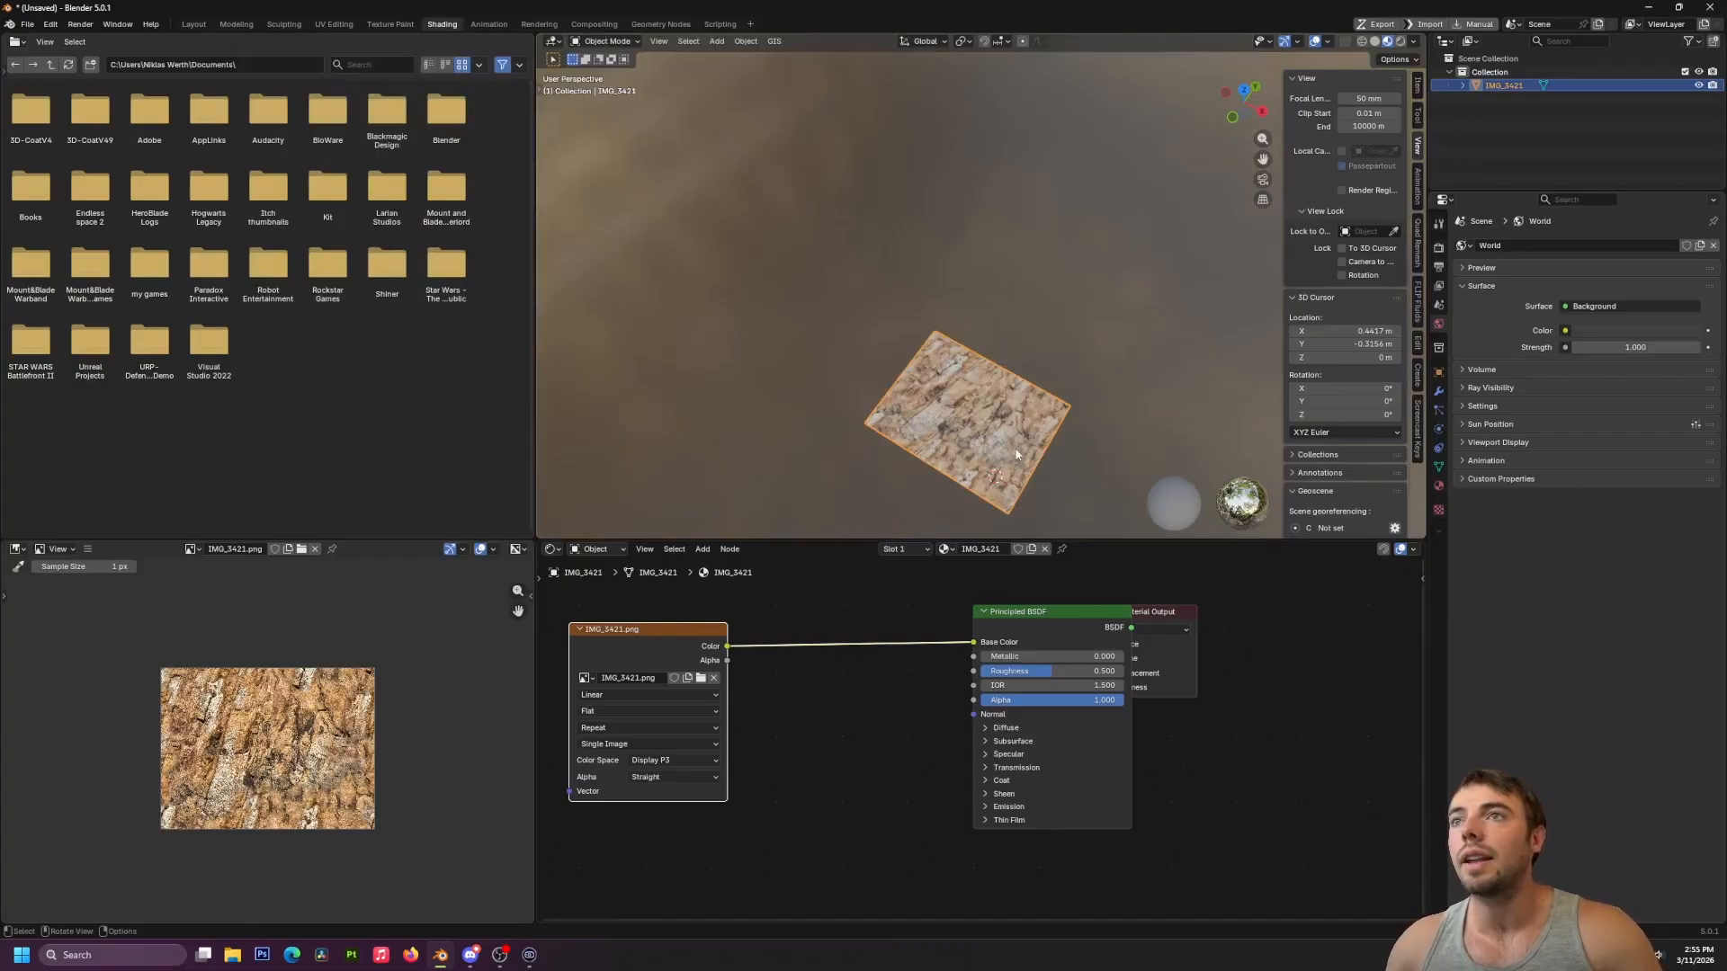
scroll(997, 444, up, 4)
middle_drag(997, 443, 895, 339)
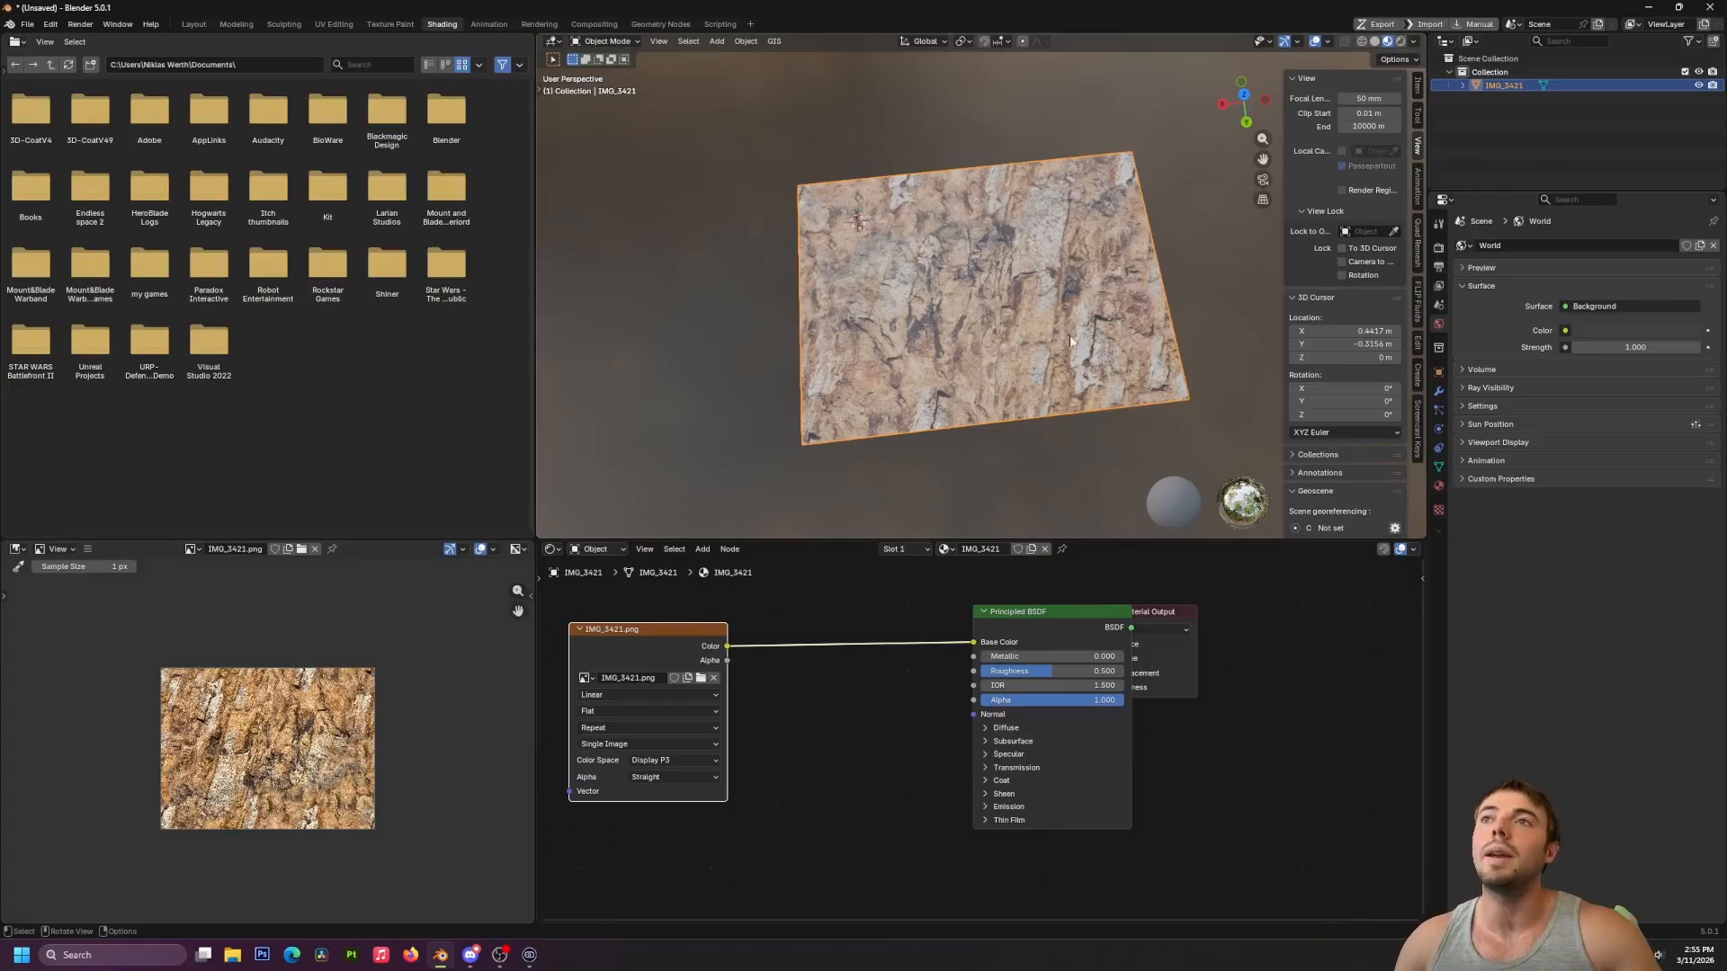
middle_drag(1071, 340, 1167, 422)
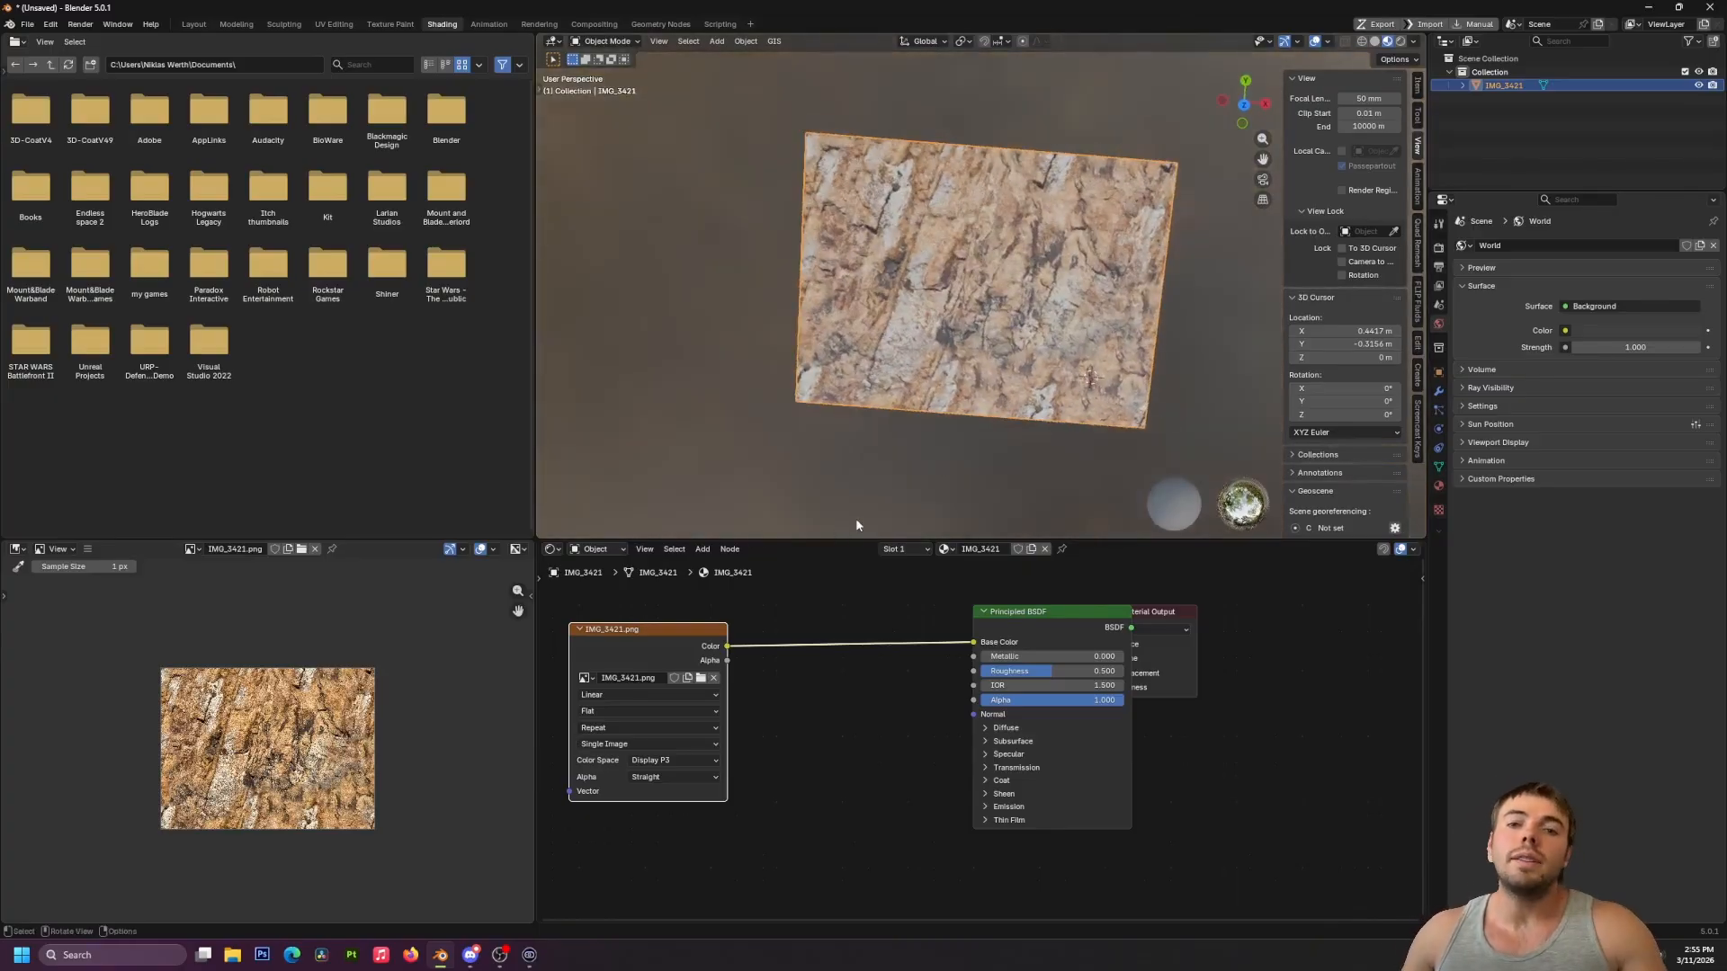
middle_drag(1038, 270, 1125, 179)
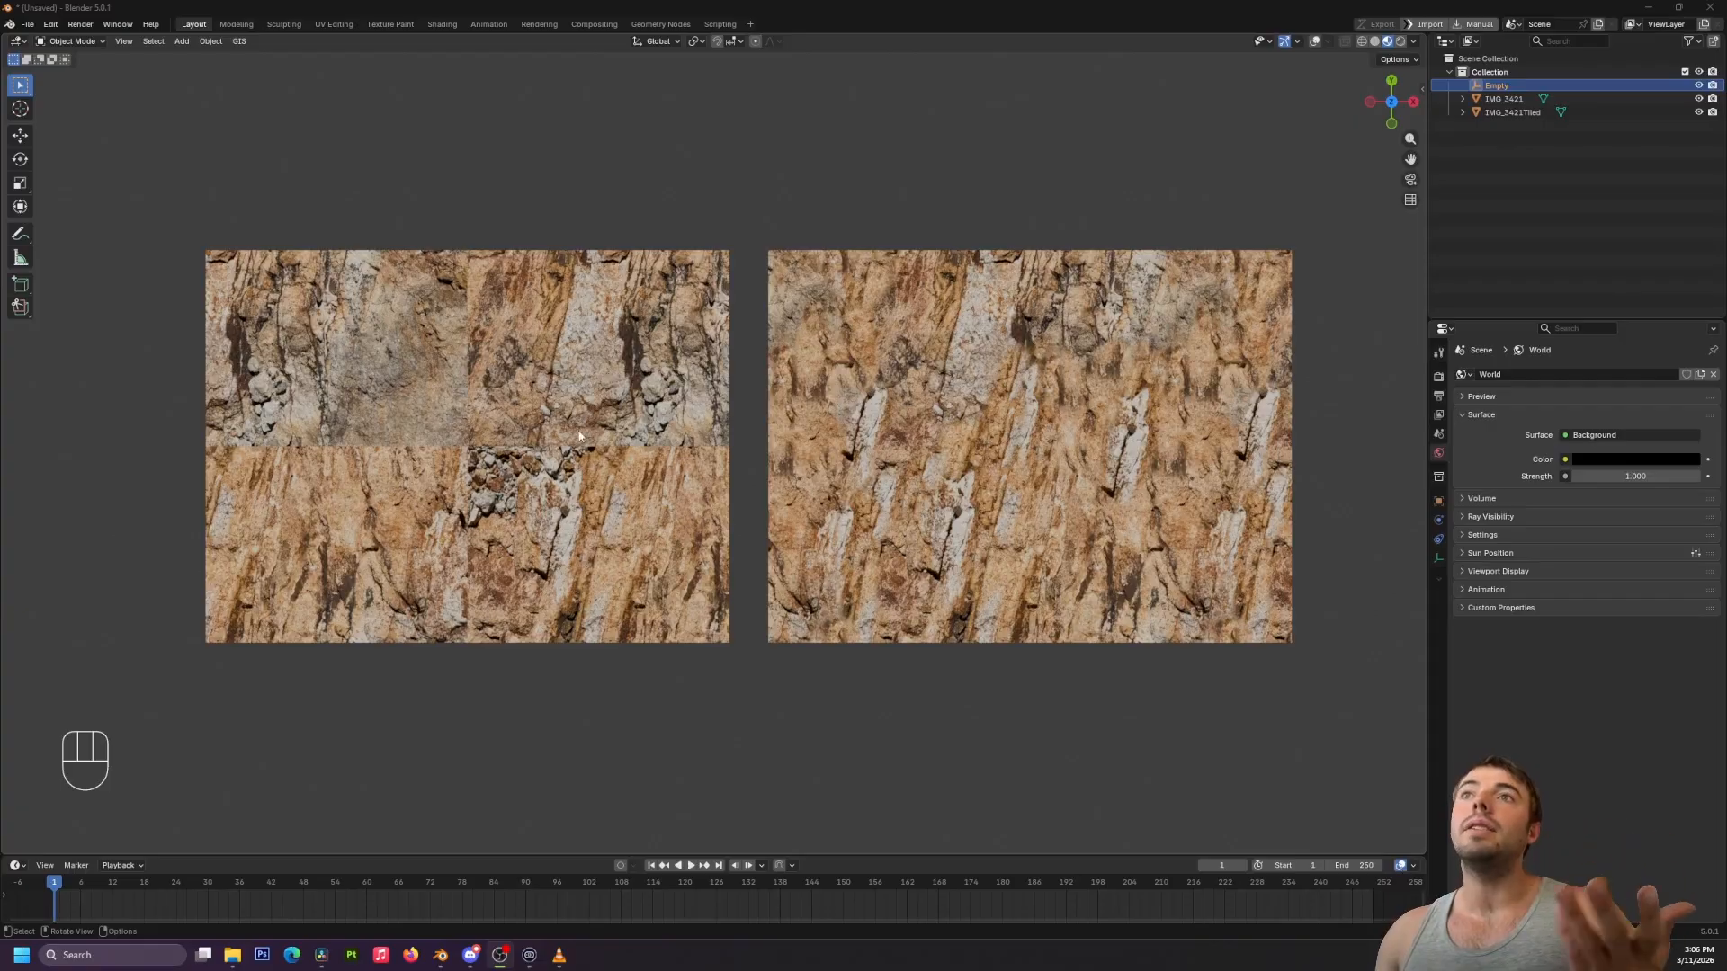
Return to the comparison scene and scale up the Empty to enlarge the texture on both planes.
key(alt+Tab)
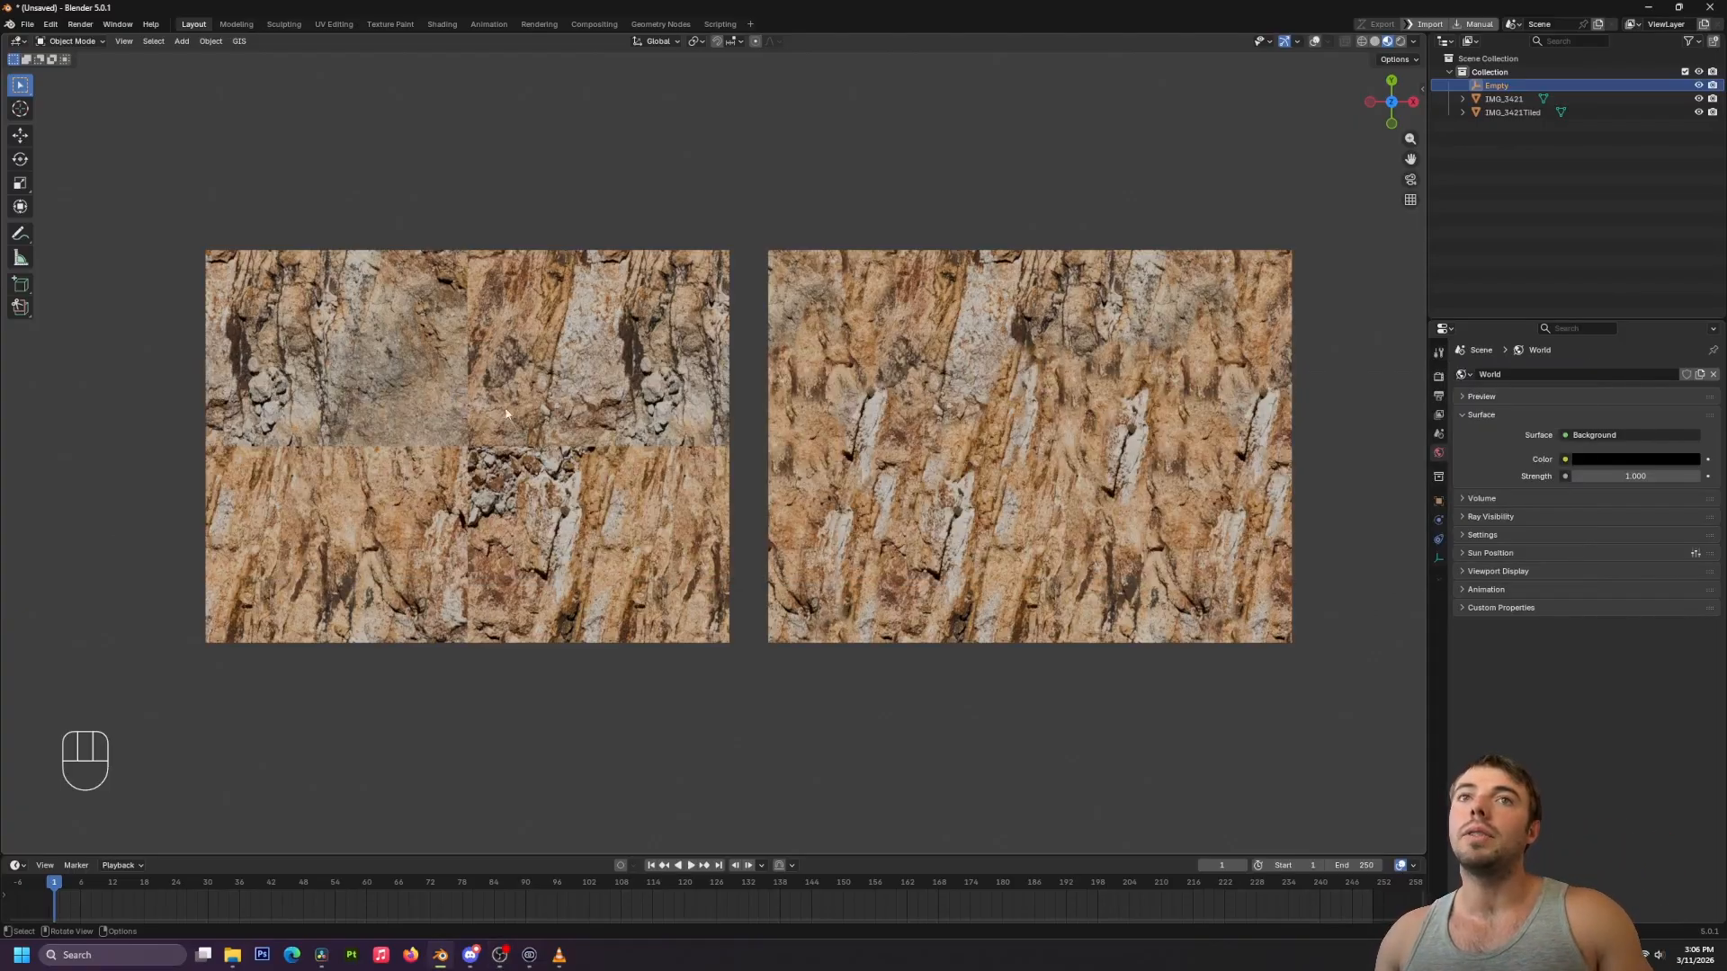
key(s)
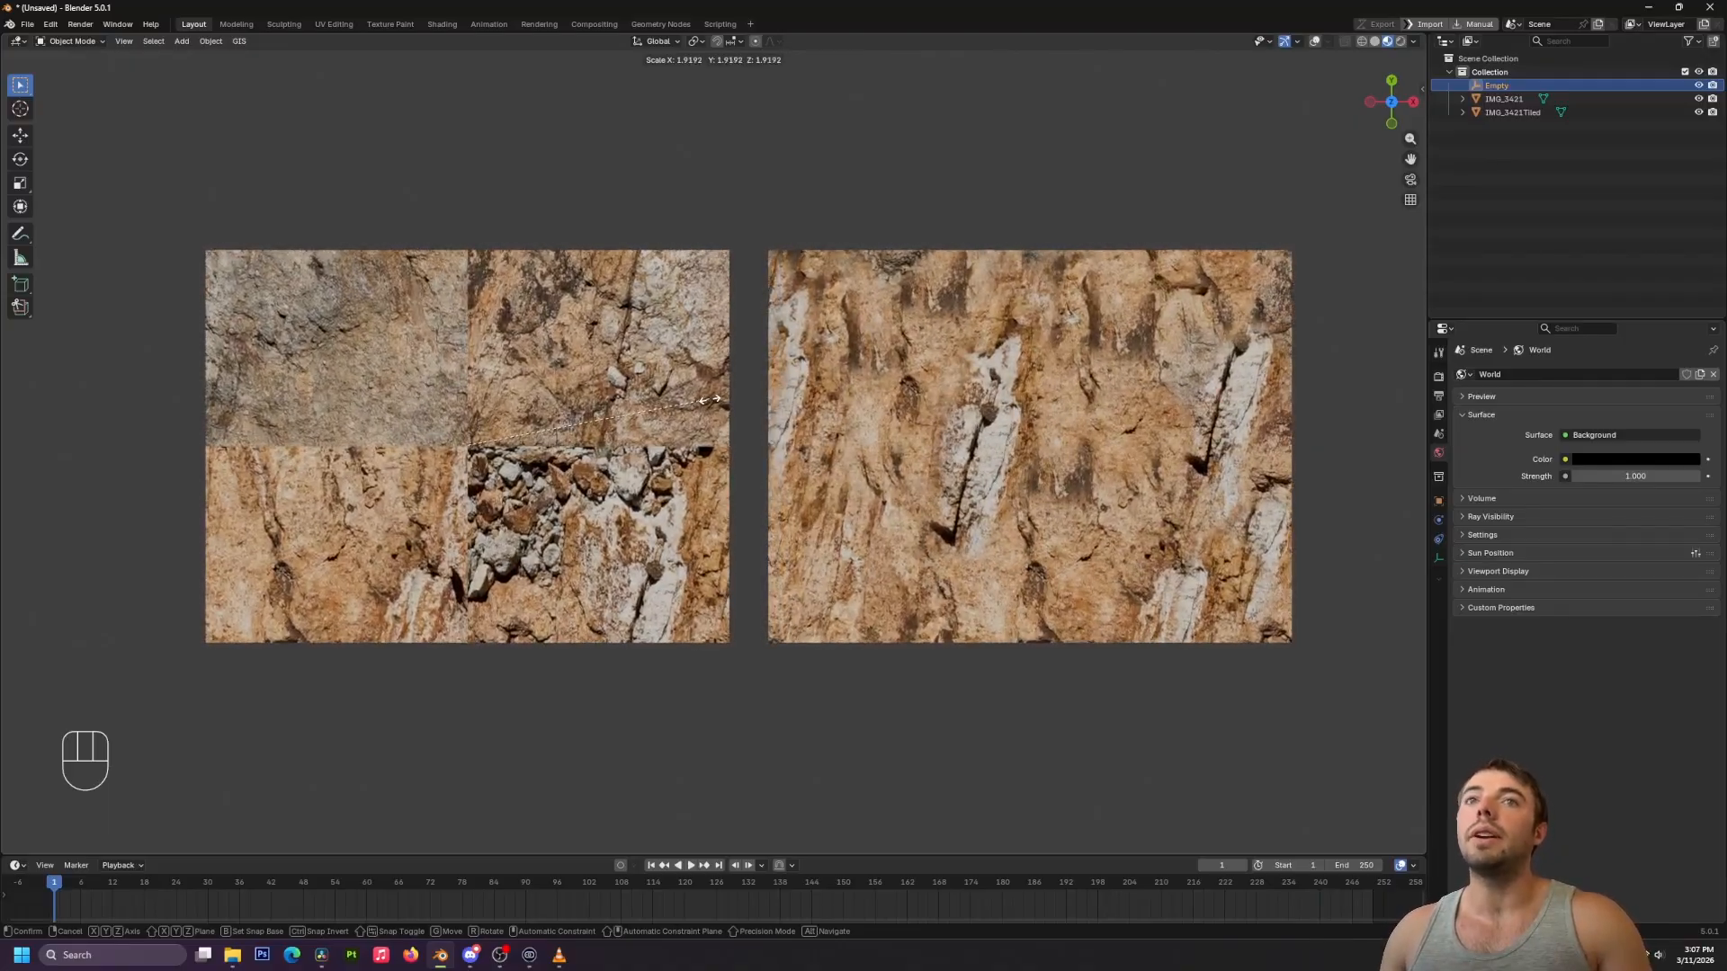
click(812, 406)
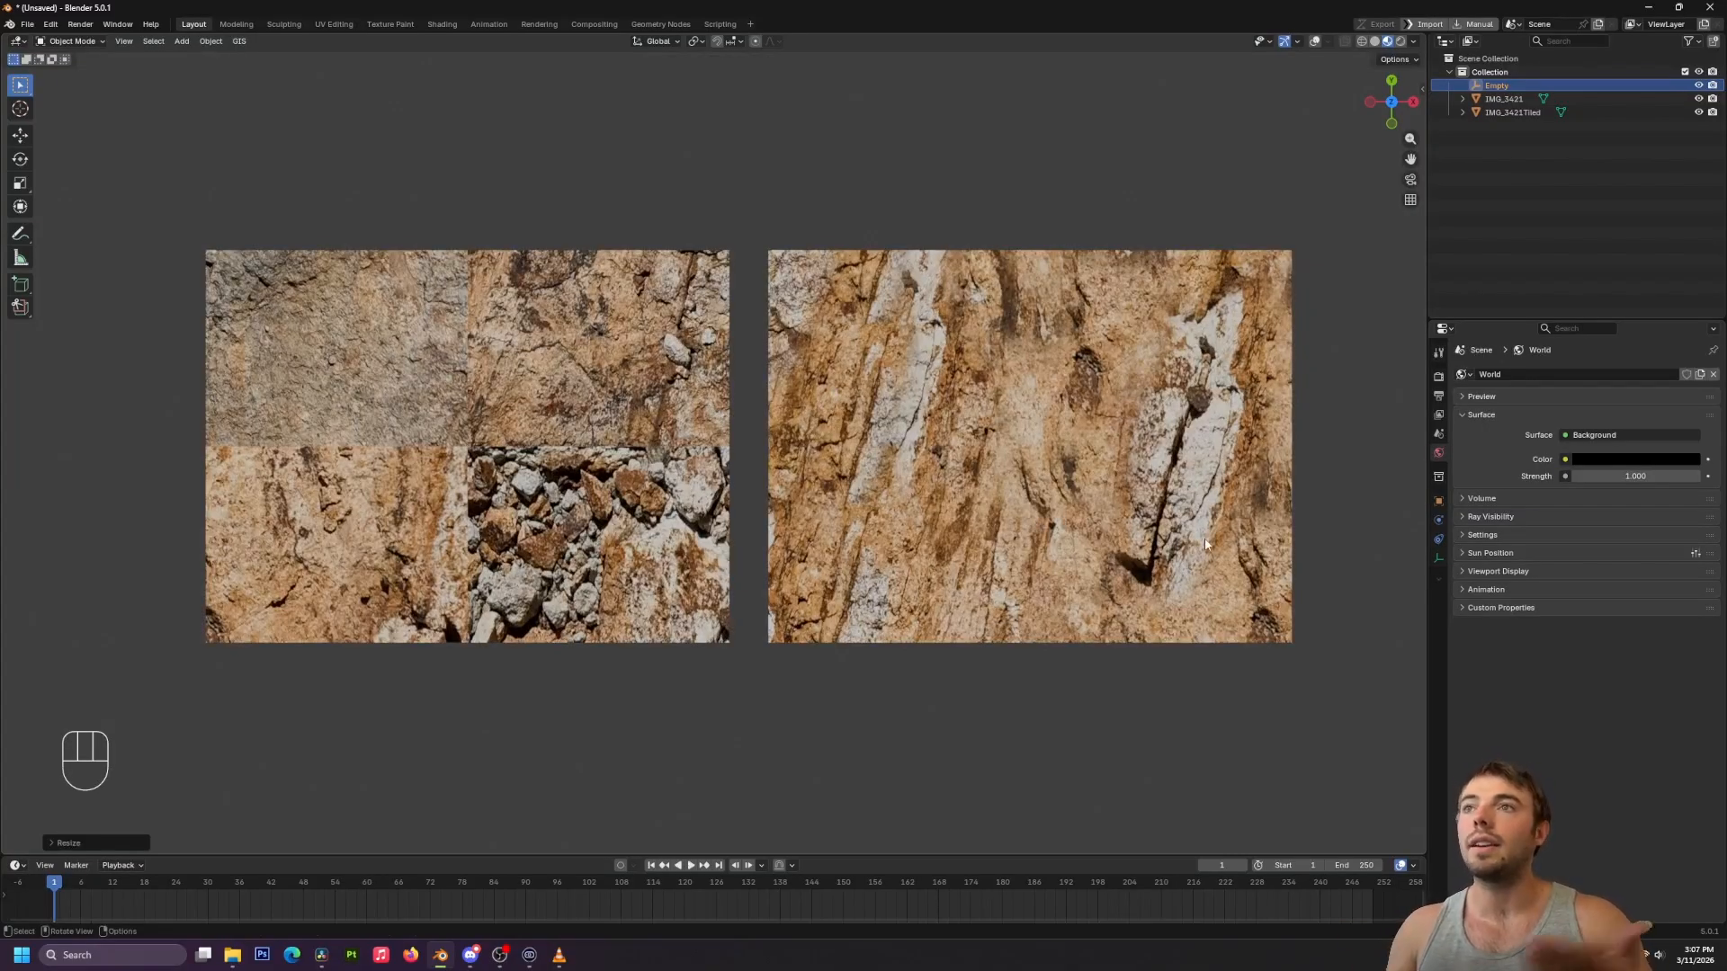
Preview moving the Empty to slide the texture across both planes, cancelling each move.
key(g)
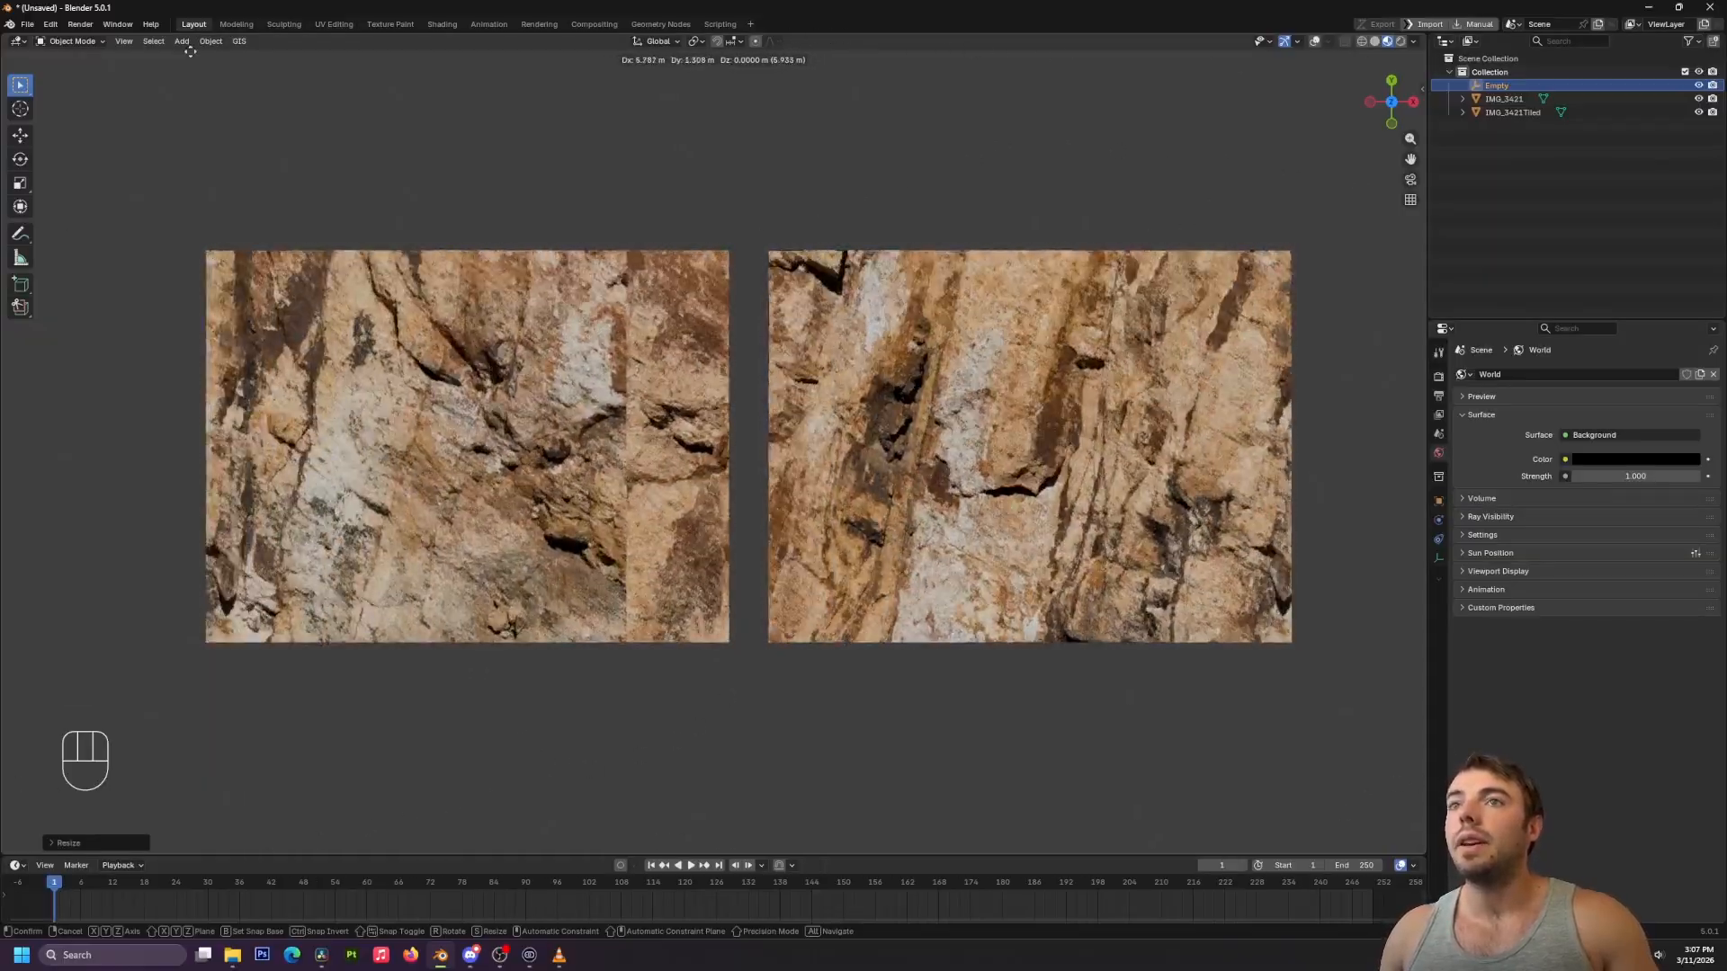
key(Escape)
key(g)
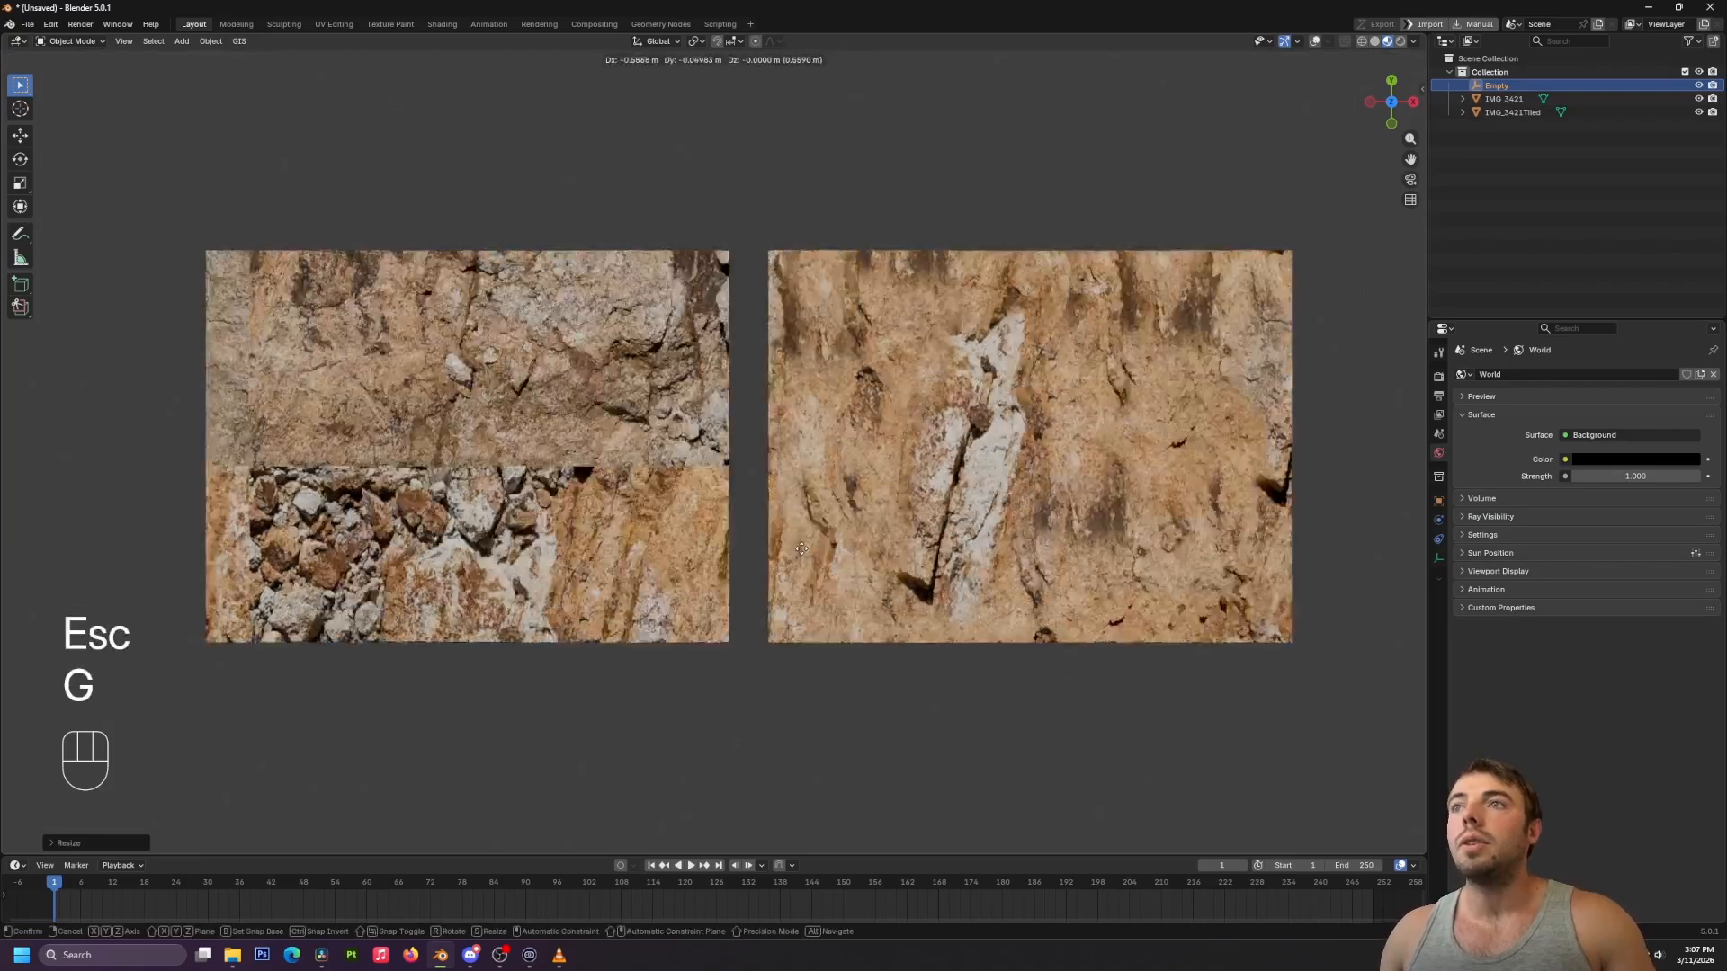
key(Escape)
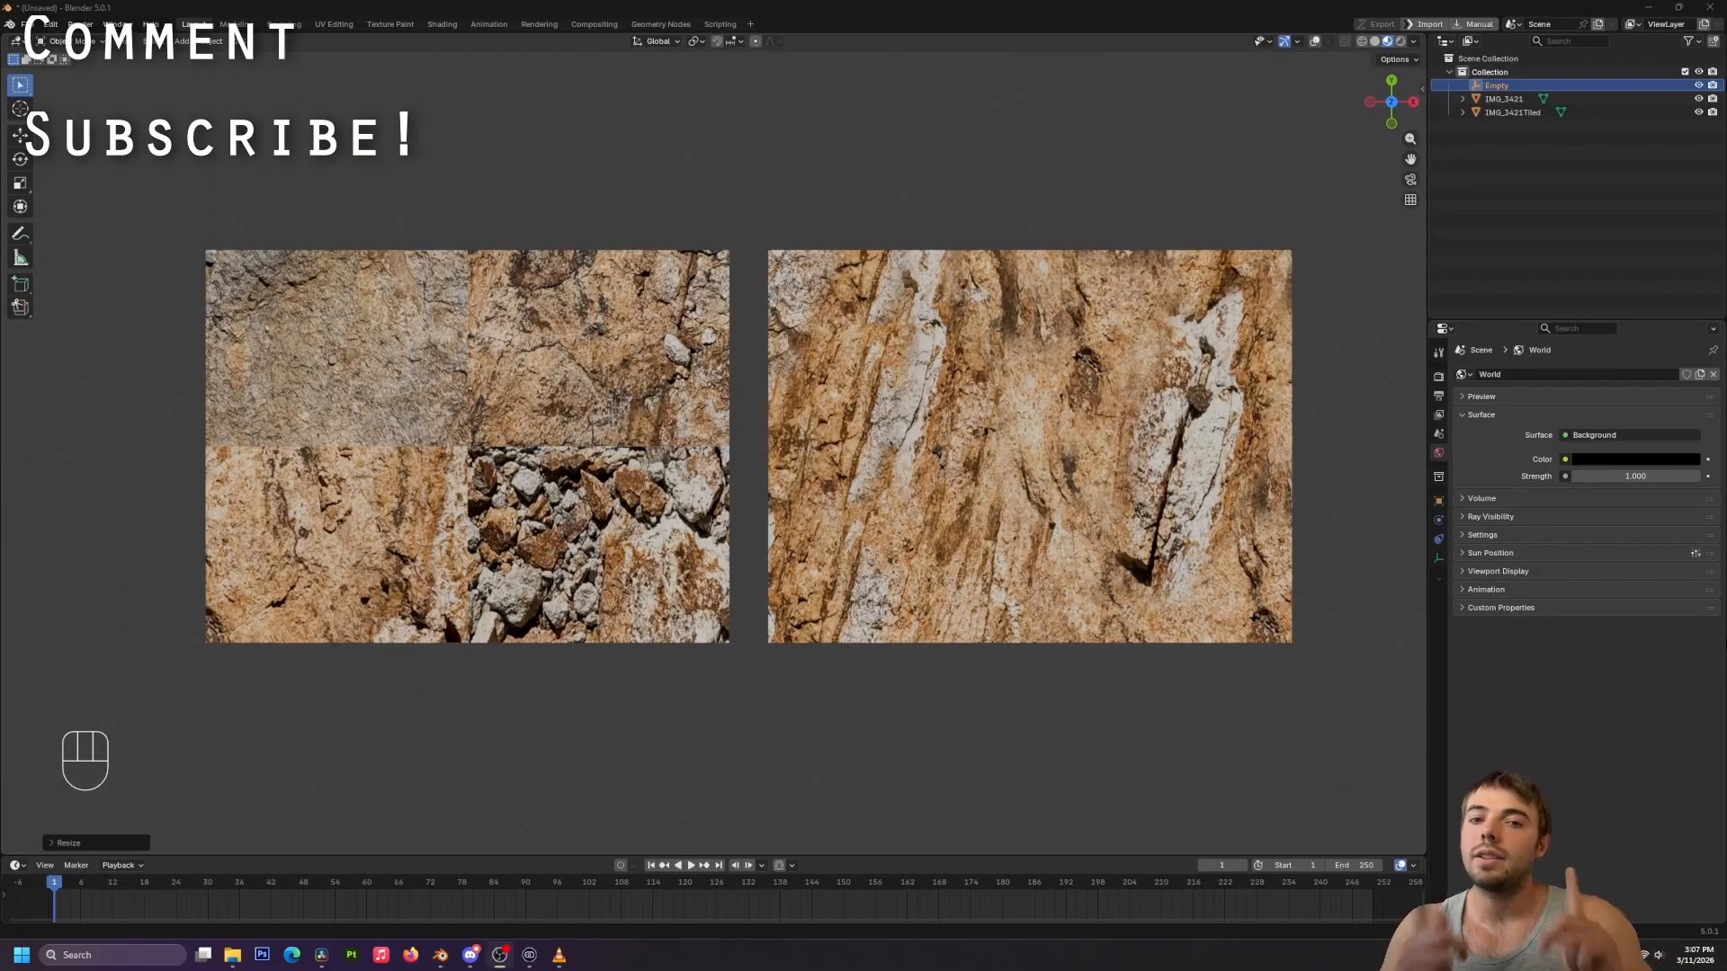
key(alt)
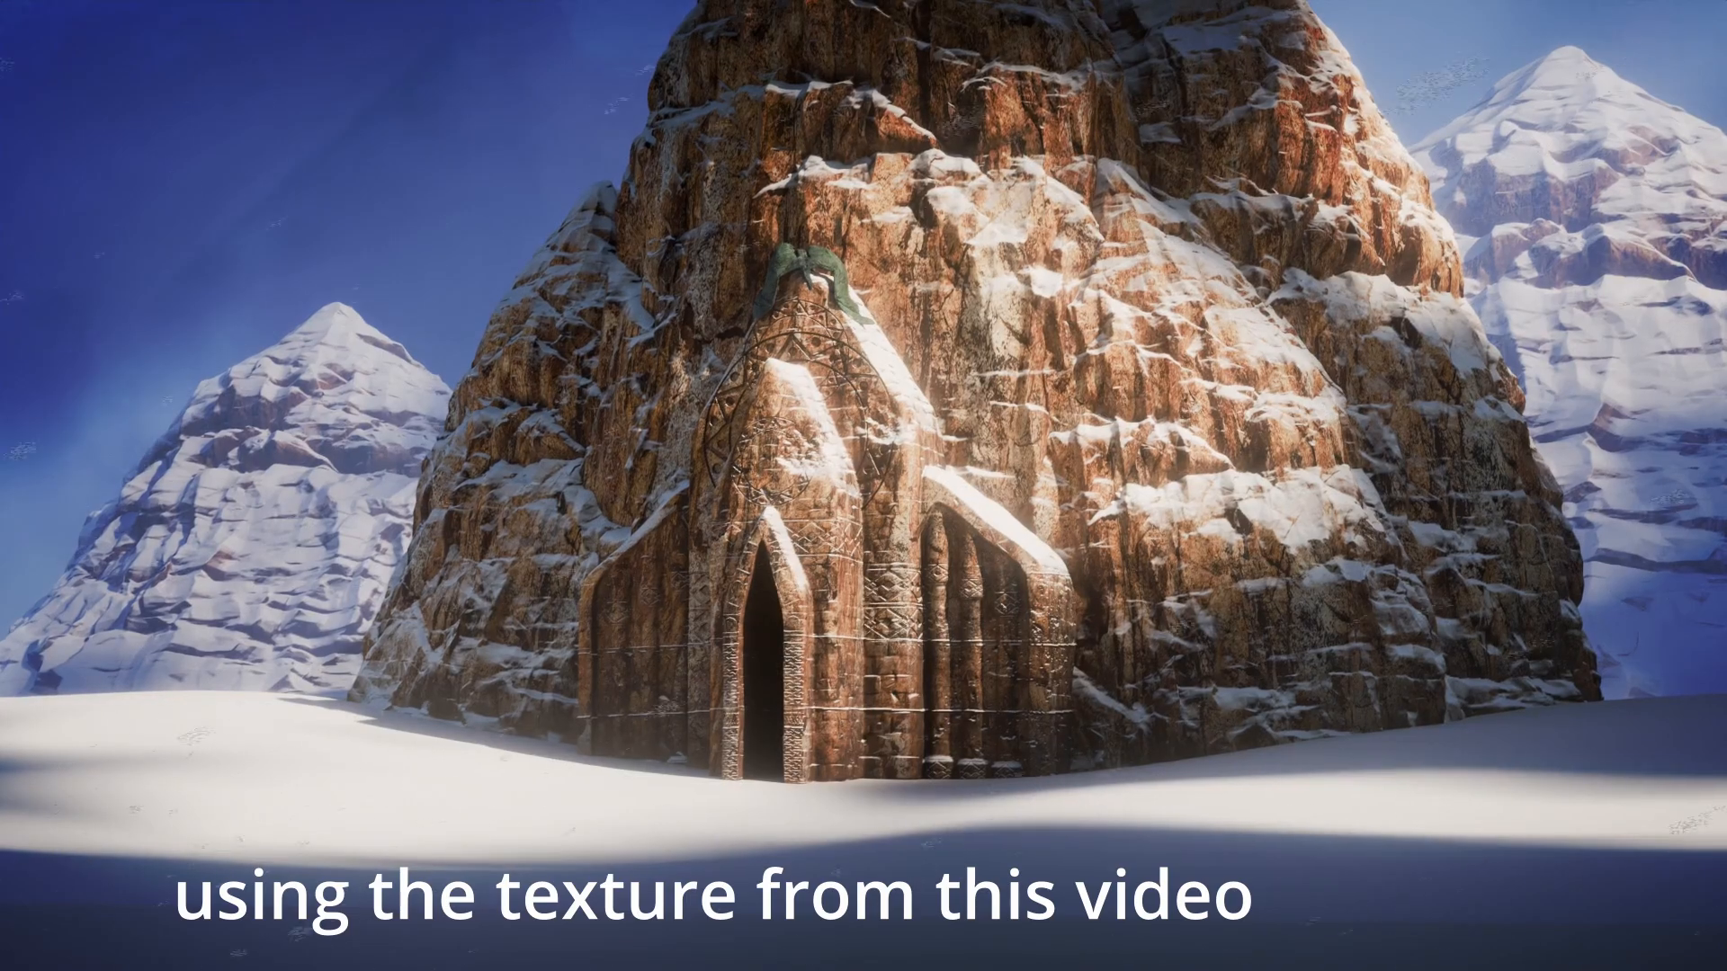